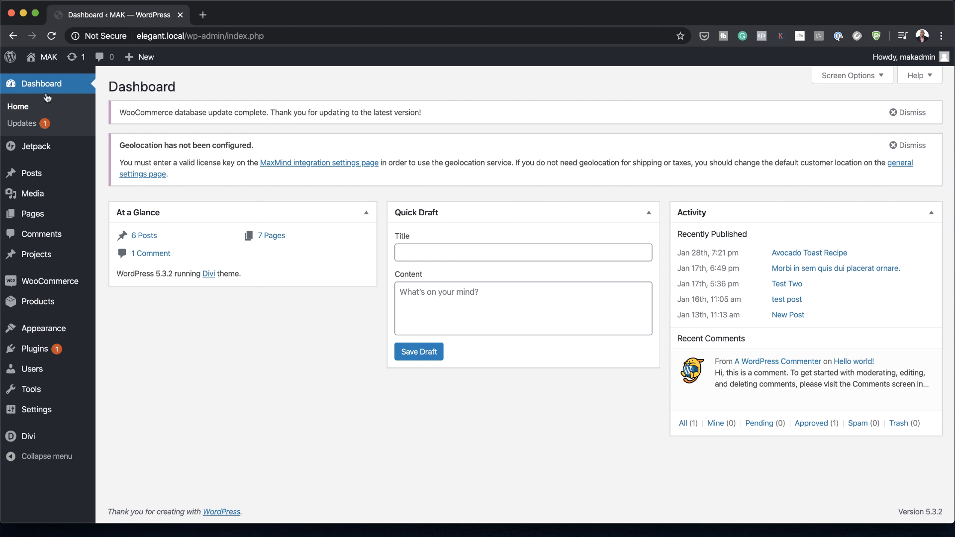
# Step: Create a new Divi Theme Builder template assigned to All Posts
pyautogui.moveTo(49, 439)
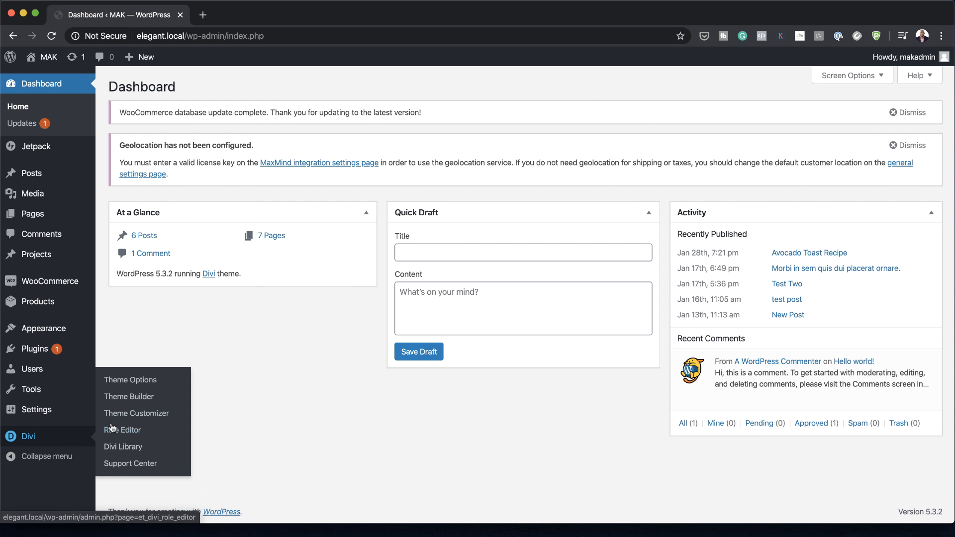
pyautogui.click(144, 398)
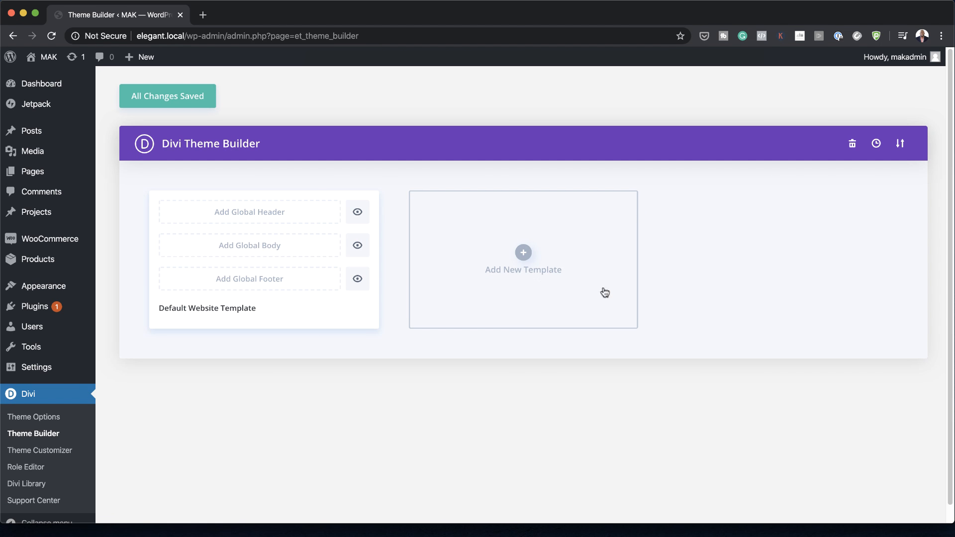
pyautogui.click(524, 254)
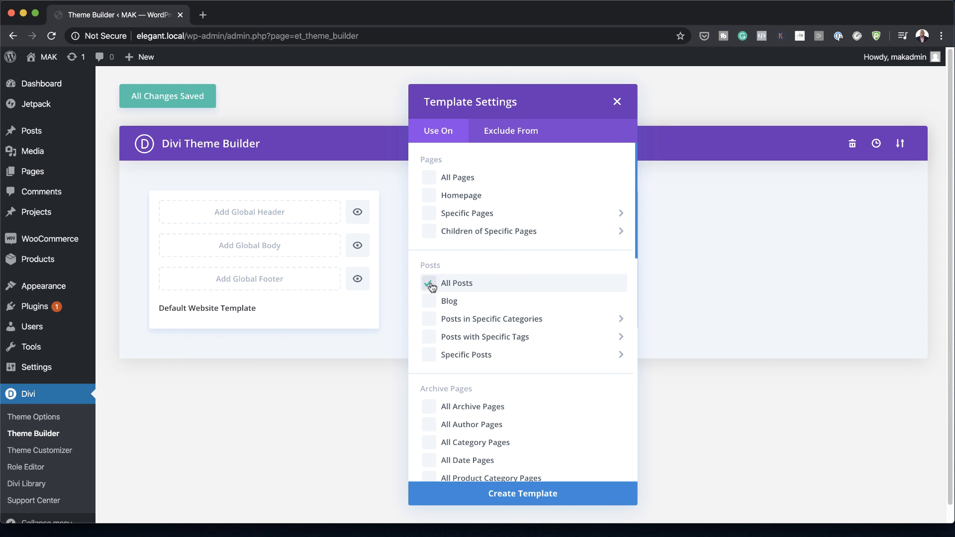
pyautogui.click(539, 496)
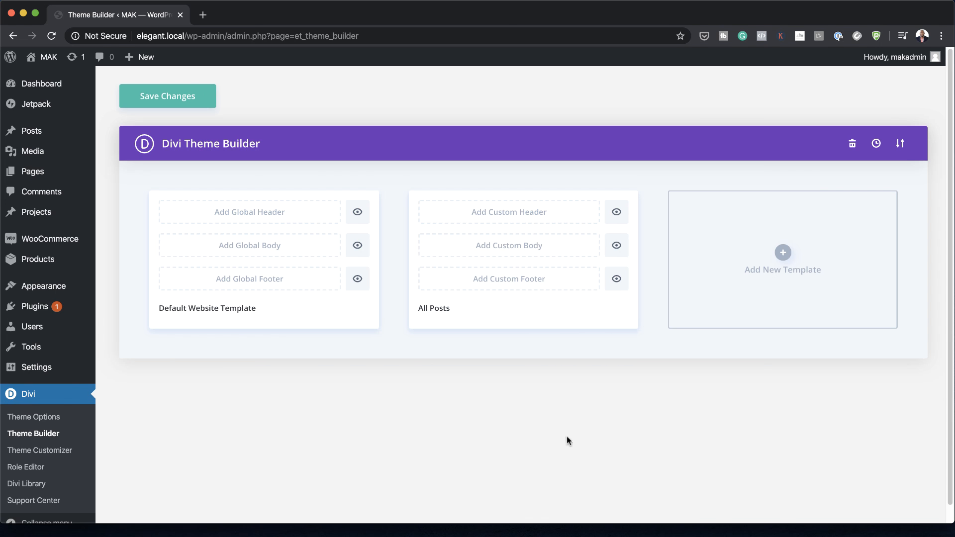
# Step: Start building a custom body for the All Posts template and insert a row with three equal columns
pyautogui.click(558, 250)
pyautogui.click(539, 254)
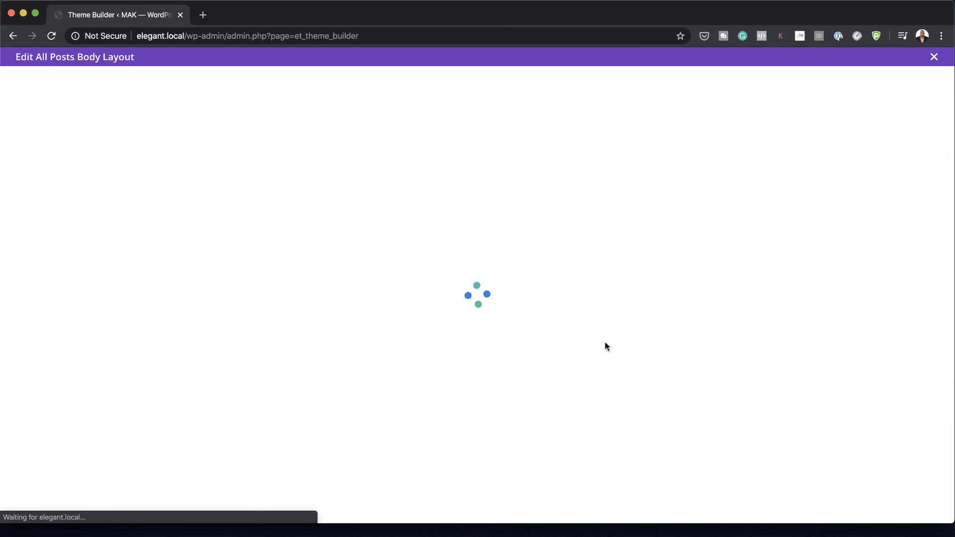
pyautogui.click(275, 306)
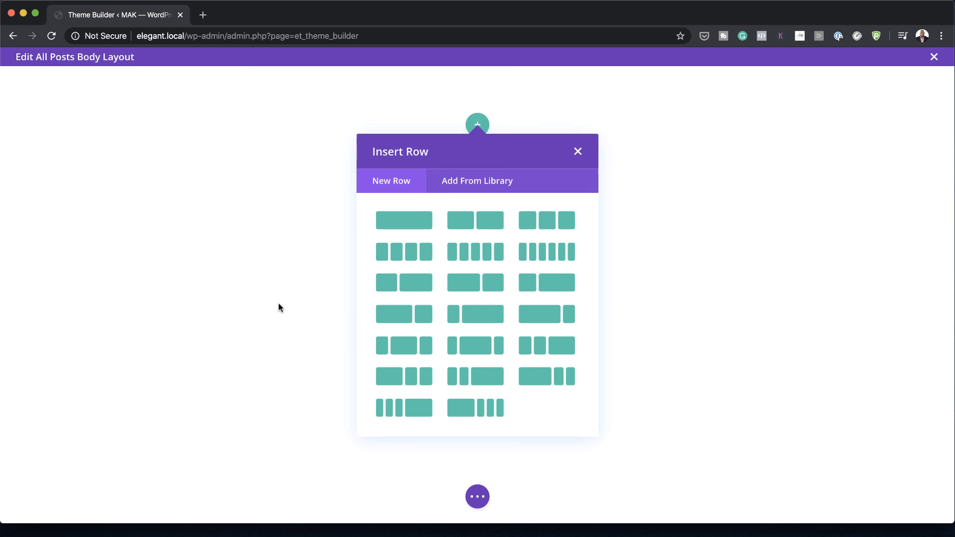
pyautogui.click(542, 224)
pyautogui.press('Escape')
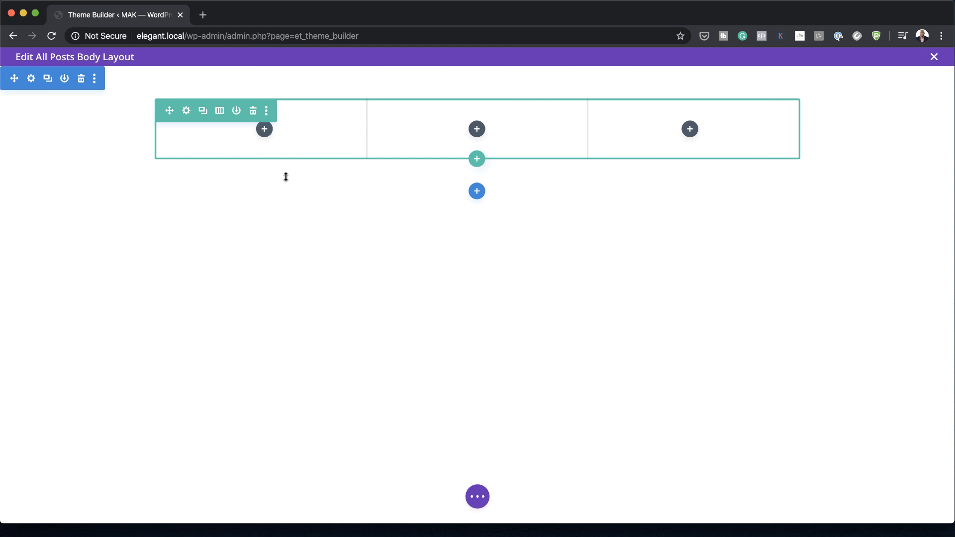
# Step: Enable custom gutter width and equalized column heights in the row's sizing settings, trying a gutter width of 1
pyautogui.click(186, 111)
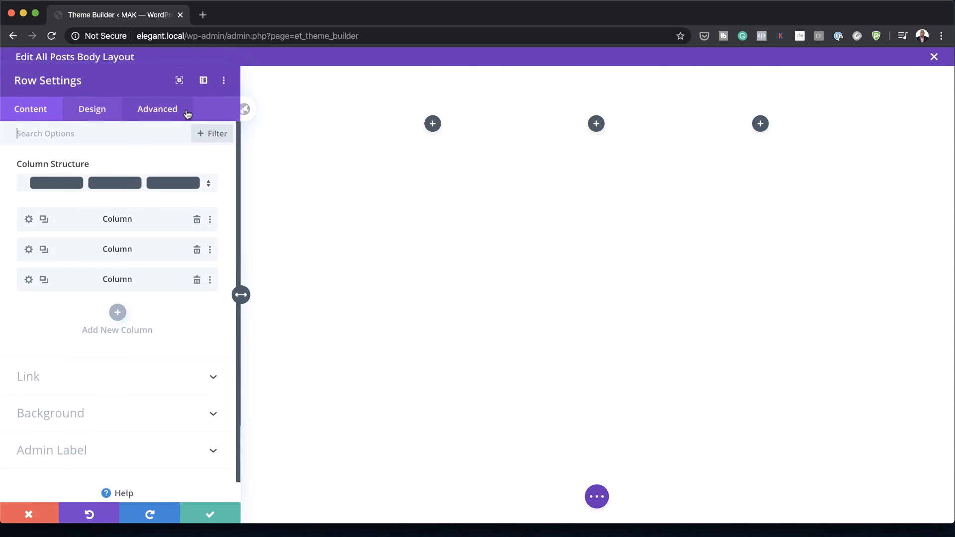
pyautogui.click(98, 116)
pyautogui.click(62, 177)
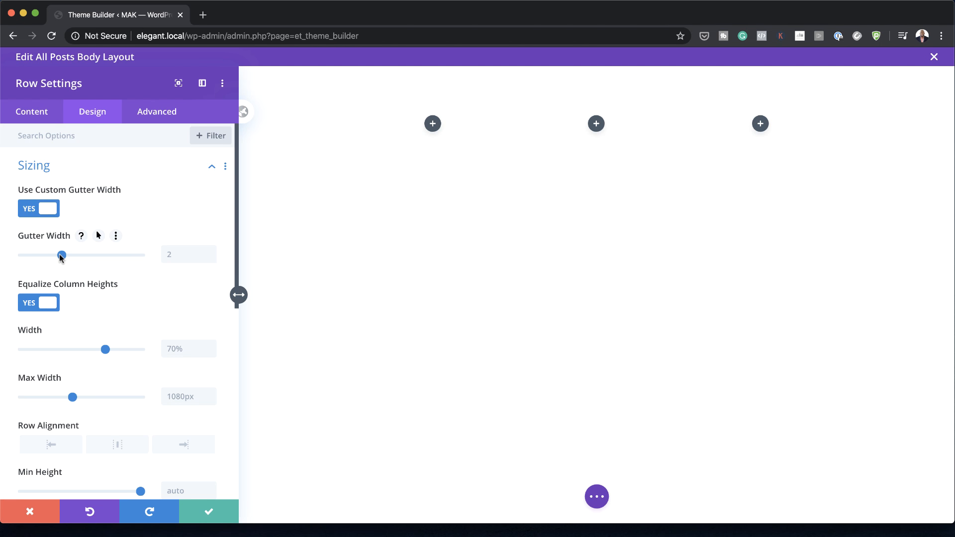
pyautogui.moveTo(59, 255); pyautogui.dragTo(22, 255)
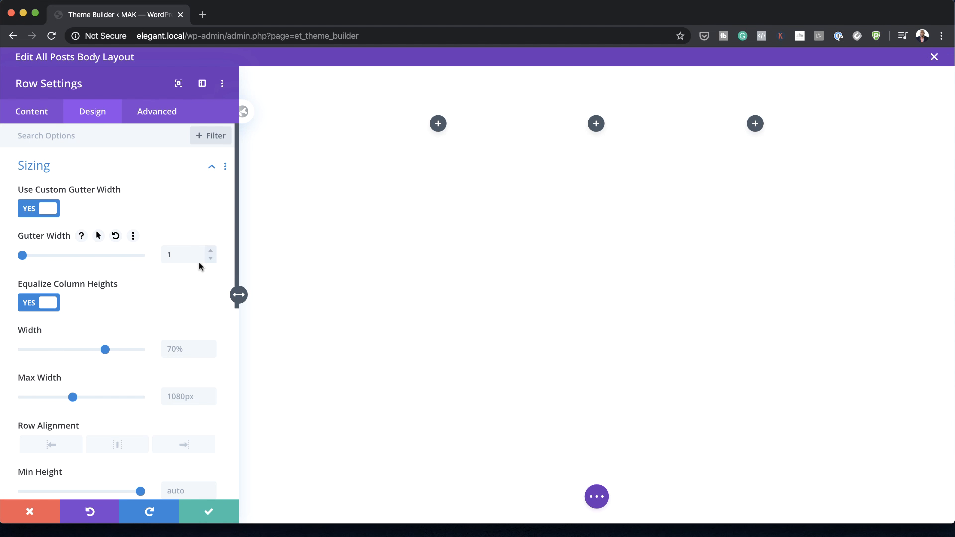
# Step: Give the row's first column a 1px right border, keeping the color #333333, and save the column settings
pyautogui.click(31, 112)
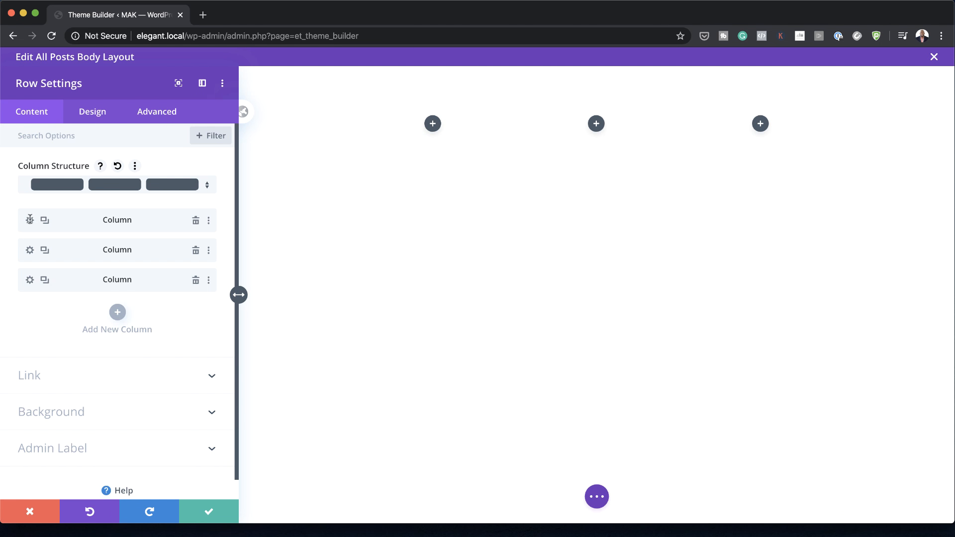
pyautogui.click(30, 219)
pyautogui.click(93, 112)
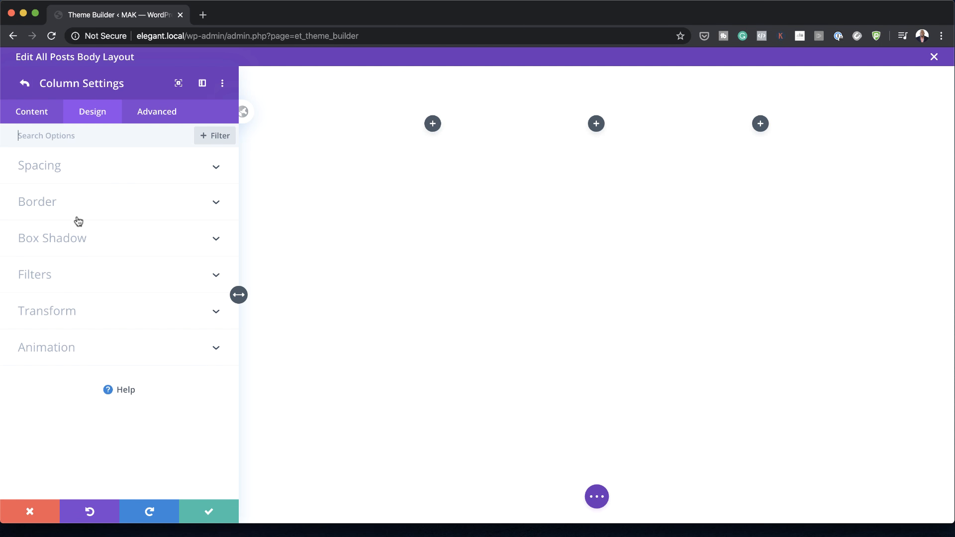
pyautogui.click(69, 201)
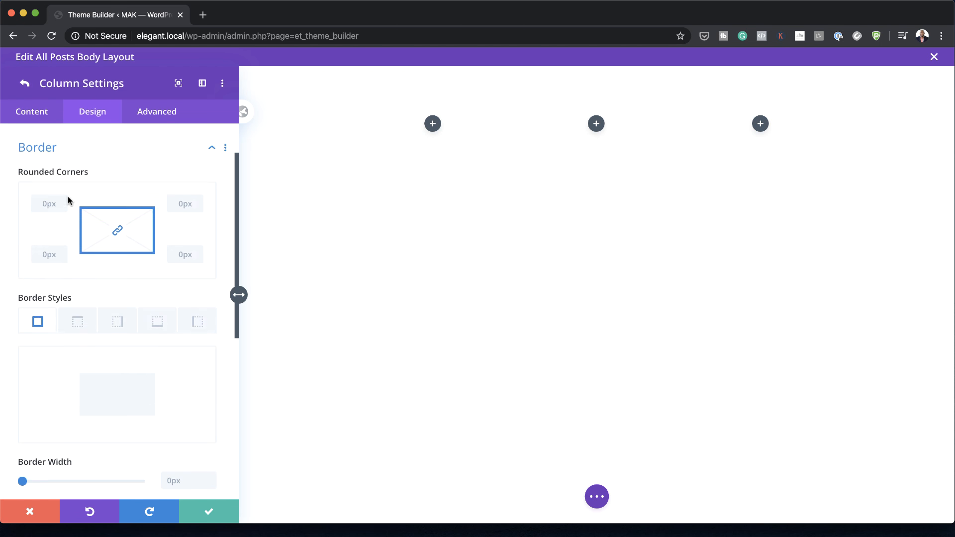
pyautogui.click(120, 319)
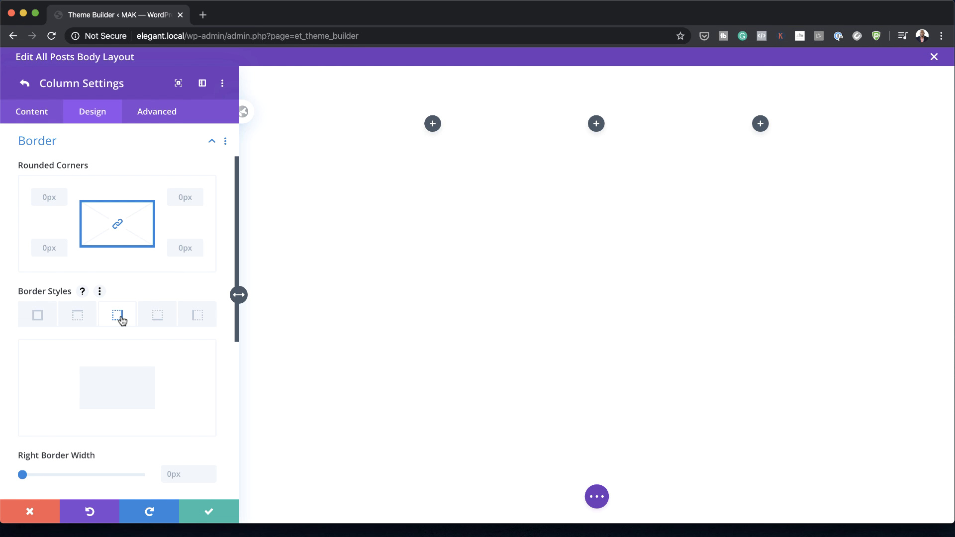
pyautogui.scroll(-1, 120, 324)
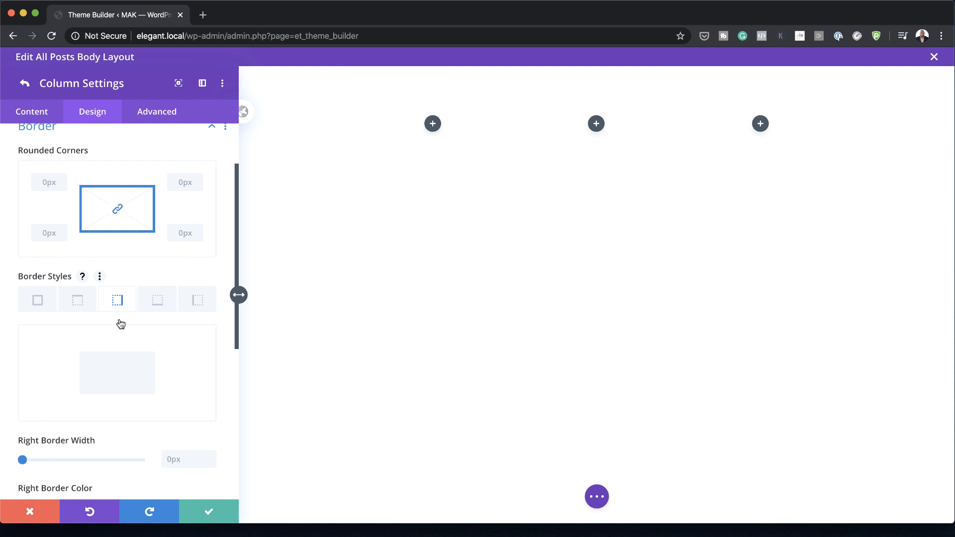
pyautogui.click(171, 451)
pyautogui.write('1px')
pyautogui.scroll(-5, 225, 462)
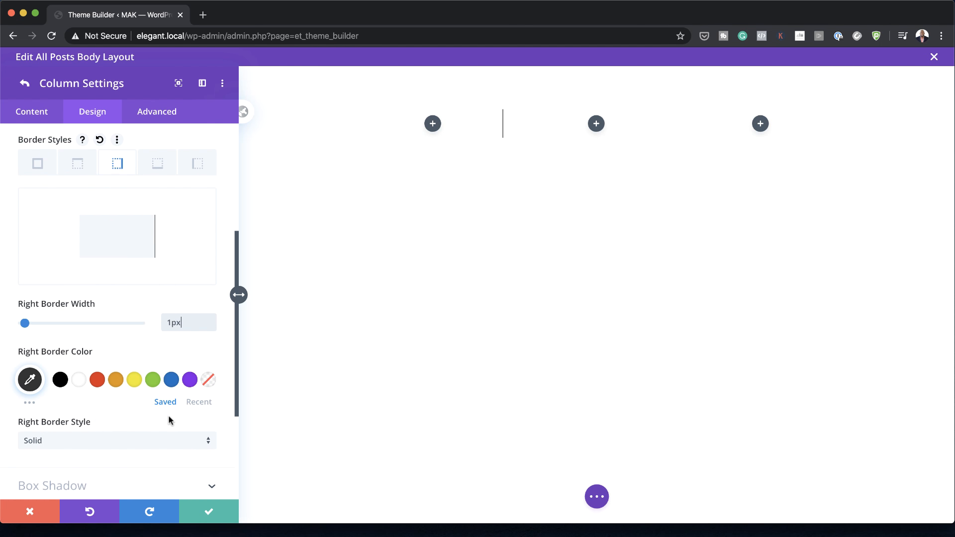
pyautogui.click(29, 379)
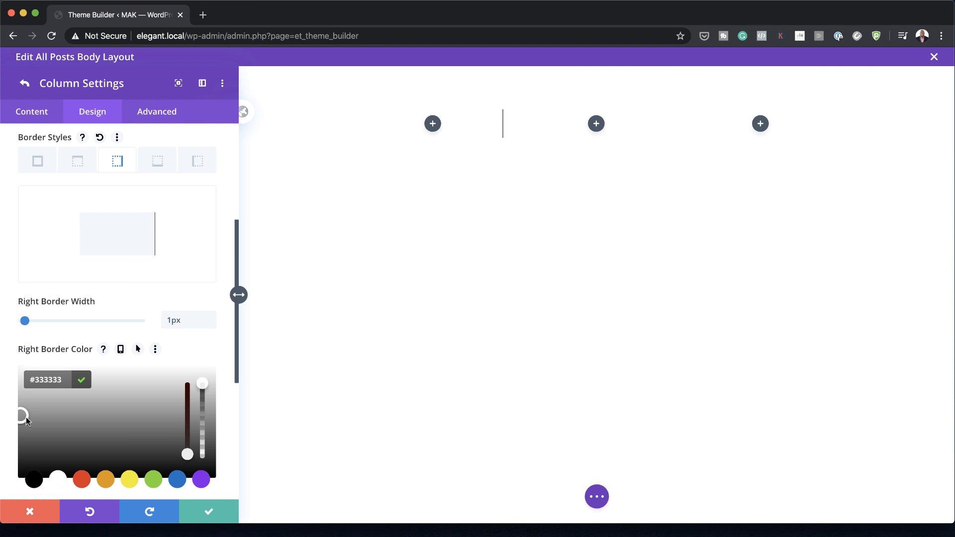
pyautogui.click(198, 344)
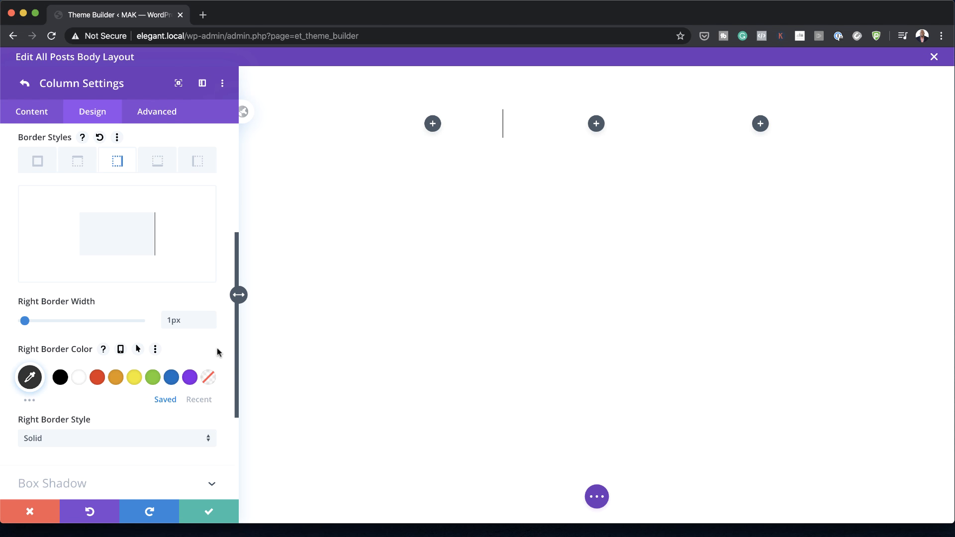
pyautogui.click(209, 511)
# Step: Paste the first column's styles onto the second column and save the row settings
pyautogui.rightClick(72, 250)
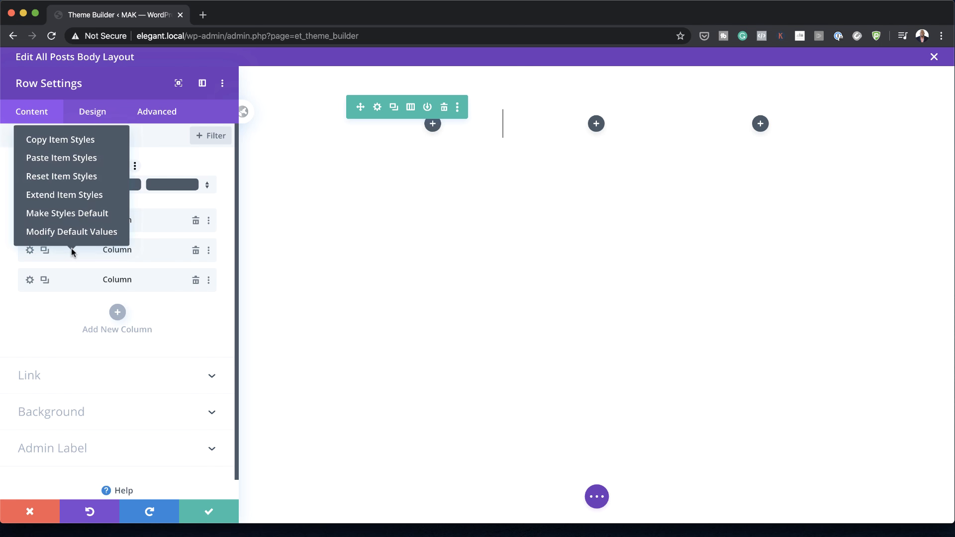
pyautogui.click(87, 159)
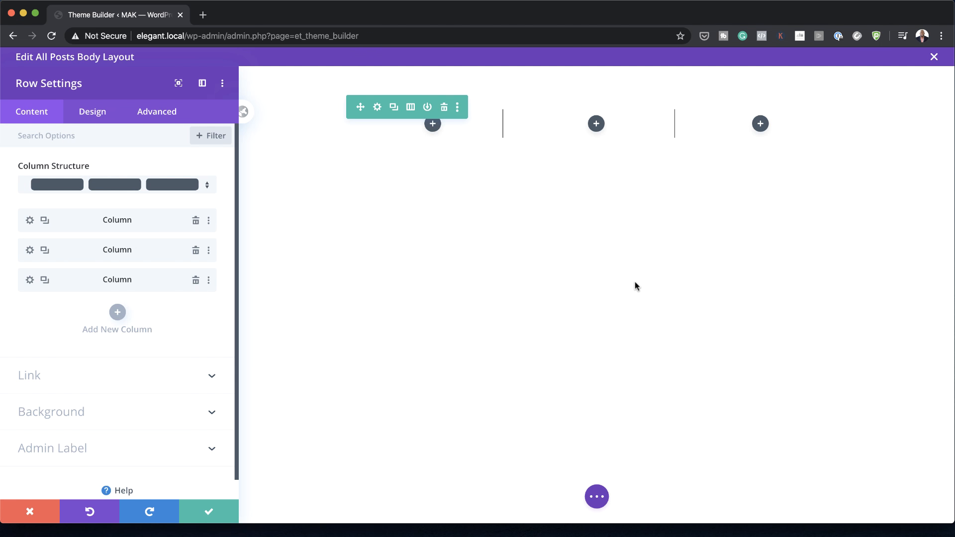
pyautogui.click(210, 510)
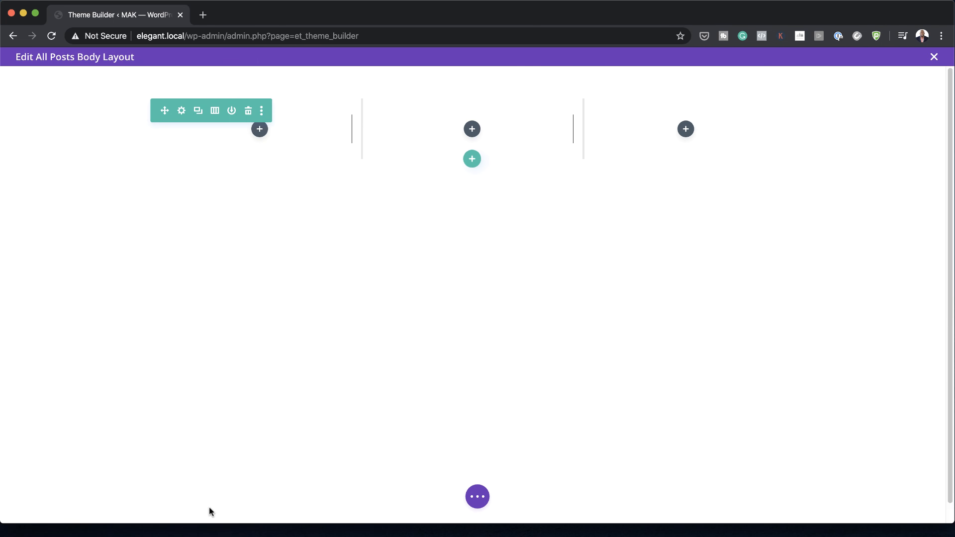
# Step: Add a Text module to the first column with Post Categories as its dynamic body content and save it
pyautogui.click(263, 131)
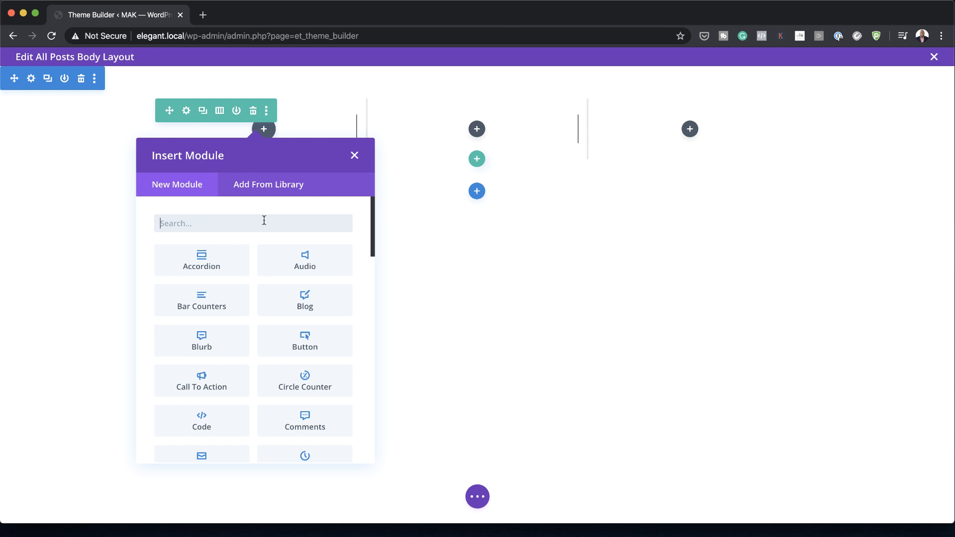
pyautogui.write('text')
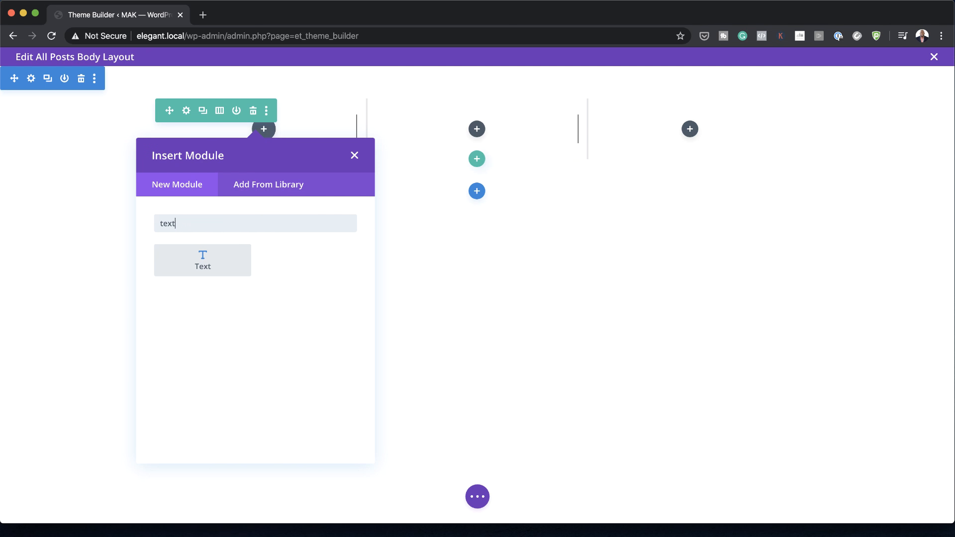
pyautogui.click(218, 257)
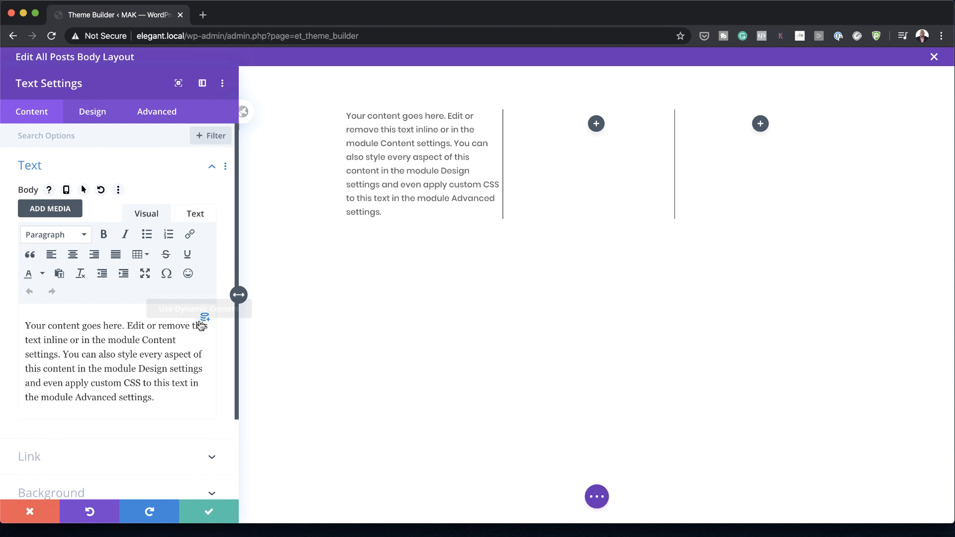
pyautogui.click(207, 323)
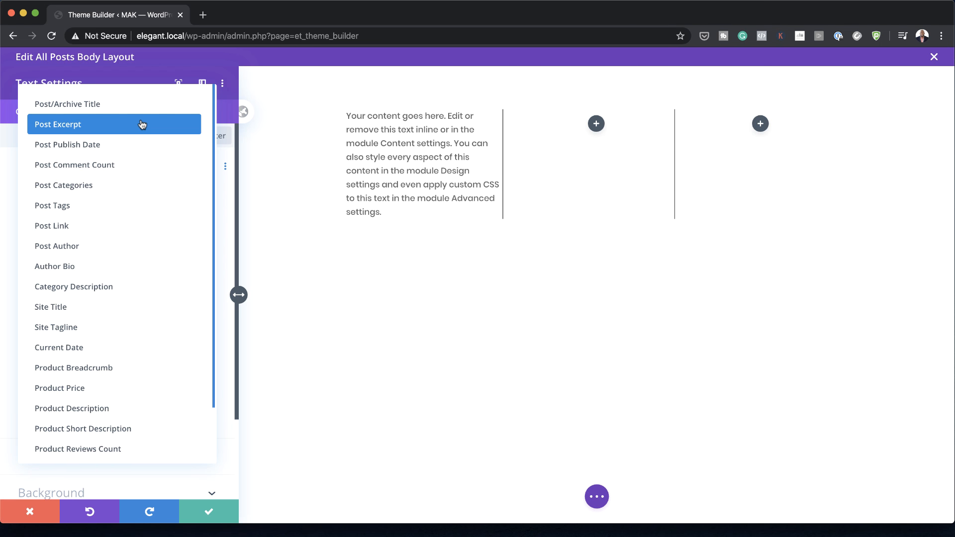
pyautogui.click(95, 188)
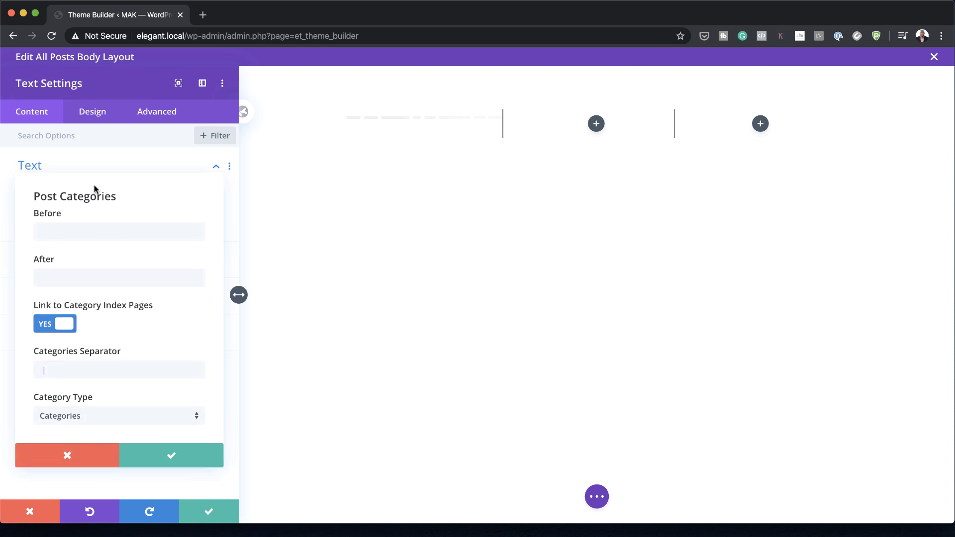
pyautogui.click(171, 452)
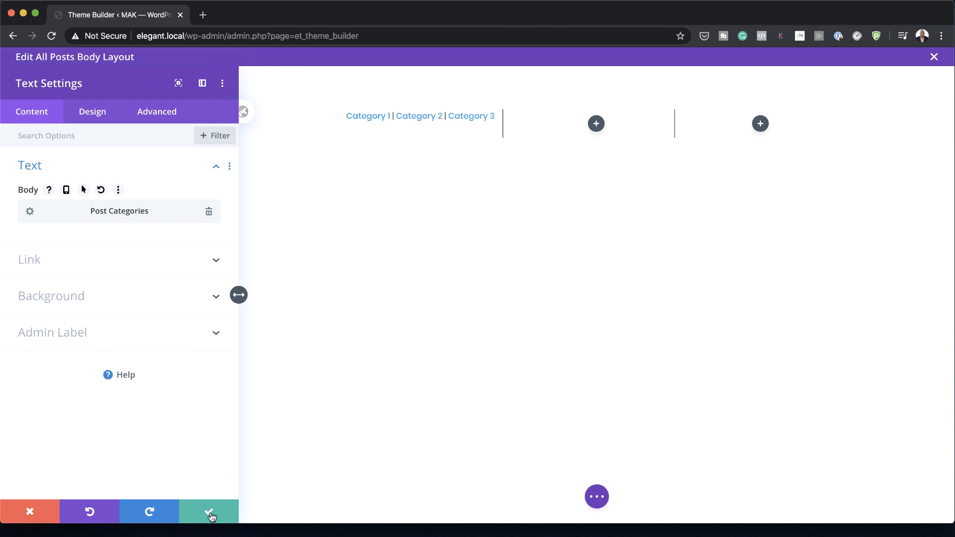
pyautogui.click(209, 511)
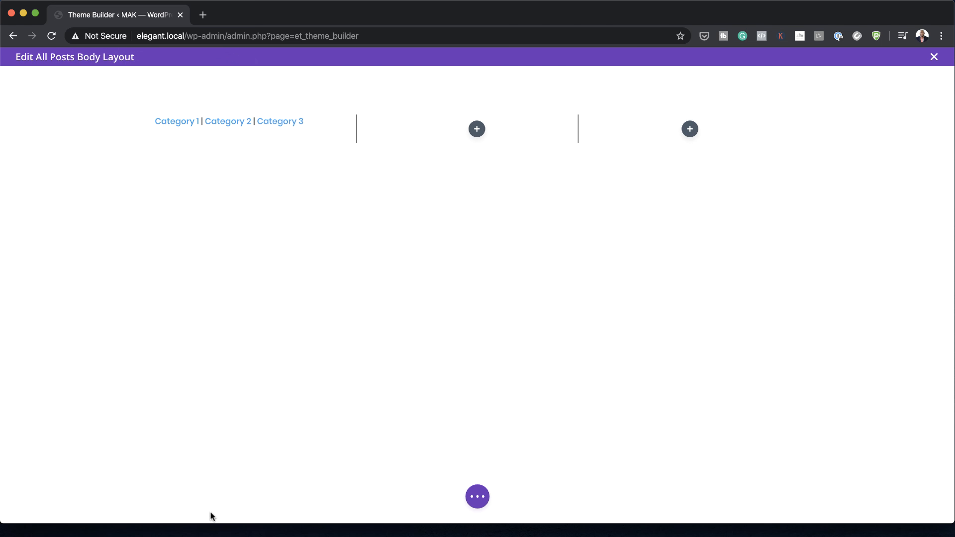
# Step: Add a Text module to the second column with Post Publish Date in the default format as its dynamic body content
pyautogui.click(476, 129)
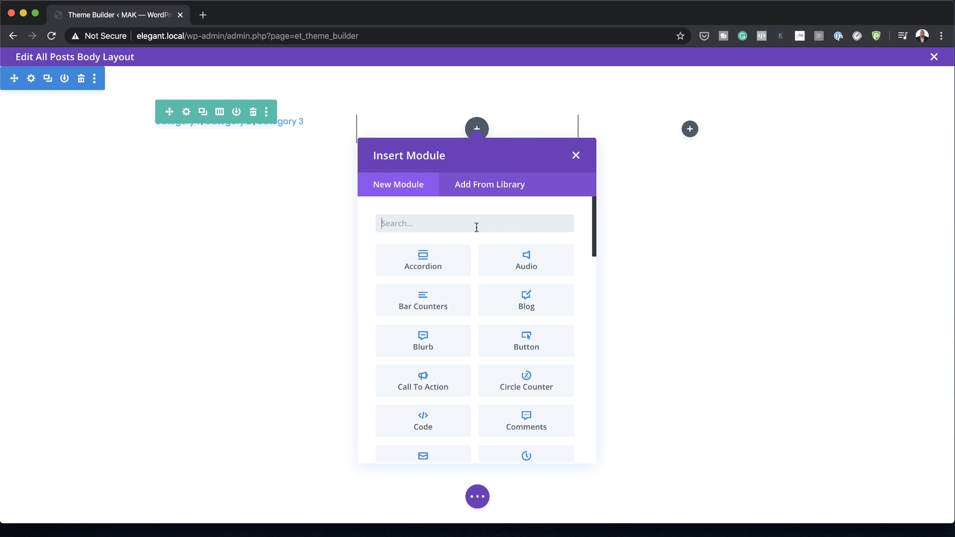
pyautogui.write('text')
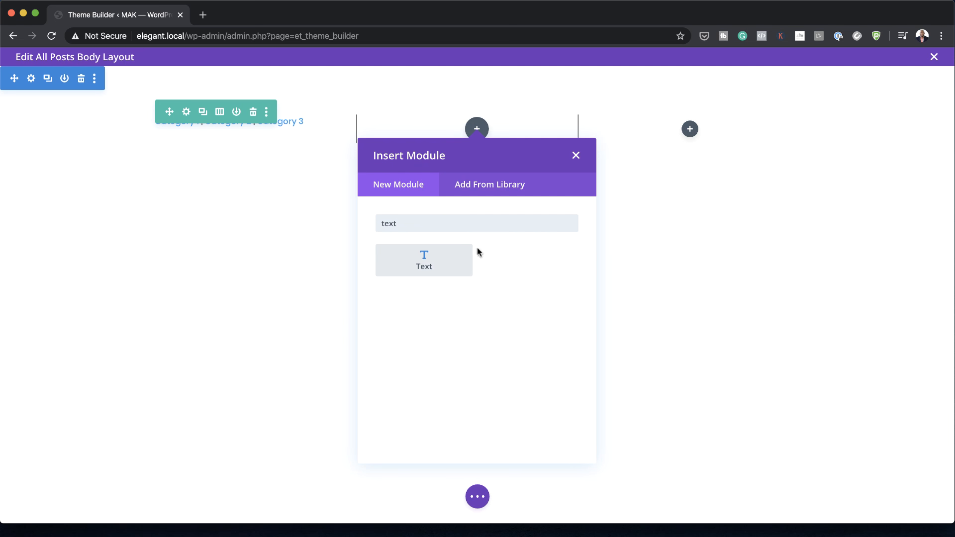
pyautogui.click(441, 260)
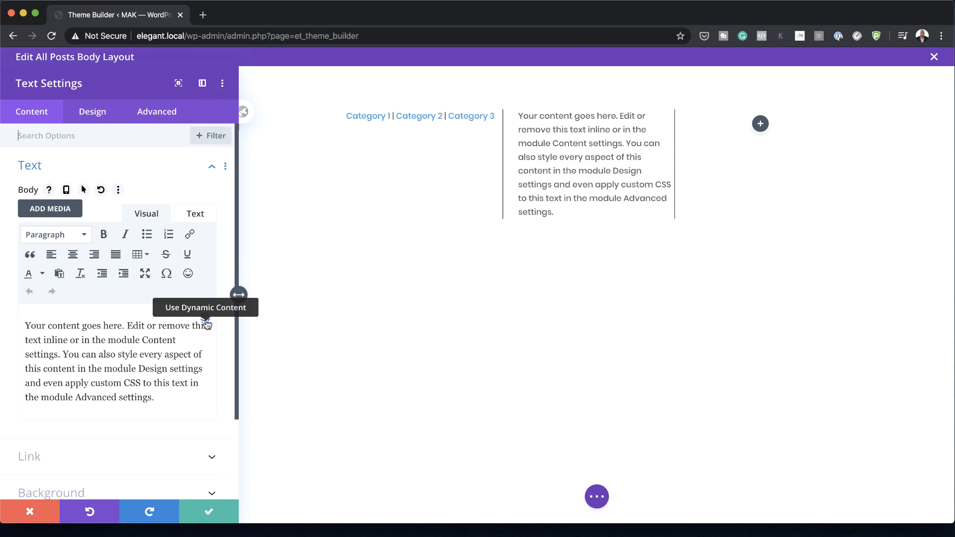
pyautogui.click(206, 321)
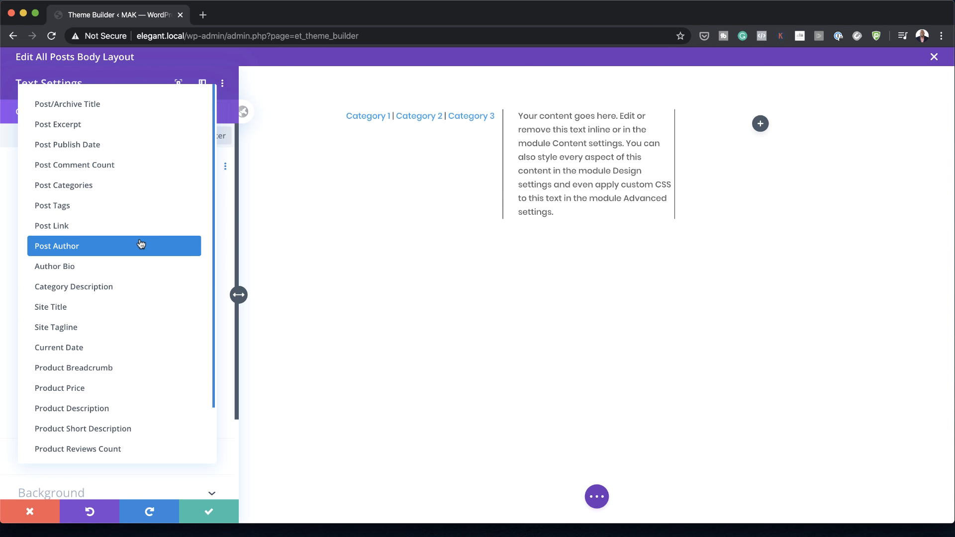
pyautogui.click(128, 144)
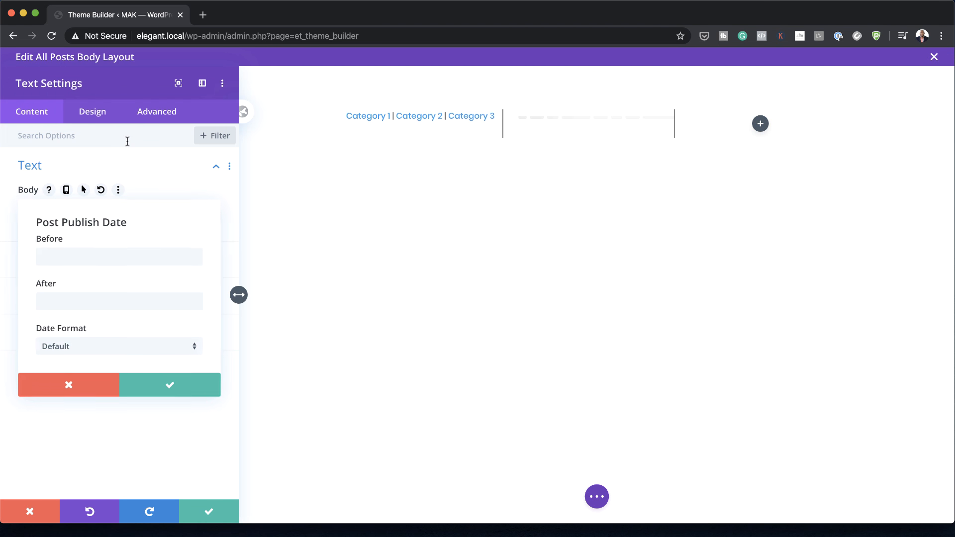
pyautogui.click(191, 385)
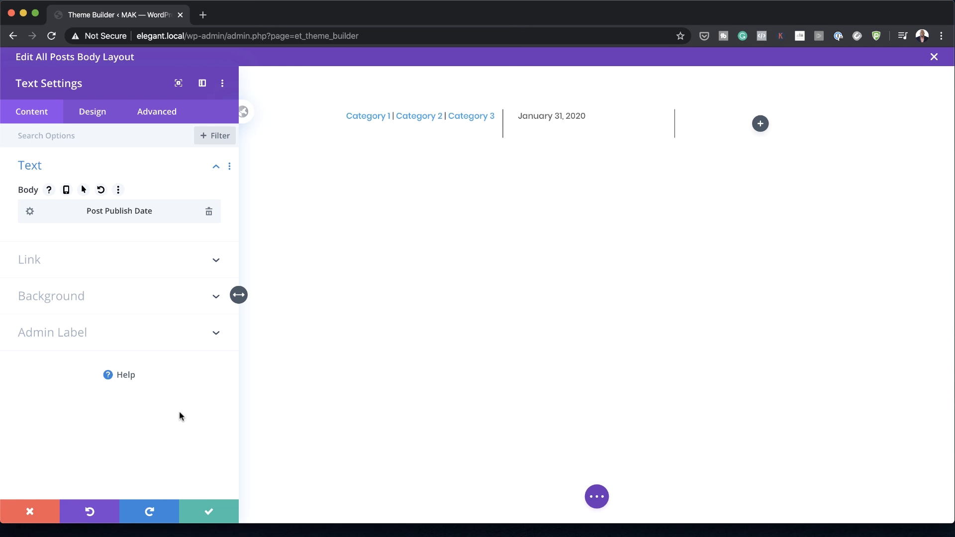
pyautogui.click(209, 511)
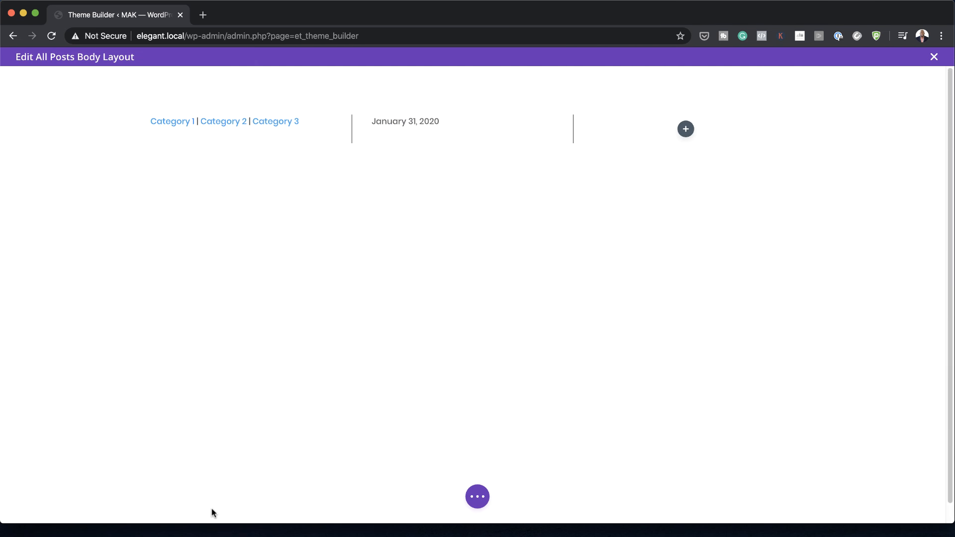
# Step: Add a Text module to the row's third column with Post Comment Count as its dynamic body content
pyautogui.click(689, 129)
pyautogui.write('text')
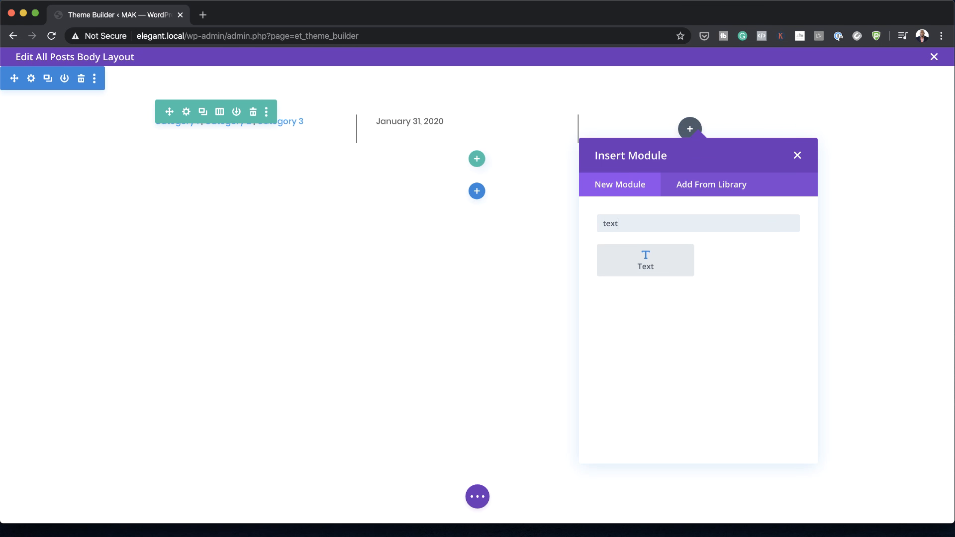
pyautogui.click(664, 258)
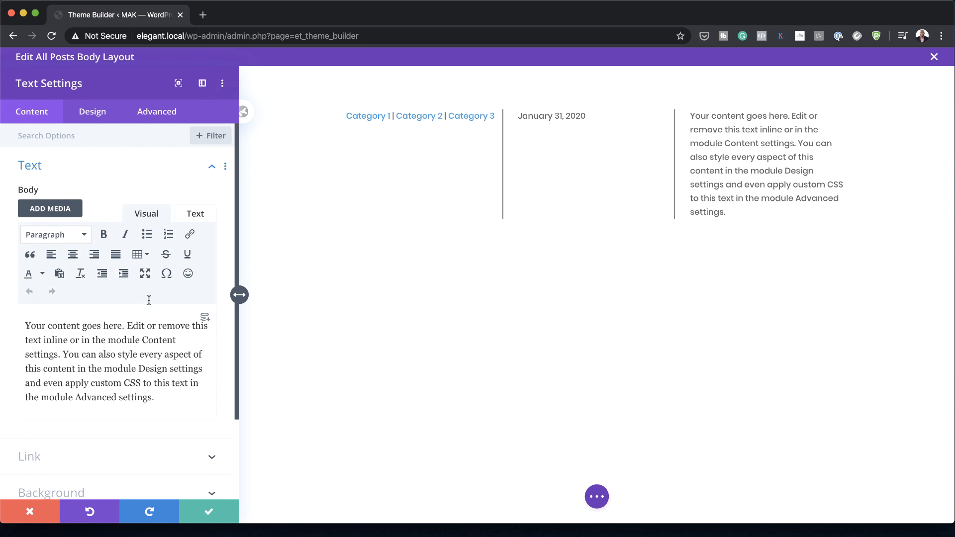
pyautogui.click(205, 317)
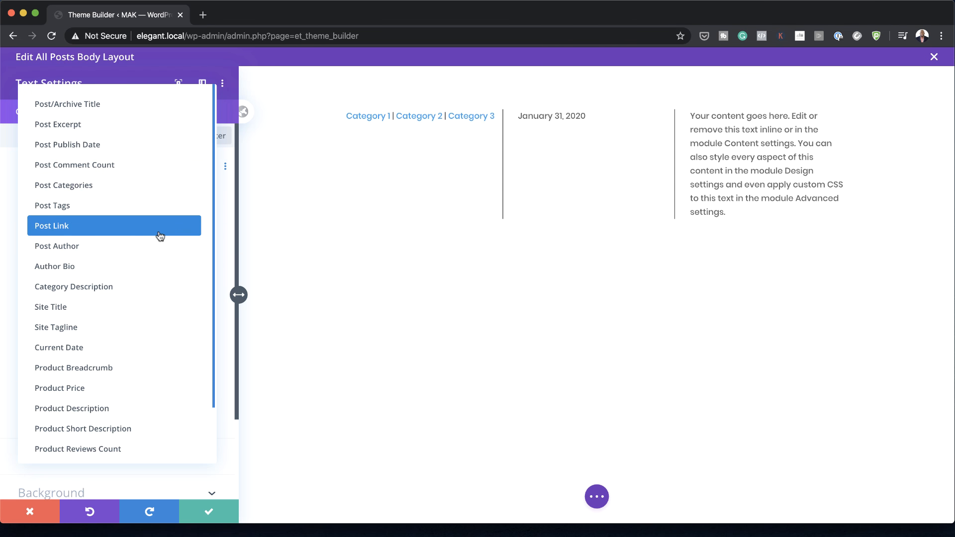
pyautogui.scroll(-1, 159, 235)
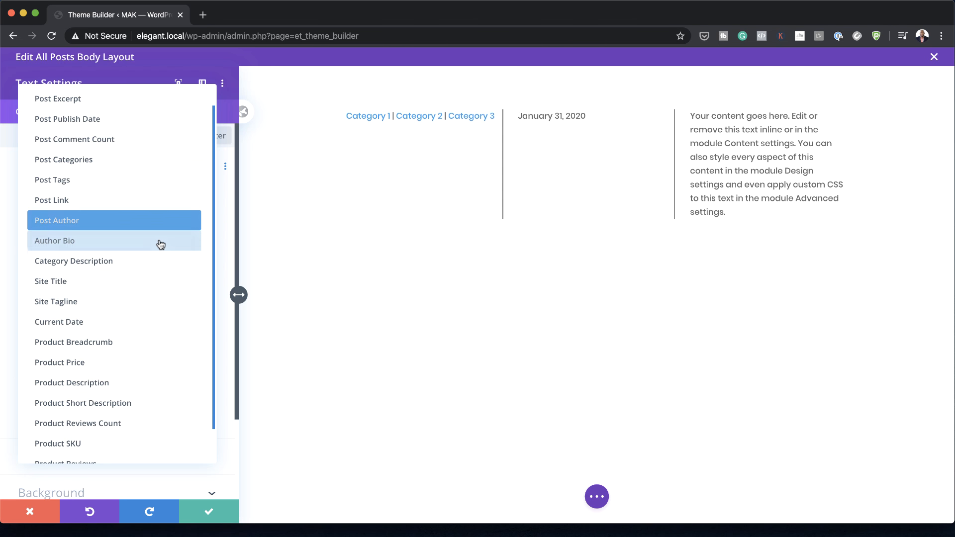
pyautogui.click(159, 243)
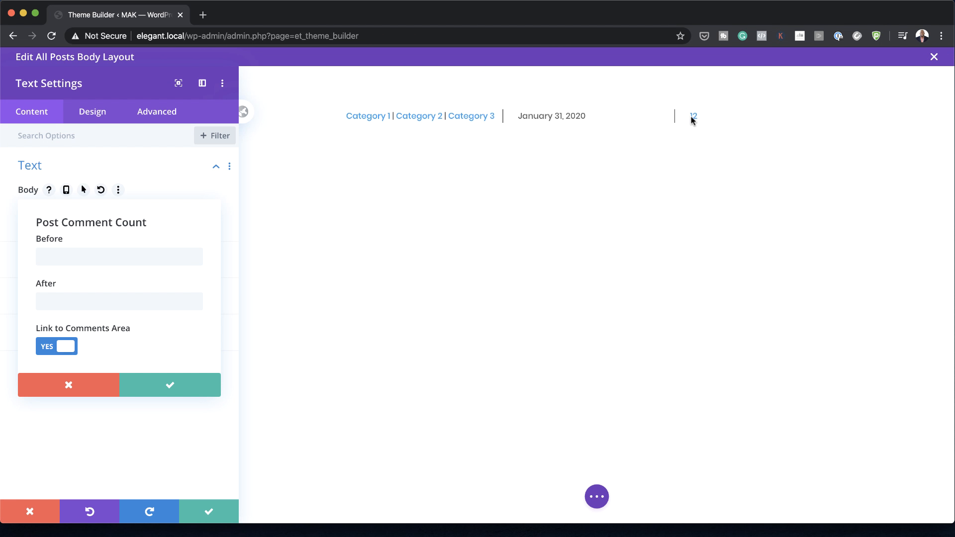
# Step: Append the word Comments, preceded by a space, after the dynamic comment count and save the module
pyautogui.click(120, 306)
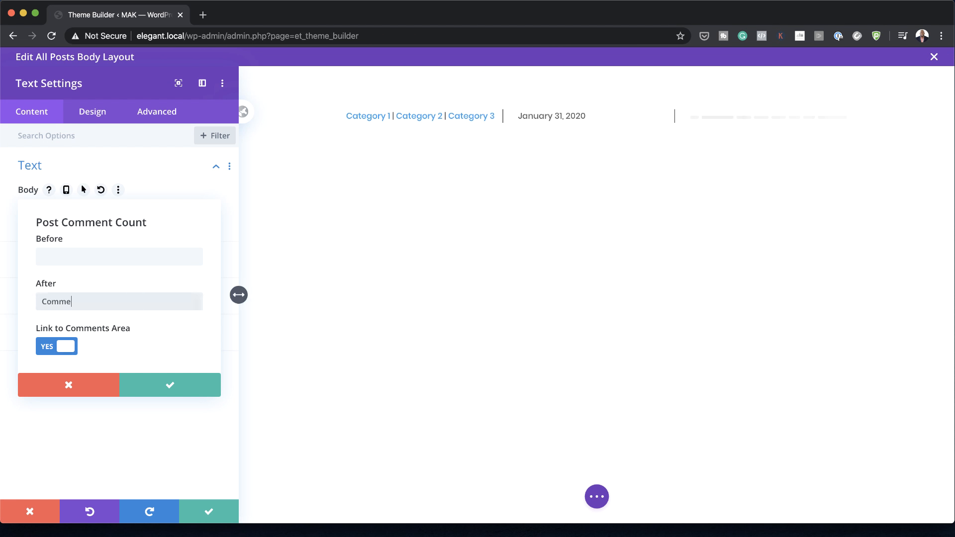
pyautogui.write('Comments')
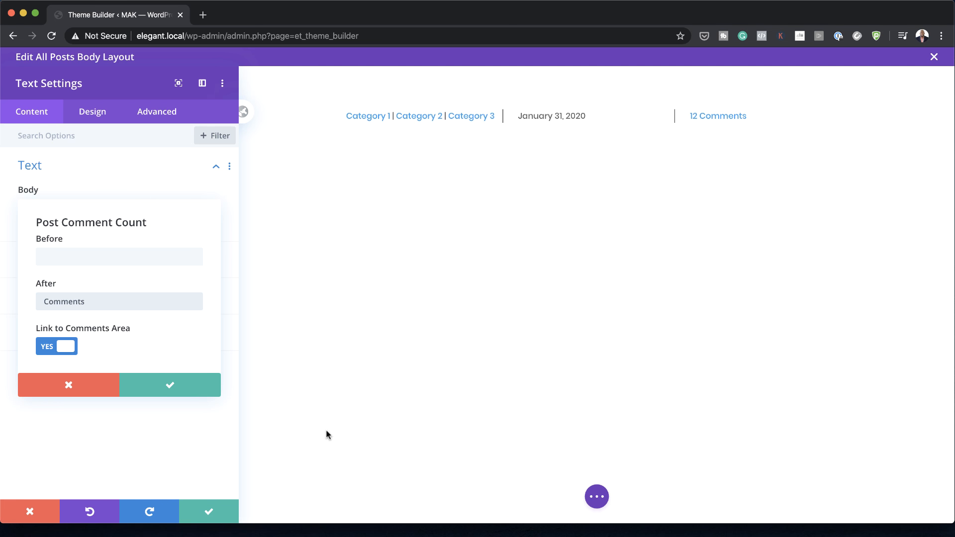
pyautogui.click(173, 387)
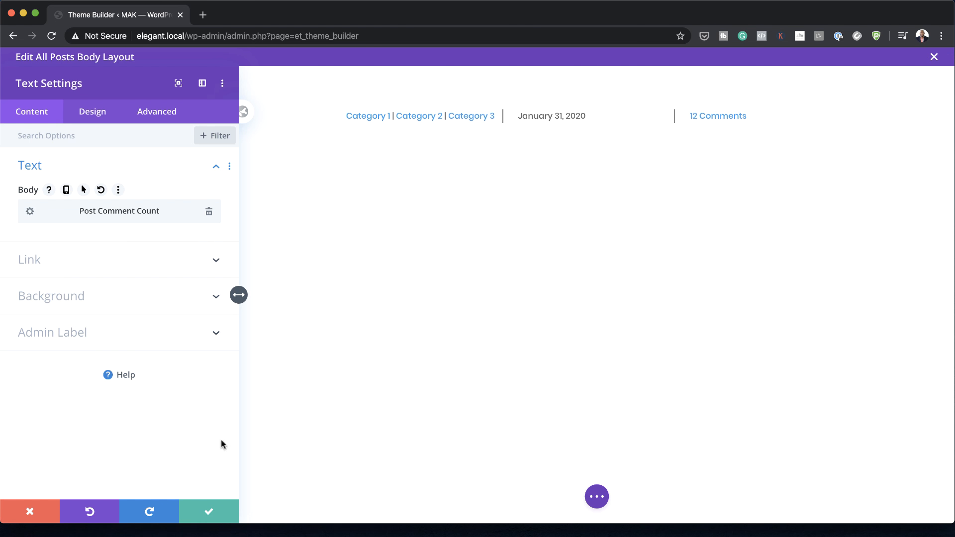
pyautogui.click(210, 510)
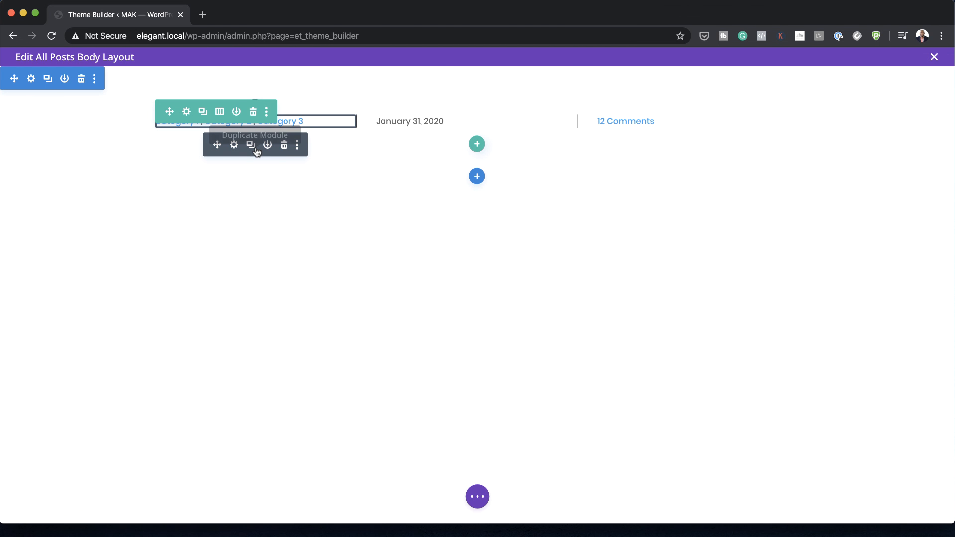
# Step: Select the categories, date and comments modules together and set their text font to Lato
pyautogui.click(254, 152)
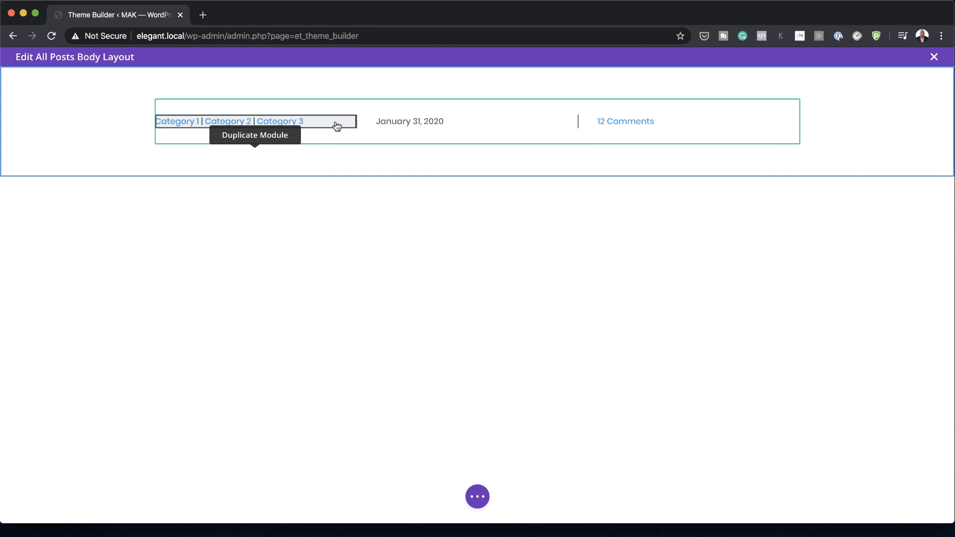
pyautogui.keyDown('super'); pyautogui.click(466, 122); pyautogui.keyUp('super')
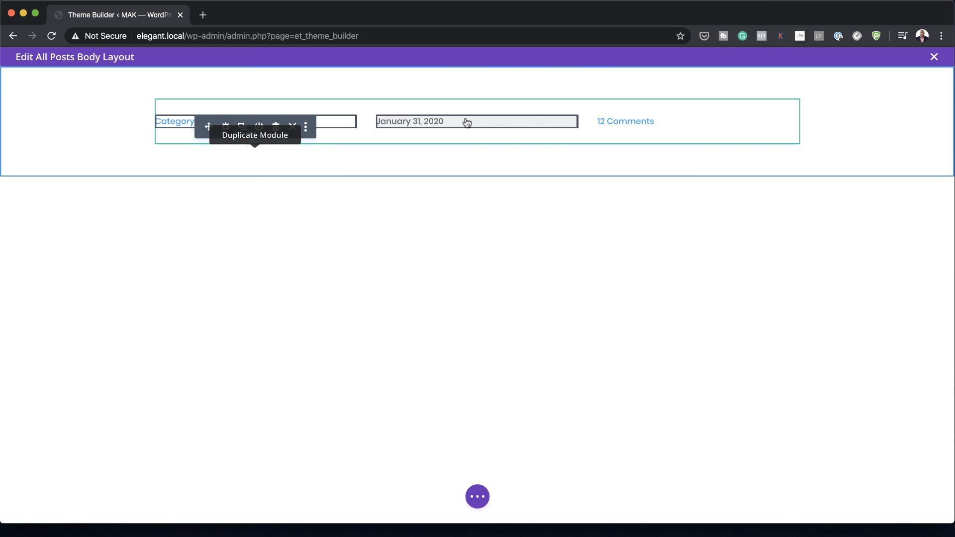
pyautogui.keyDown('super'); pyautogui.click(636, 121); pyautogui.keyUp('super')
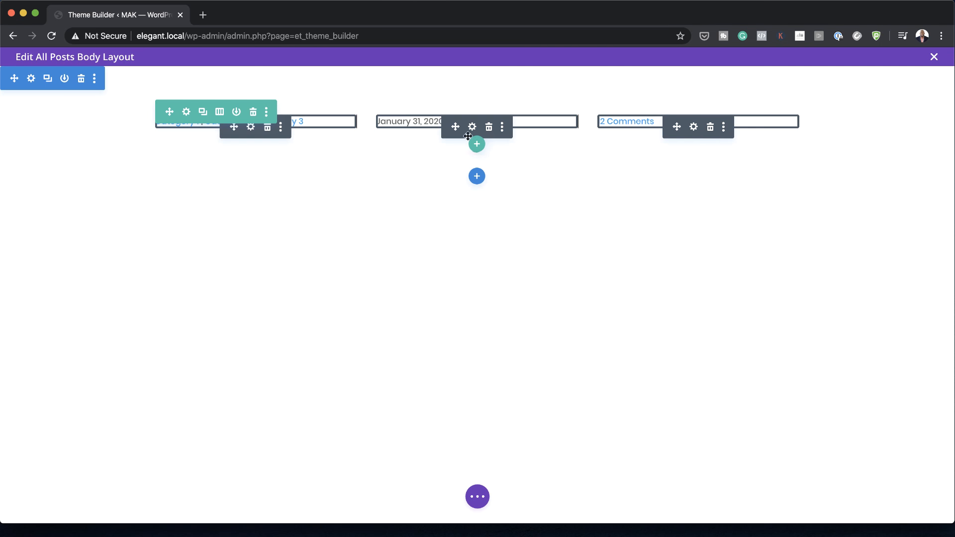
pyautogui.click(694, 129)
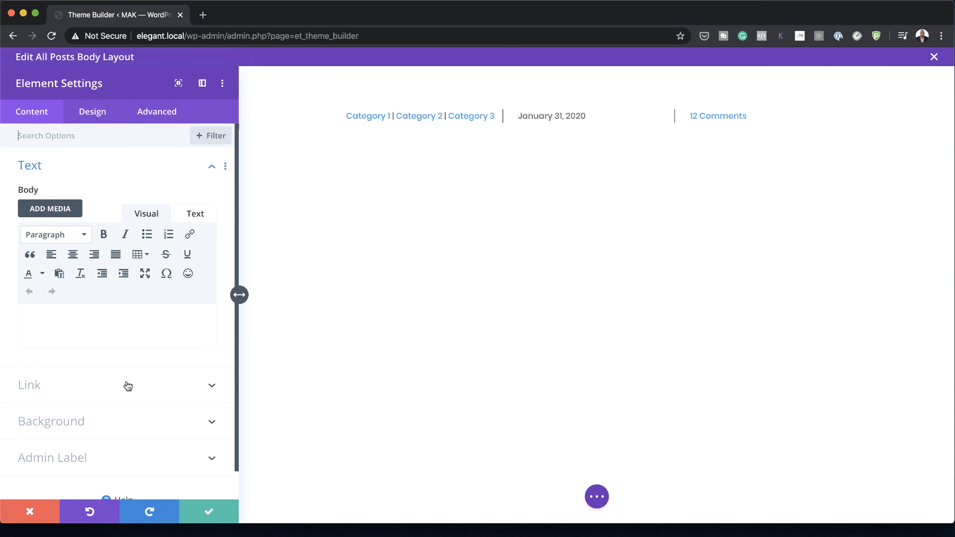
pyautogui.click(102, 116)
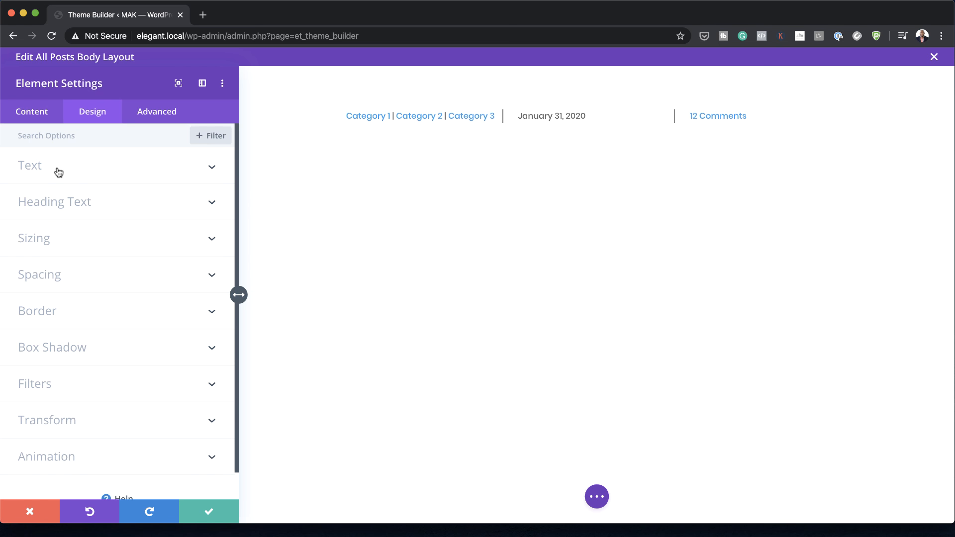
pyautogui.click(58, 172)
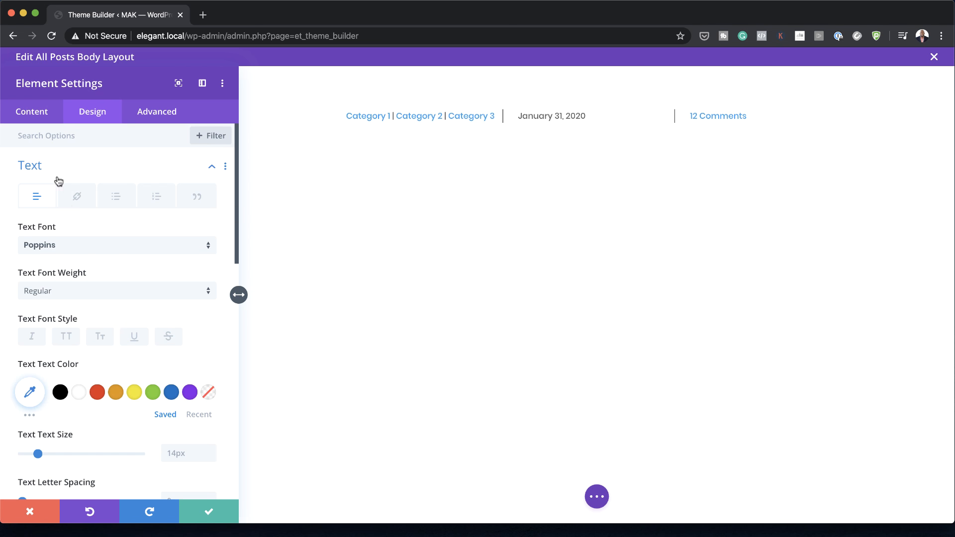
pyautogui.click(66, 248)
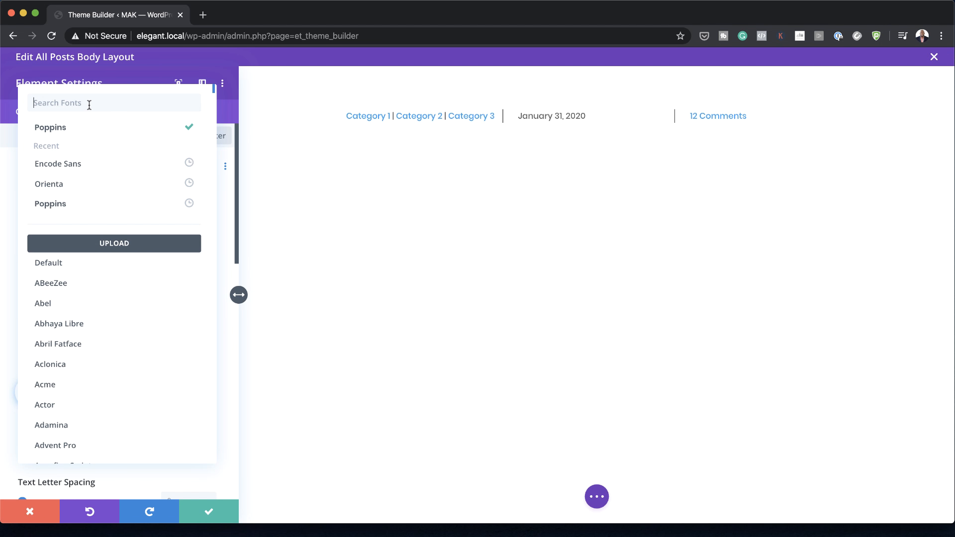
pyautogui.write('lato')
pyautogui.click(81, 132)
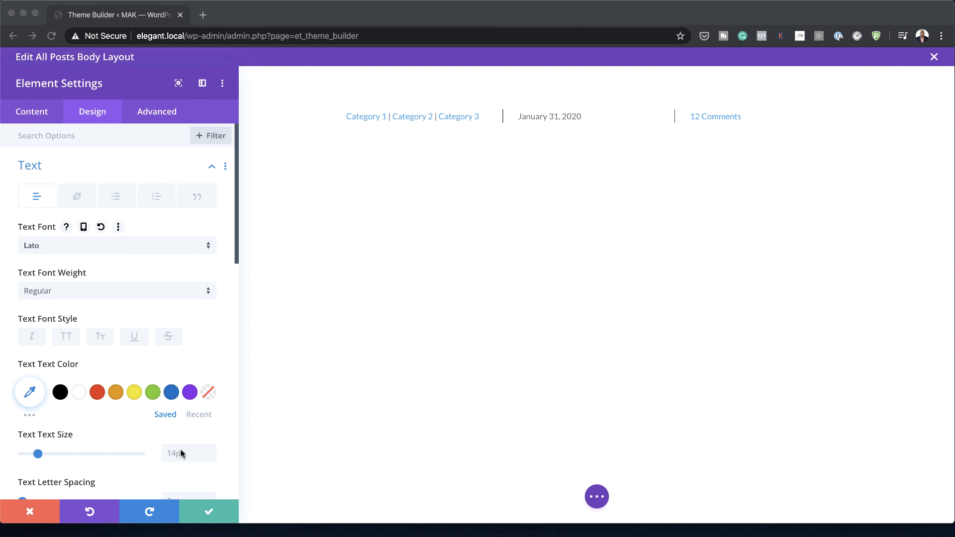
# Step: Set the selected meta modules' text size to 1.1rem and letter spacing to 1px
pyautogui.scroll(-2, 181, 453)
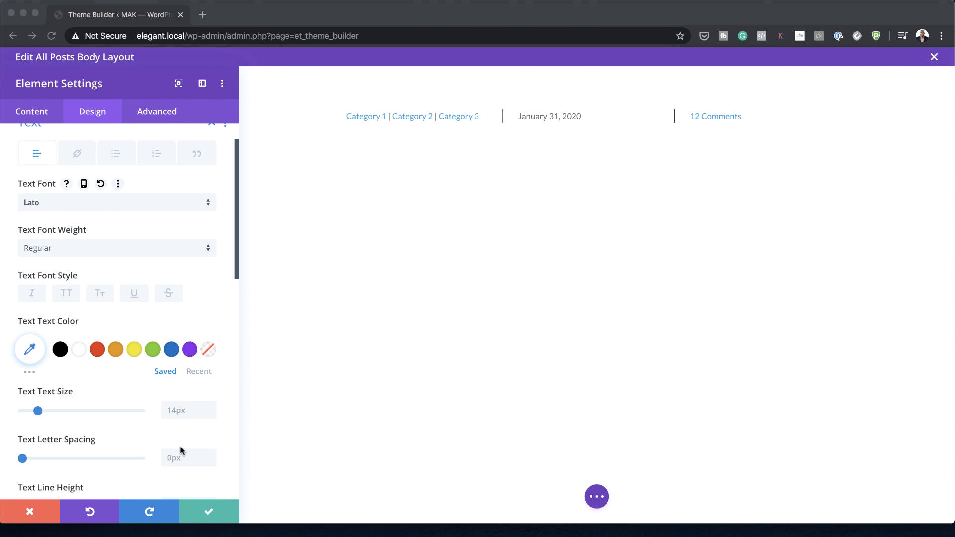
pyautogui.click(177, 410)
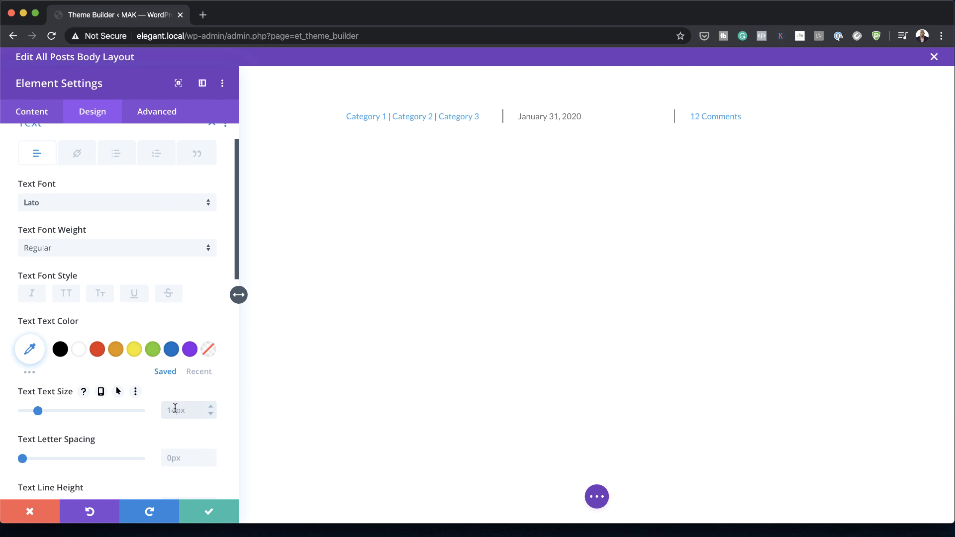
pyautogui.write('1.1rem')
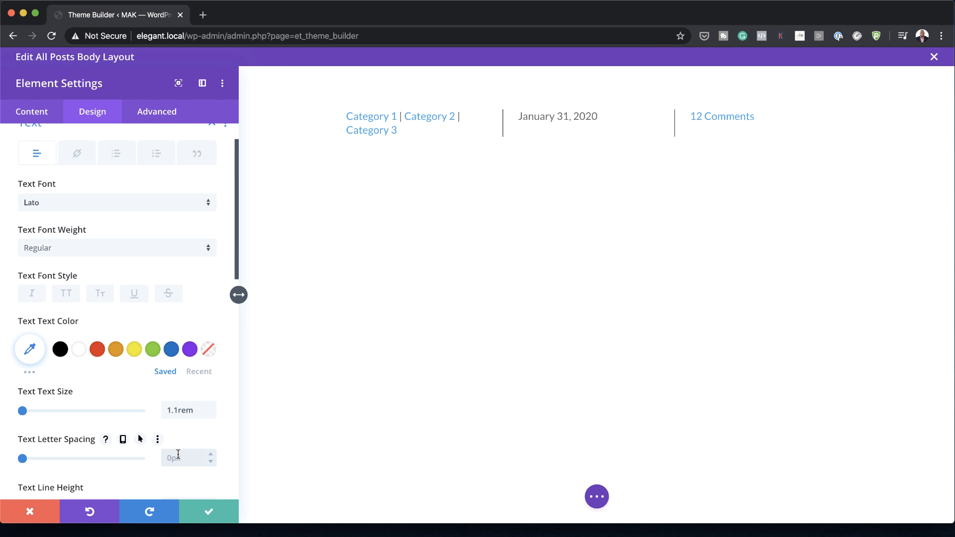
pyautogui.click(178, 454)
pyautogui.write('1px')
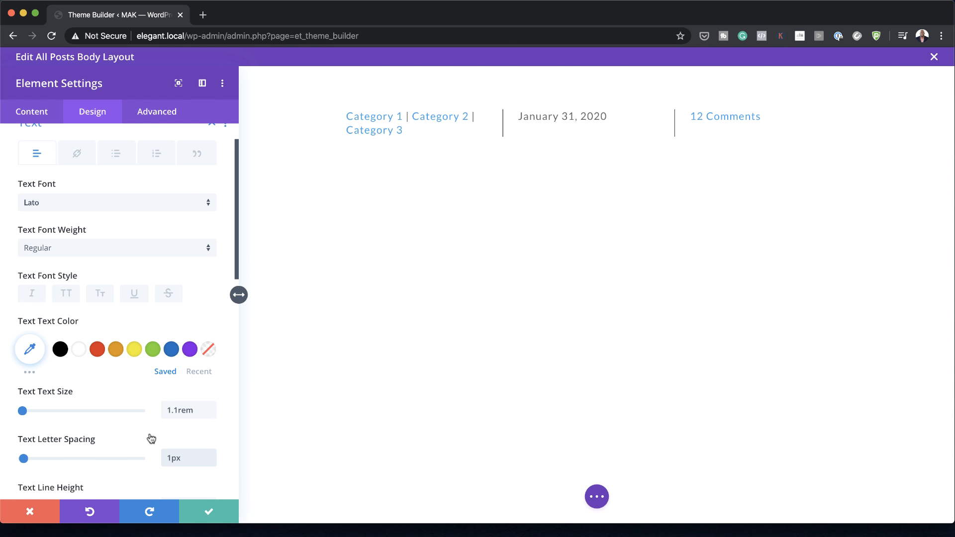
# Step: Set the meta modules' text line height to 2em, center their text and save the shared settings
pyautogui.scroll(-2, 149, 433)
pyautogui.click(179, 468)
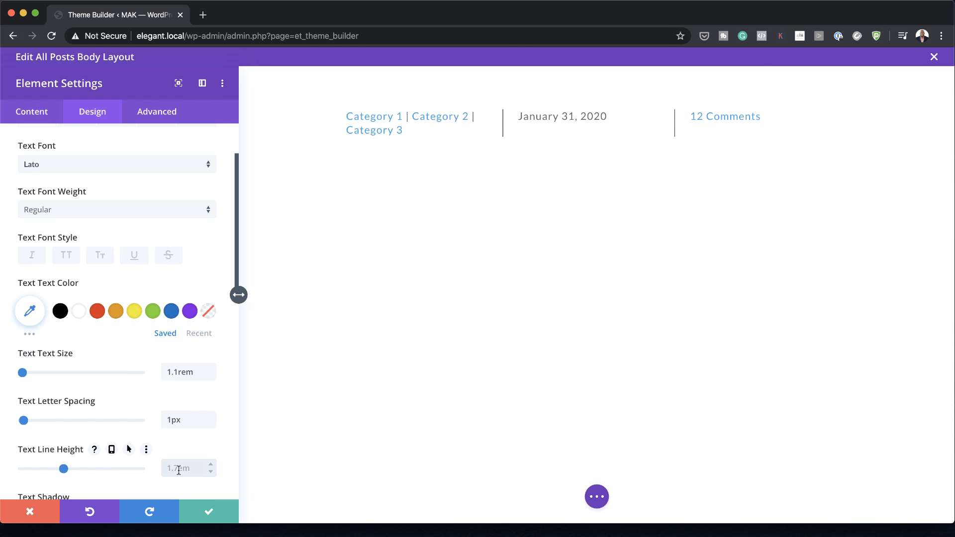
pyautogui.write('2em')
pyautogui.scroll(-10, 162, 377)
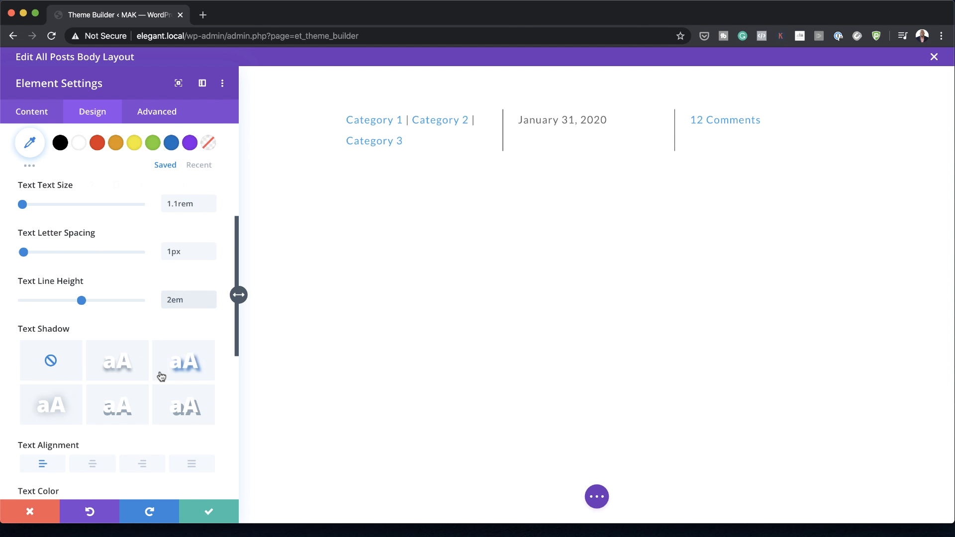
pyautogui.click(93, 416)
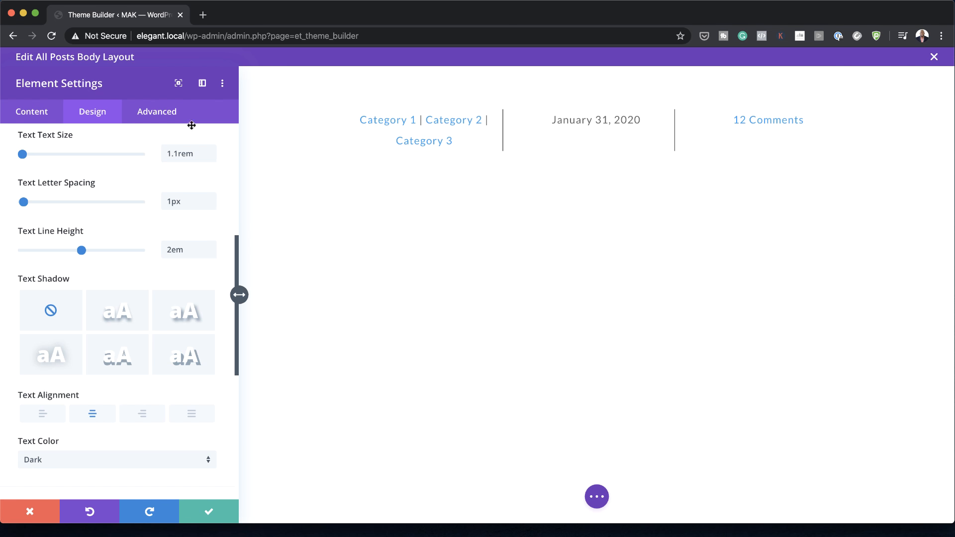
pyautogui.click(211, 512)
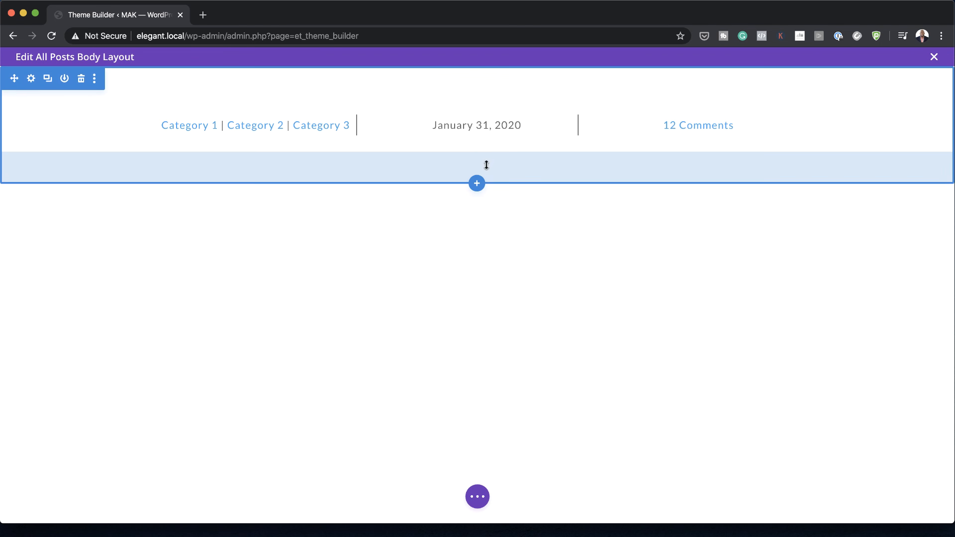
# Step: Add a single-column row below the meta row containing a Text module with Post/Archive Title as its dynamic body content
pyautogui.moveTo(481, 139)
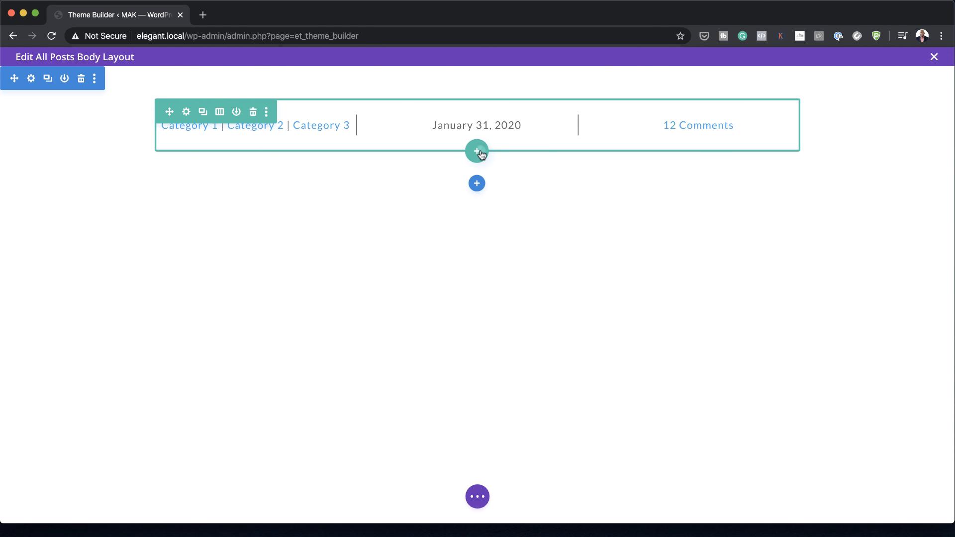
pyautogui.click(479, 152)
pyautogui.click(412, 249)
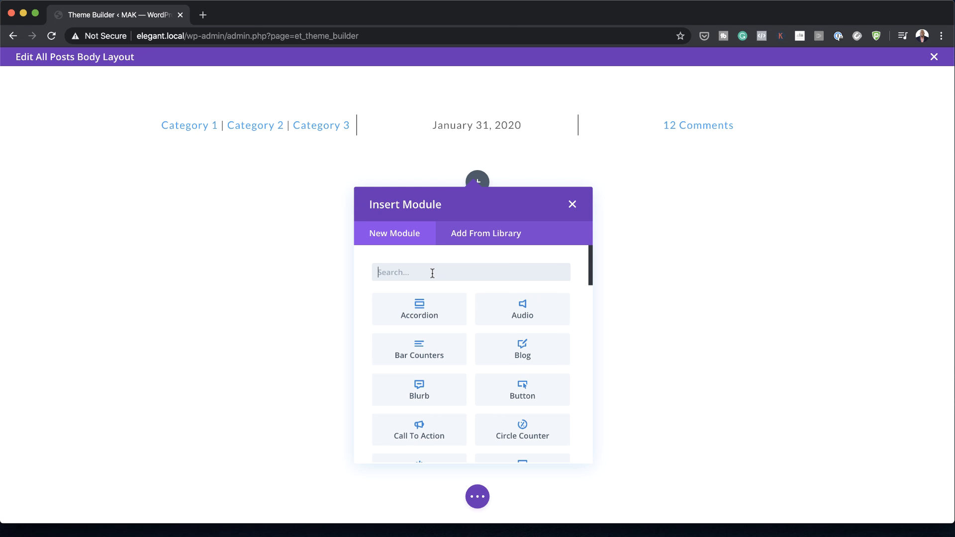
pyautogui.write('text')
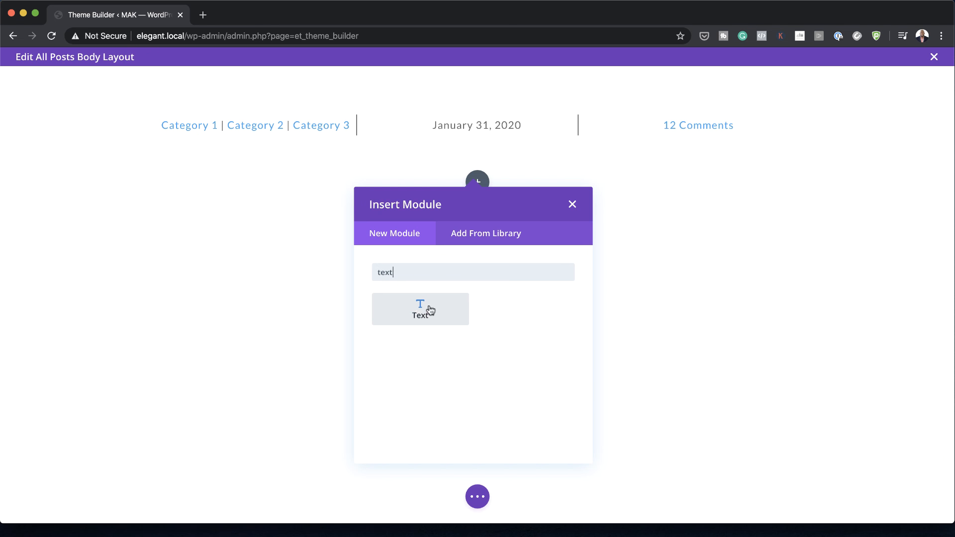
pyautogui.click(427, 305)
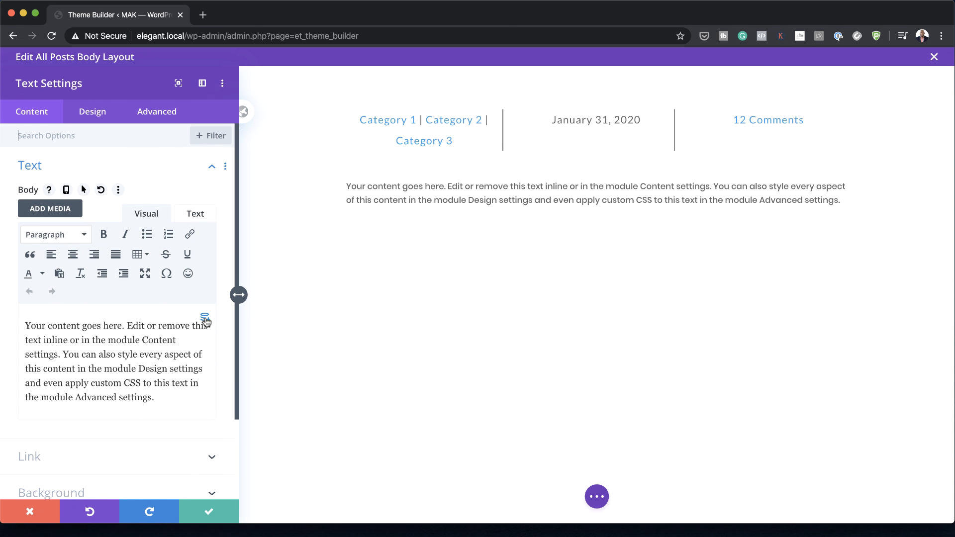
pyautogui.click(205, 319)
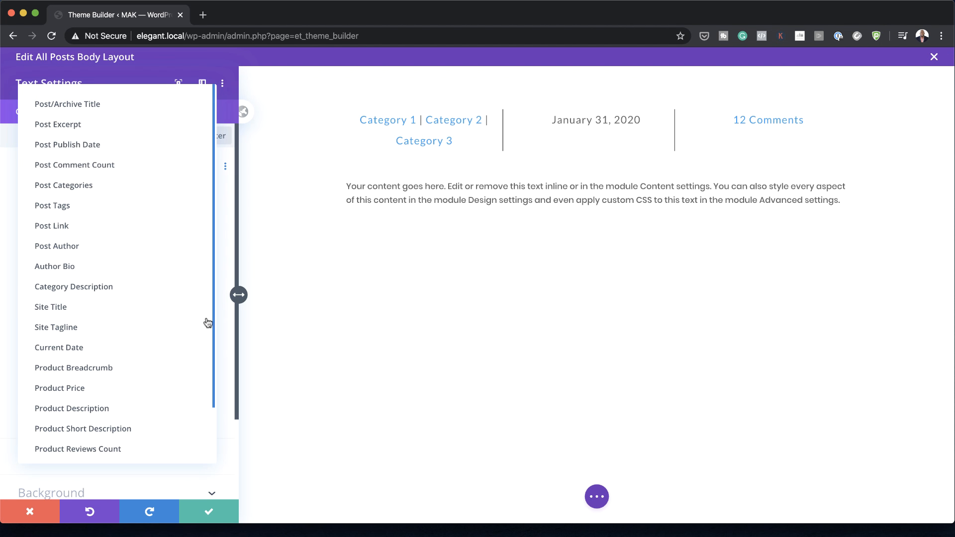
pyautogui.click(149, 103)
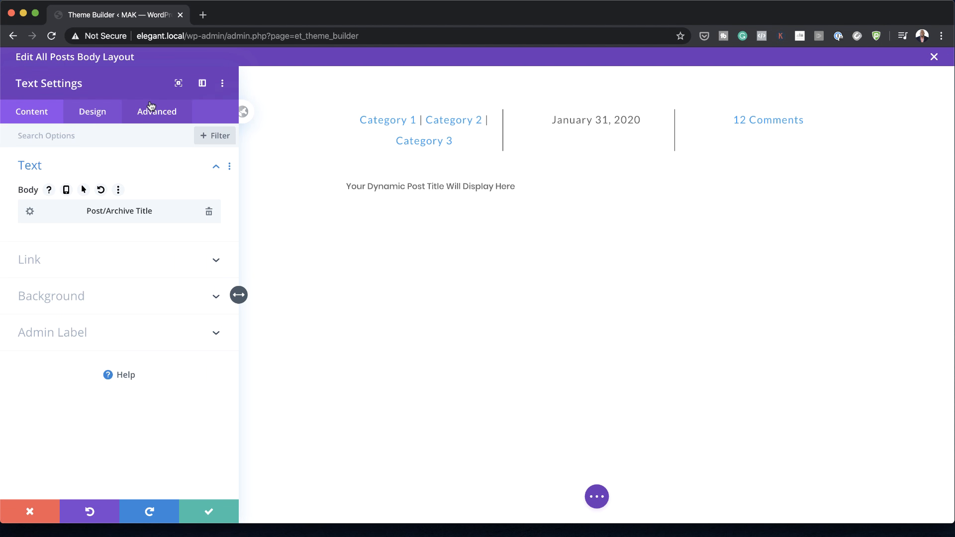
# Step: Wrap the dynamic post title in <h1> before and </h1> after, and save the dynamic content options
pyautogui.click(30, 213)
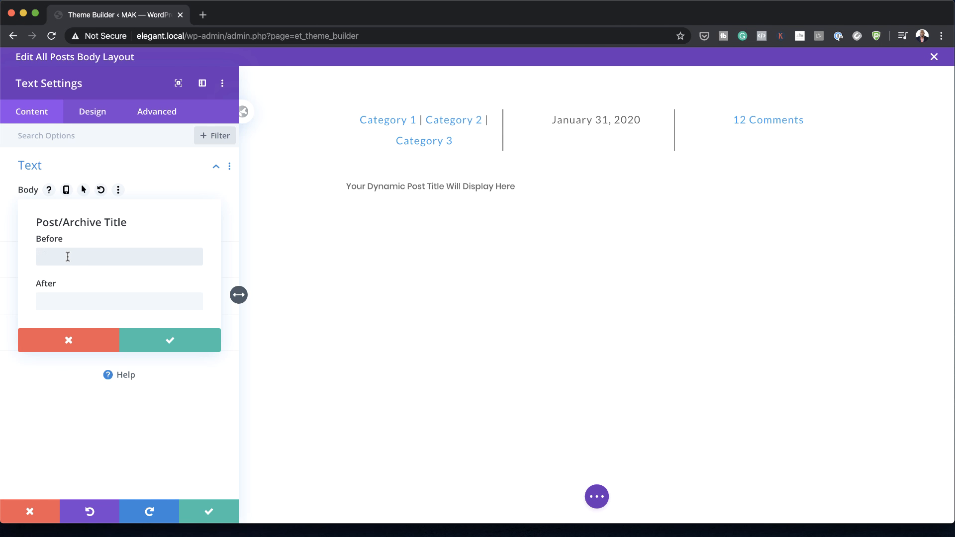
pyautogui.write('<h1>')
pyautogui.click(66, 300)
pyautogui.write('</')
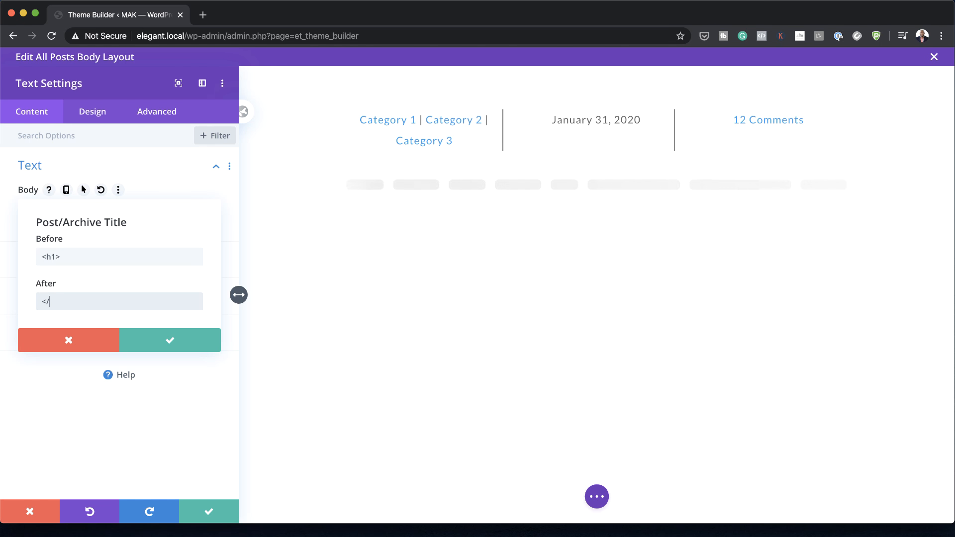
pyautogui.write('h1>')
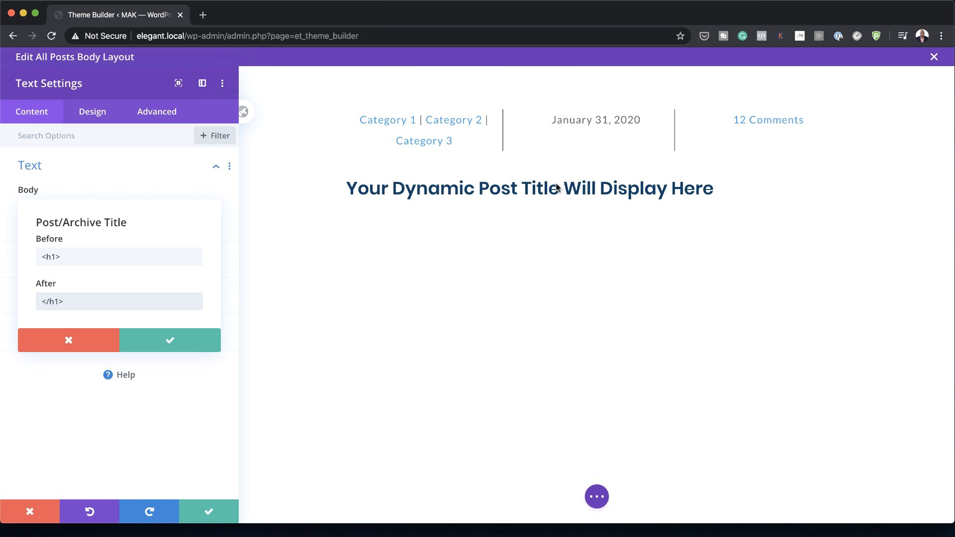
pyautogui.click(171, 340)
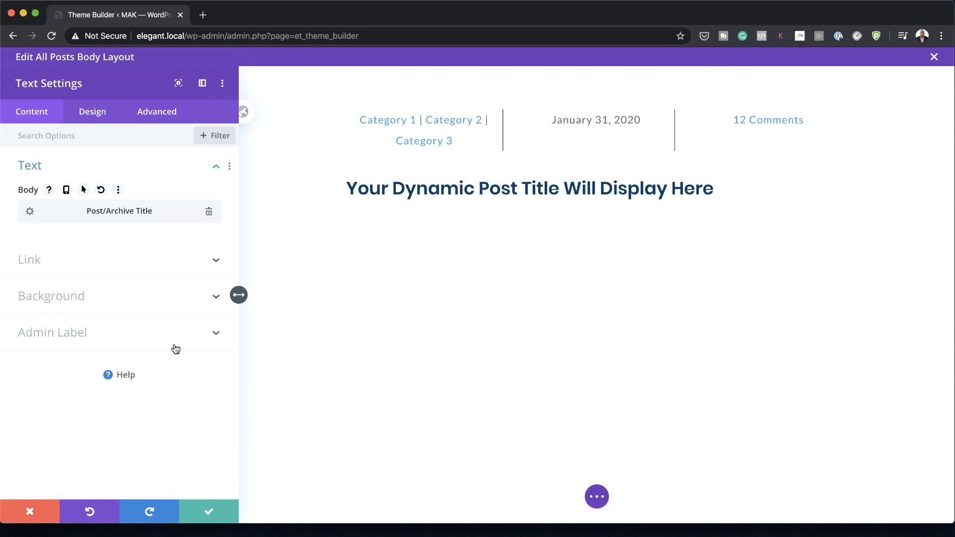
# Step: Set the post title's H1 heading font to Playfair Display and center the heading text
pyautogui.click(98, 119)
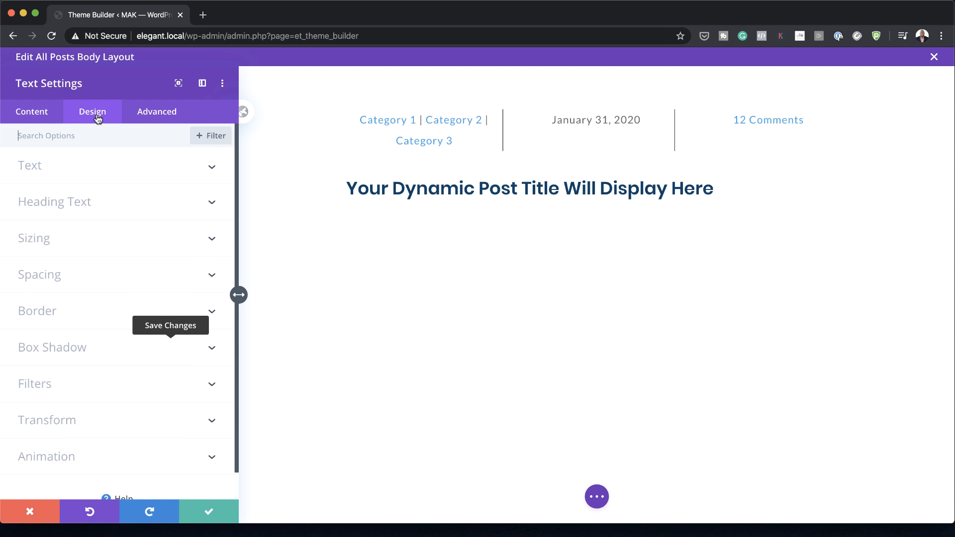
pyautogui.click(78, 202)
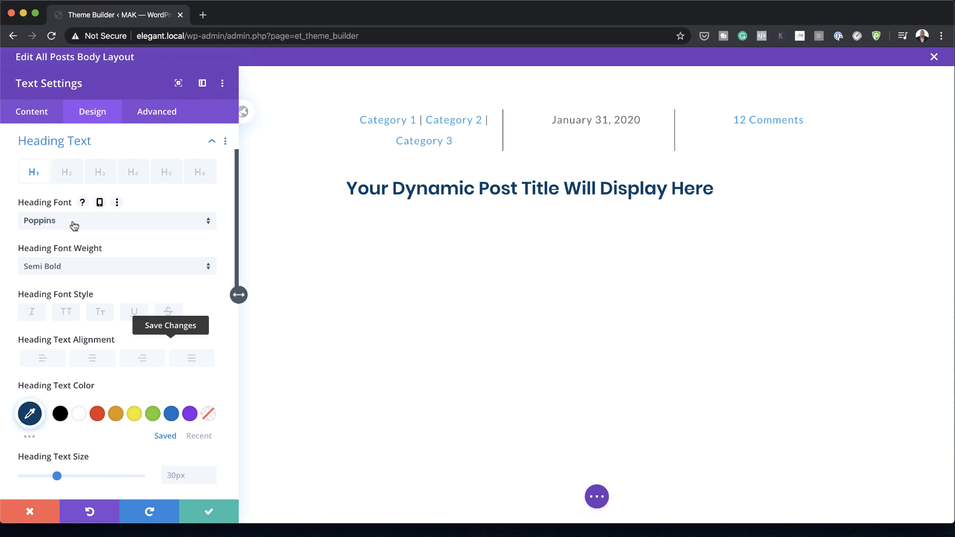
pyautogui.click(73, 221)
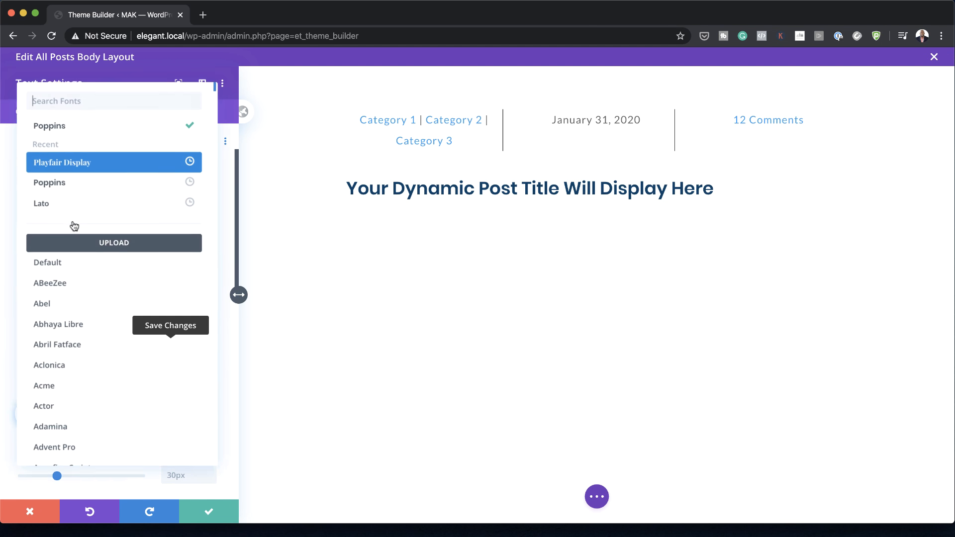
pyautogui.click(102, 166)
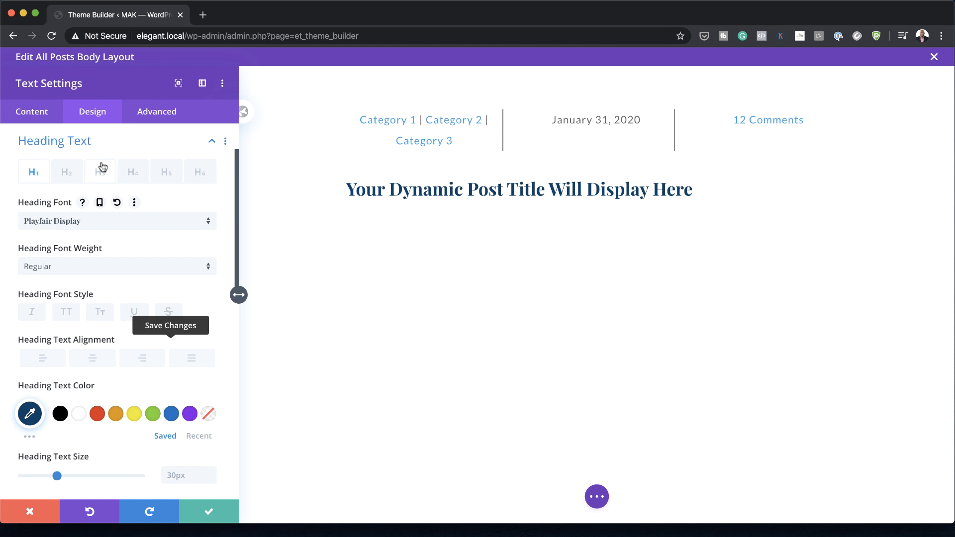
pyautogui.scroll(-1, 102, 166)
pyautogui.click(92, 348)
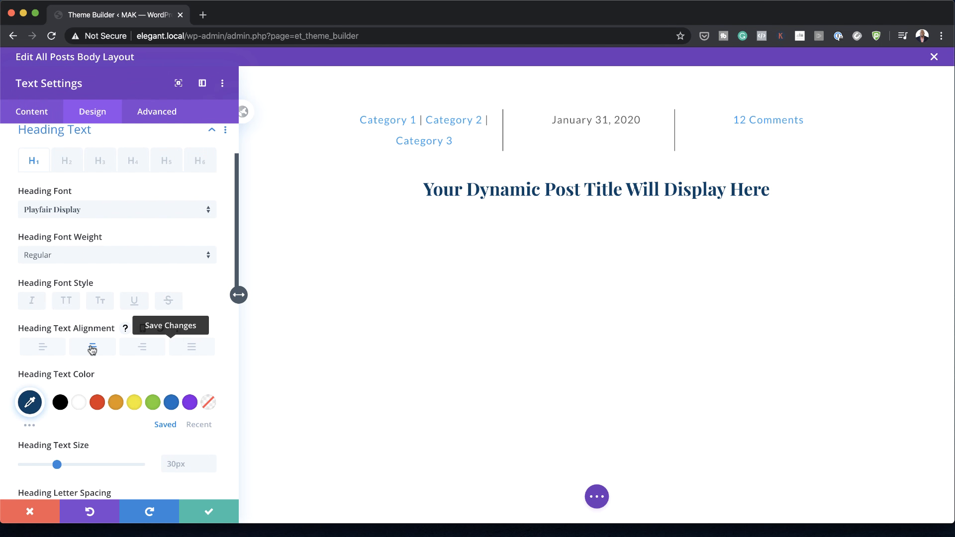
# Step: Set the post title's desktop heading text size to 6.2rem
pyautogui.scroll(-4, 172, 368)
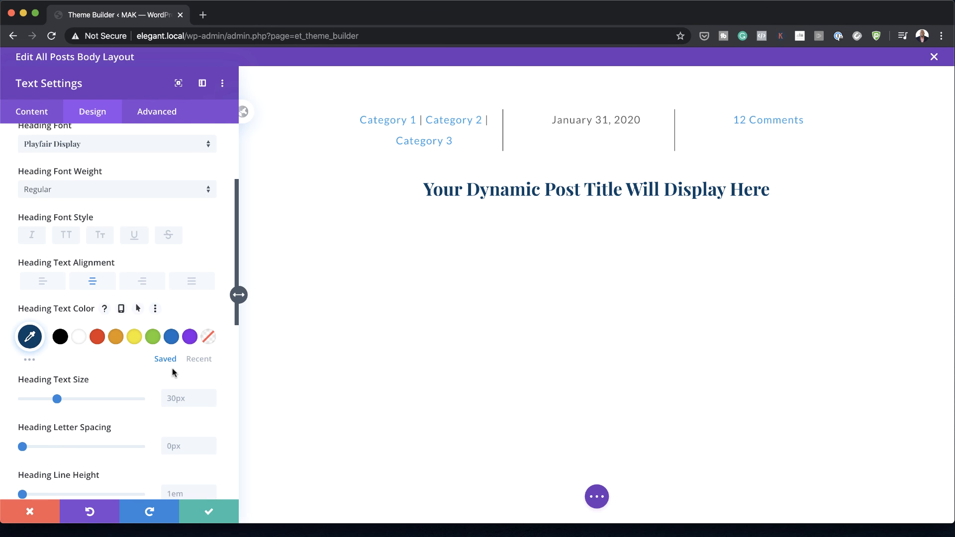
pyautogui.scroll(-1, 172, 369)
pyautogui.click(177, 352)
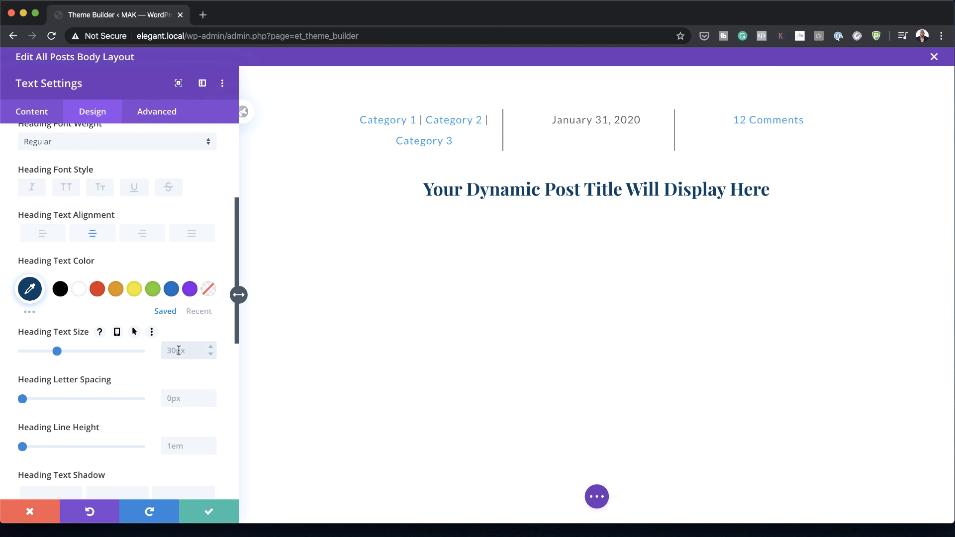
pyautogui.write('6.2rem')
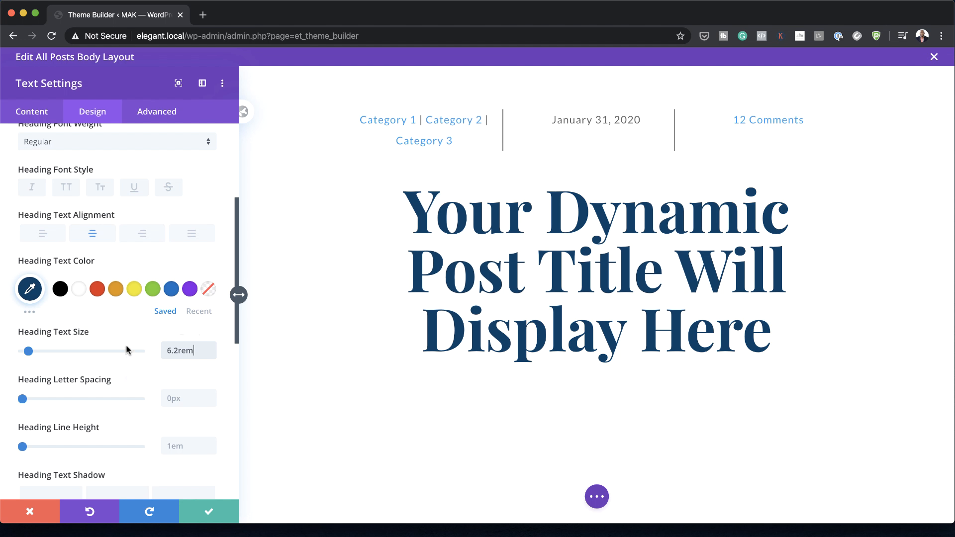
# Step: Enable responsive heading text sizes for the post title, with 3.2rem on tablet and 2.3rem on phone
pyautogui.moveTo(107, 337)
pyautogui.click(117, 332)
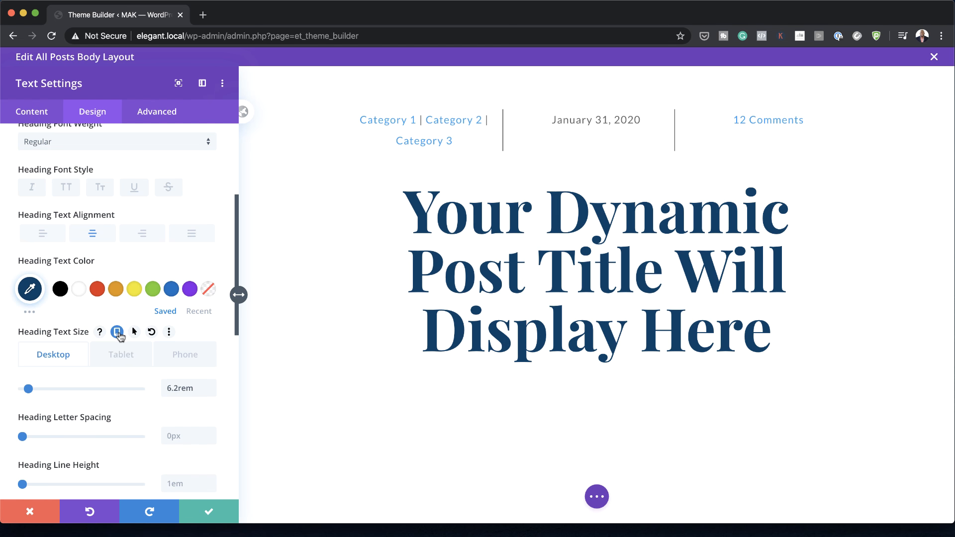
pyautogui.click(122, 356)
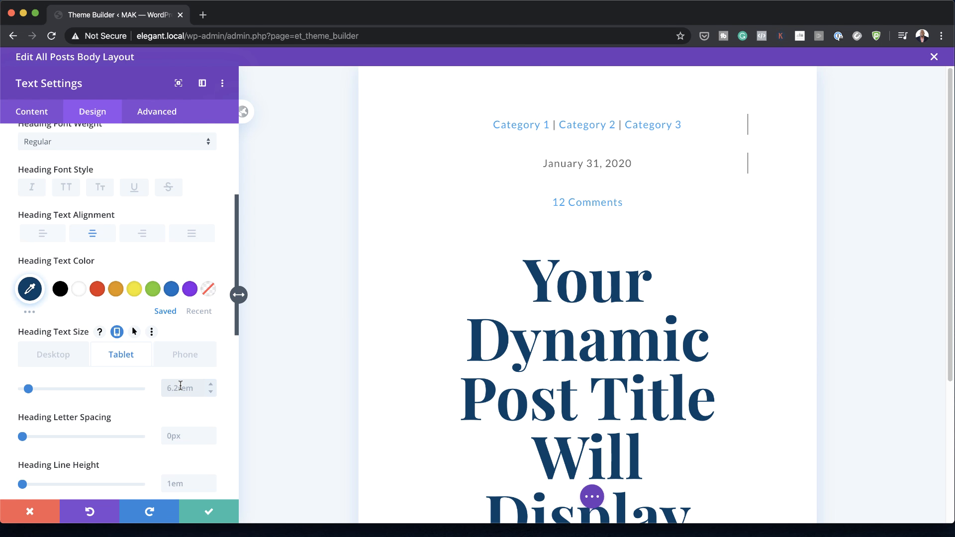
pyautogui.click(180, 355)
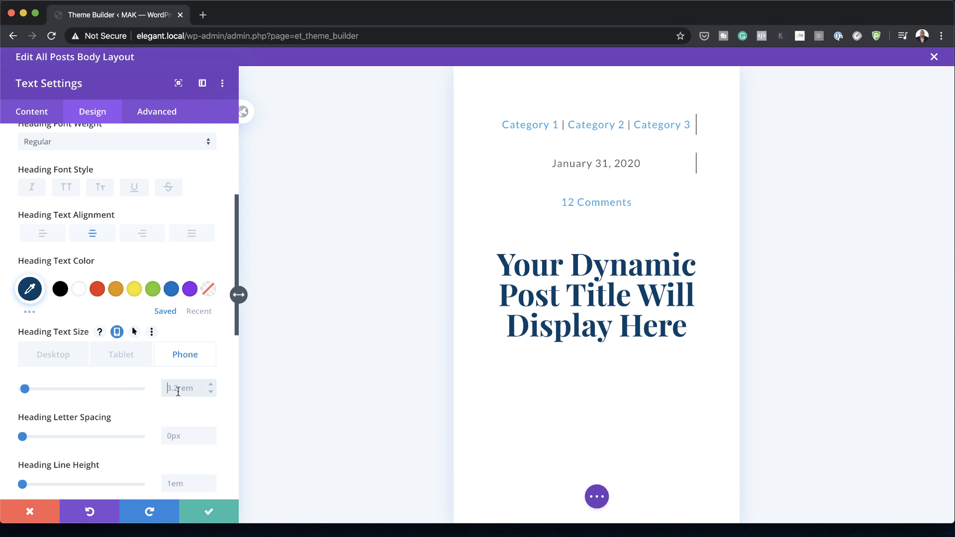
pyautogui.click(178, 390)
pyautogui.write('2.3rem')
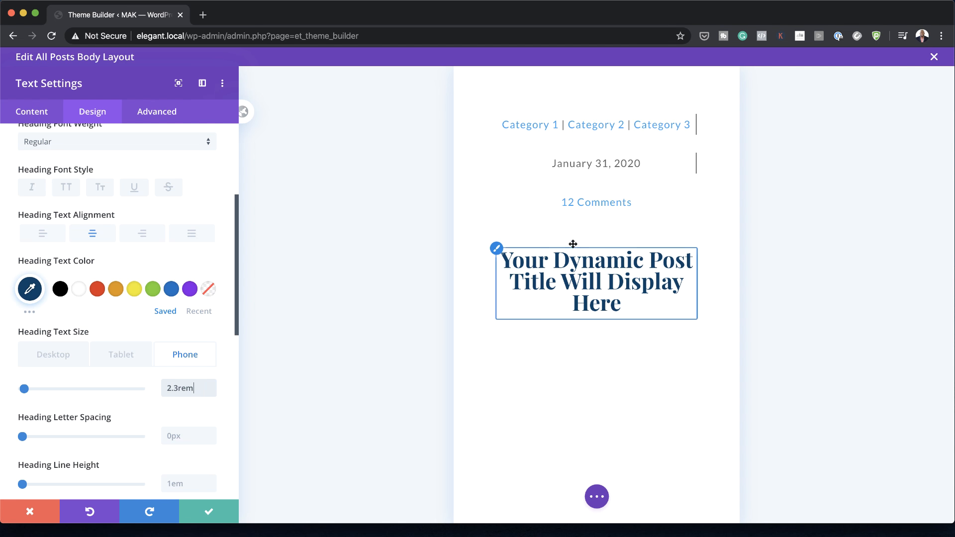
pyautogui.click(64, 359)
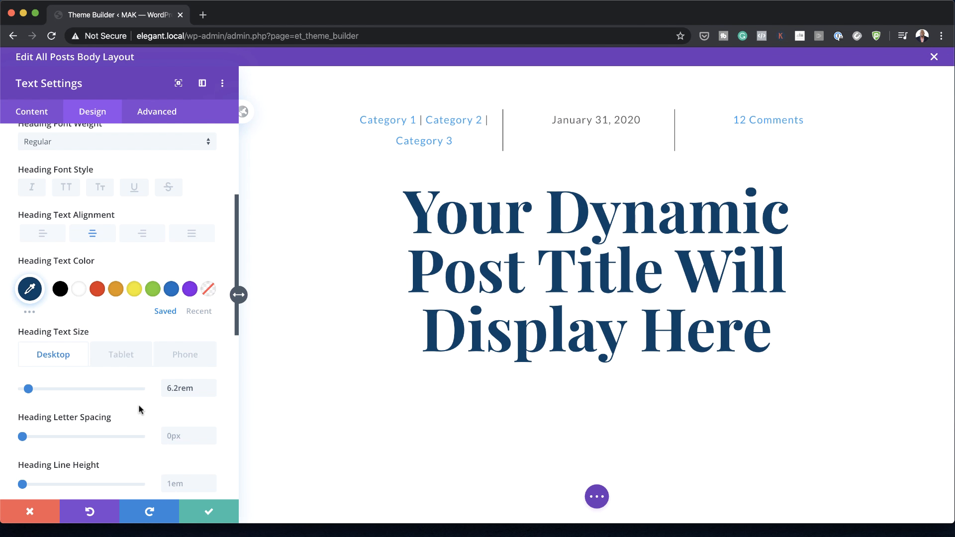
# Step: Give the post title module a 50px top margin and 100px bottom margin, and save its settings
pyautogui.scroll(-1, 141, 408)
pyautogui.scroll(-6, 139, 408)
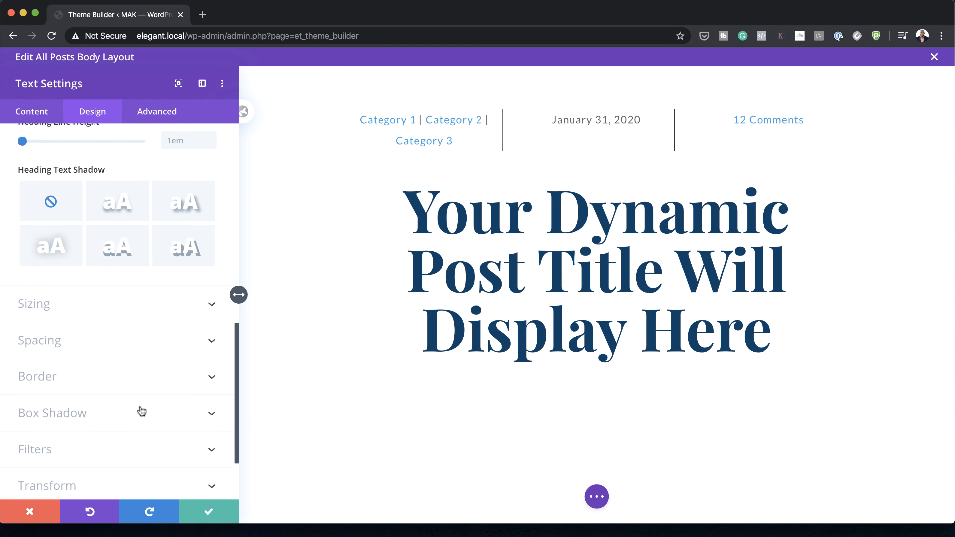
pyautogui.click(47, 342)
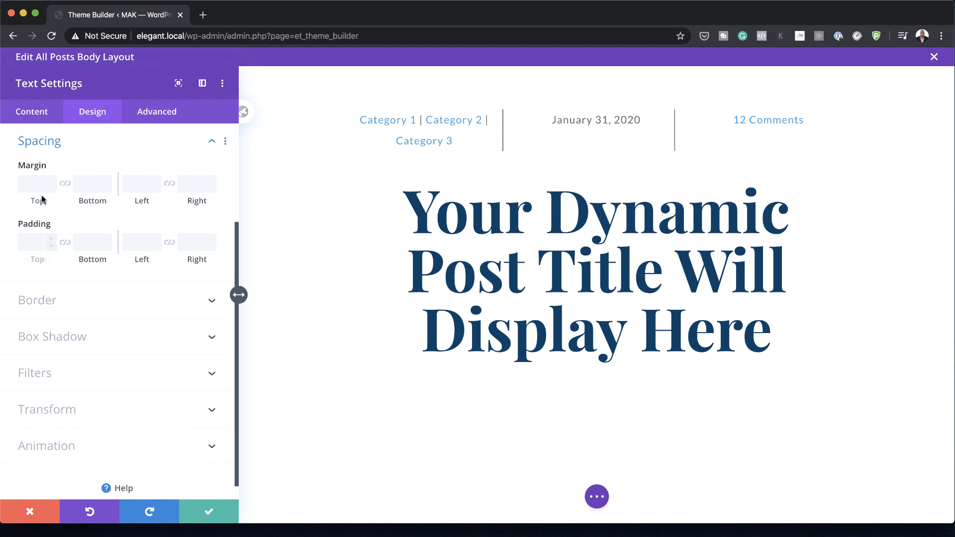
pyautogui.click(33, 179)
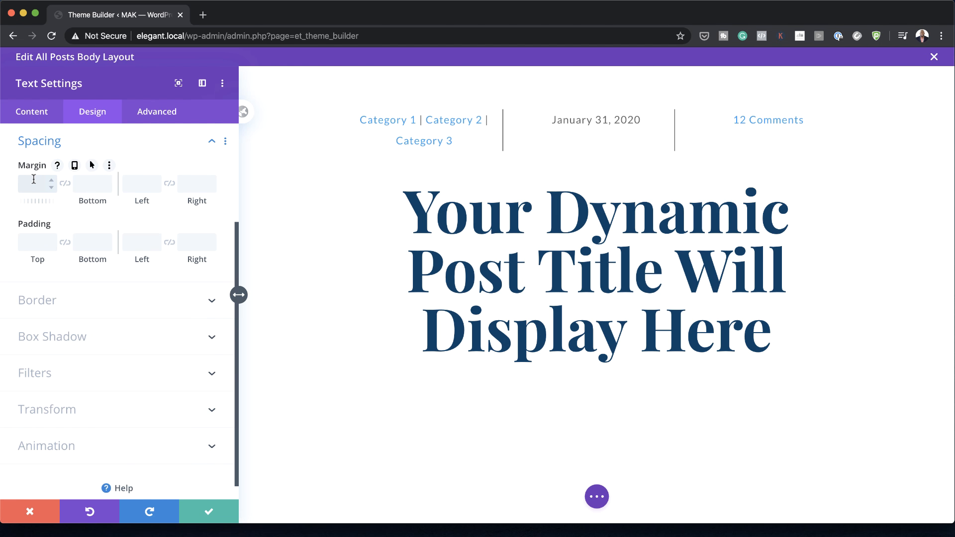
pyautogui.write('50')
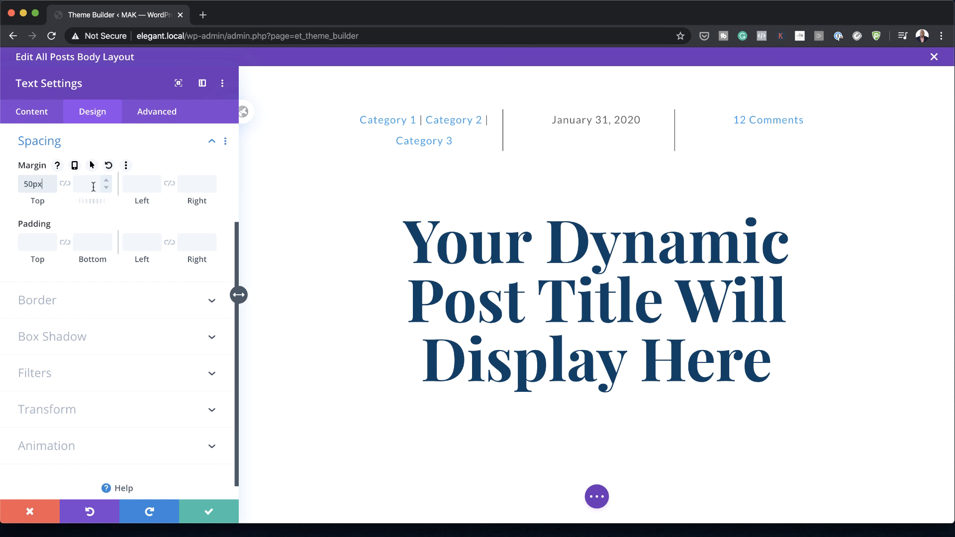
pyautogui.click(87, 185)
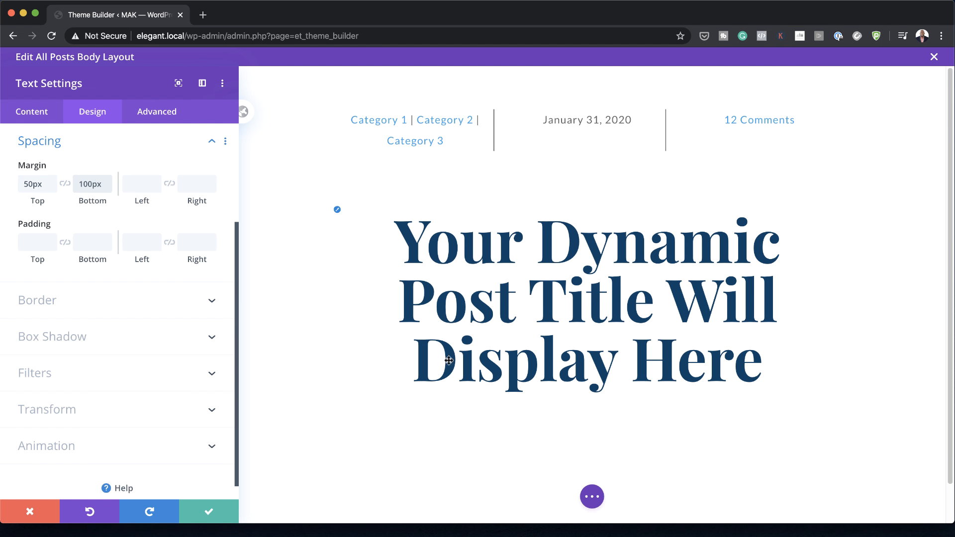
pyautogui.click(209, 512)
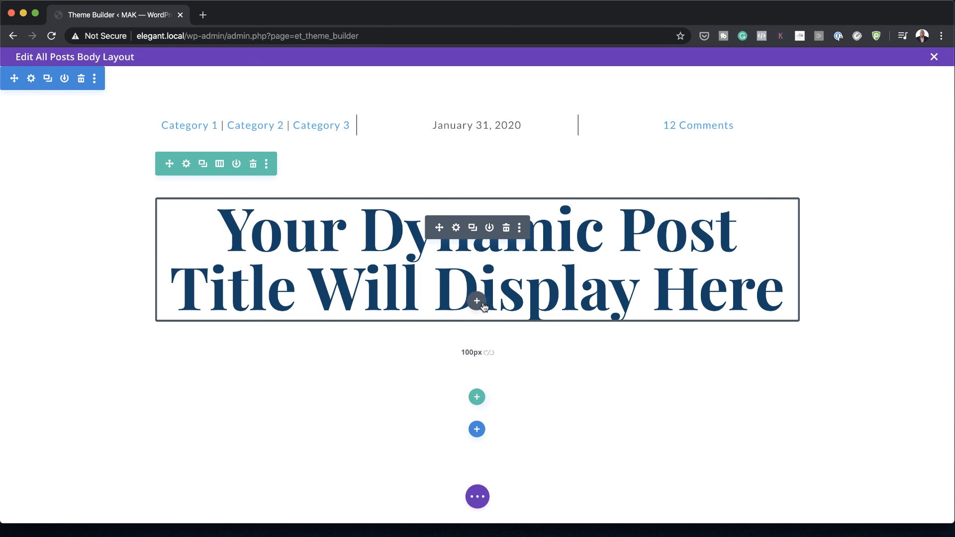
# Step: Add a Text module below the post title with Post Excerpt as its dynamic body content, keeping the default excerpt options
pyautogui.click(478, 301)
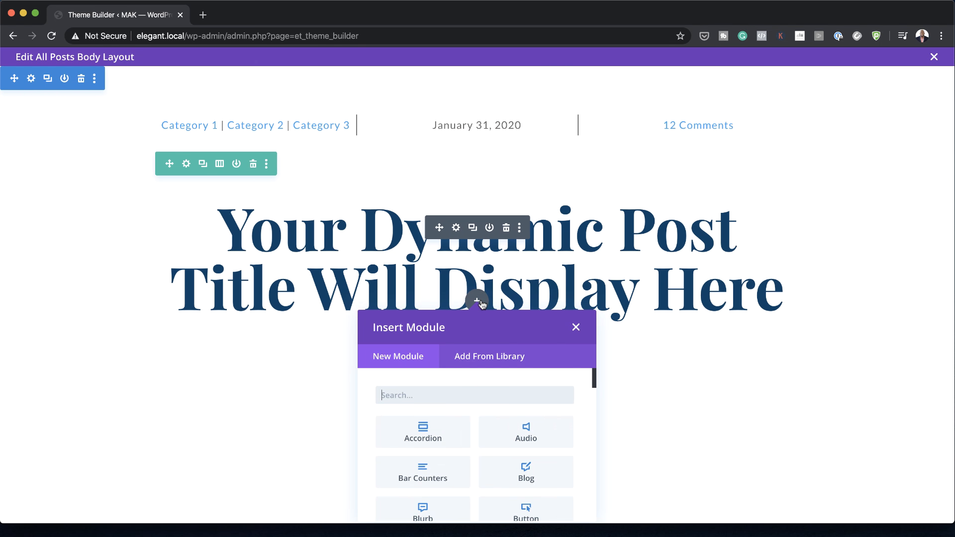
pyautogui.write('text')
pyautogui.click(447, 428)
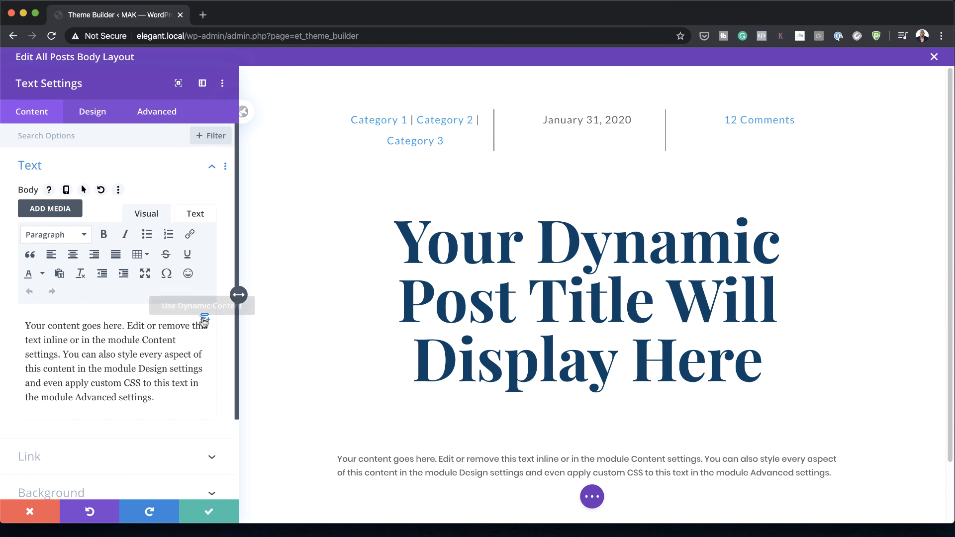
pyautogui.click(205, 319)
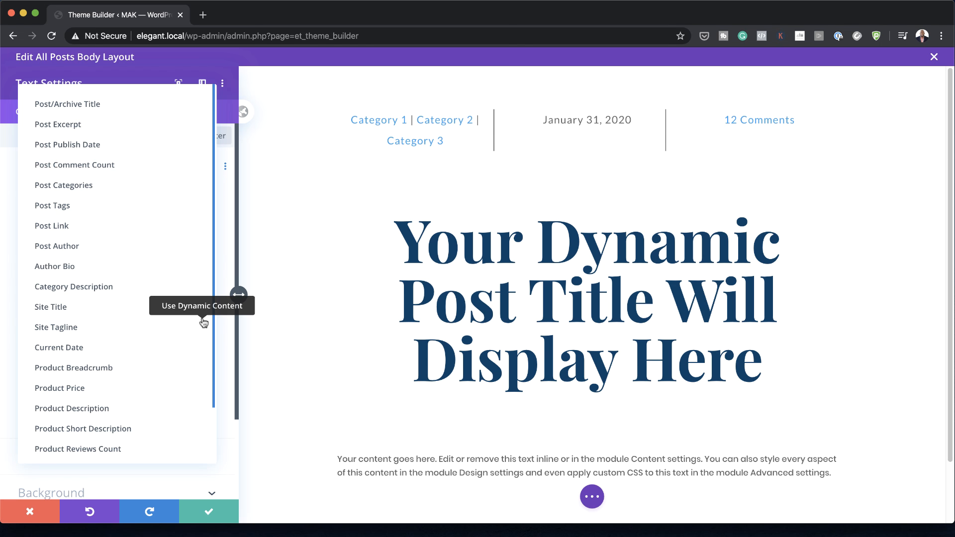
pyautogui.click(122, 124)
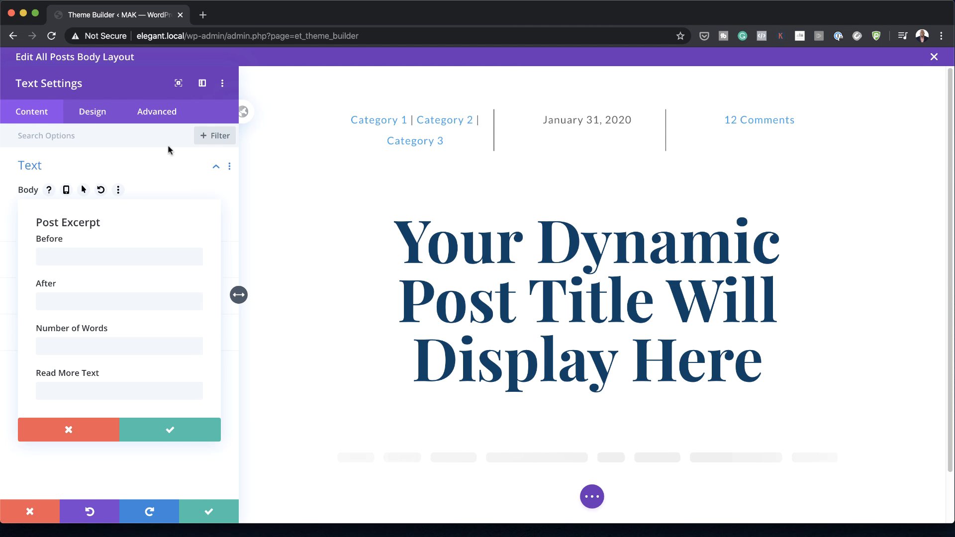
pyautogui.click(170, 430)
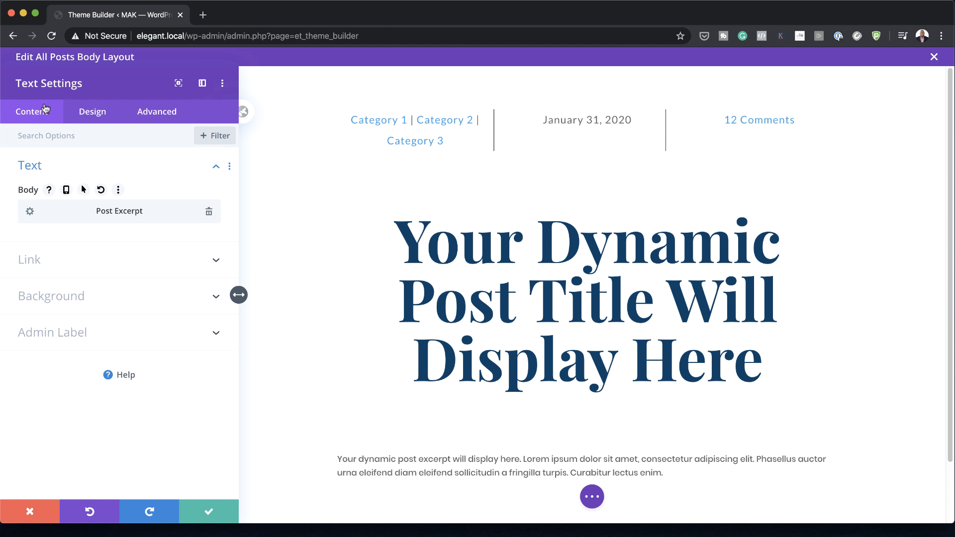
# Step: Set the post excerpt module's text font to Lato
pyautogui.click(89, 113)
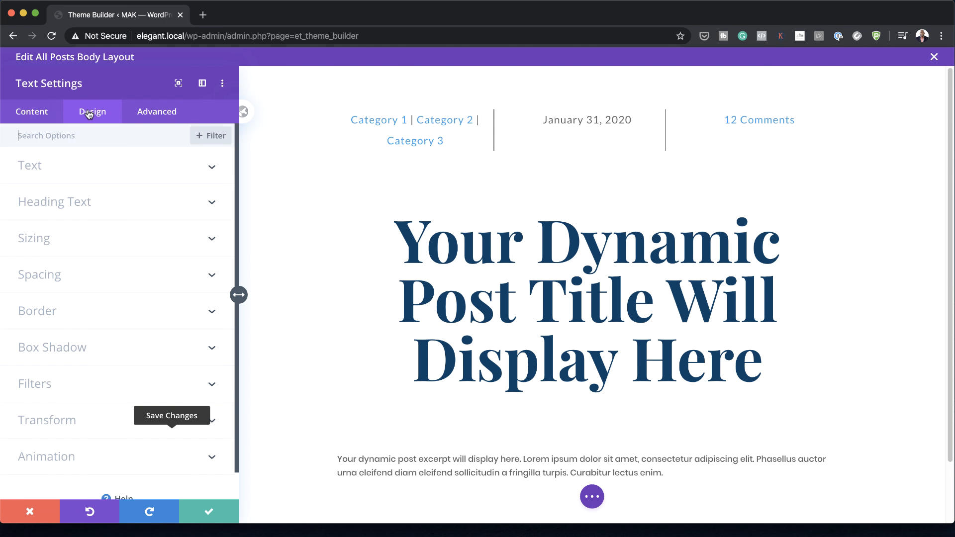
pyautogui.click(66, 174)
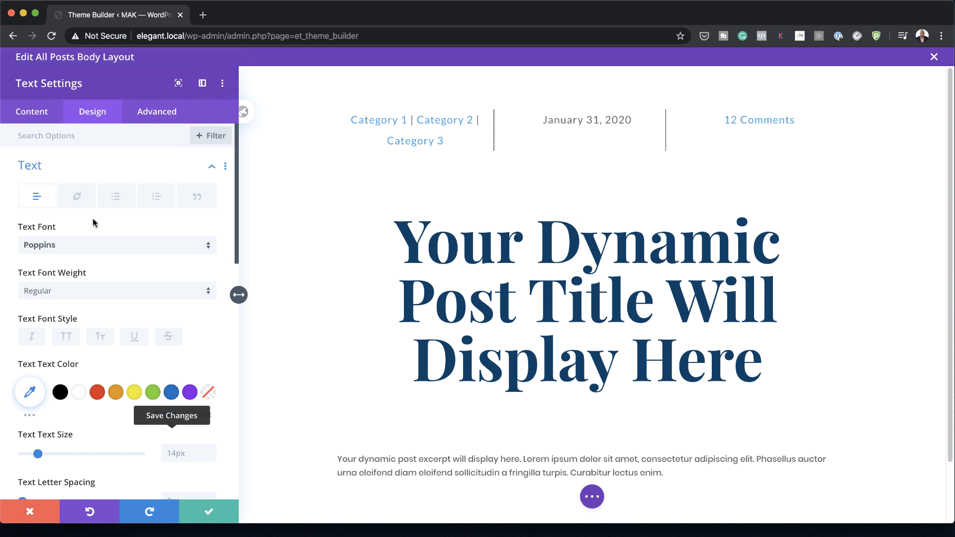
pyautogui.click(72, 246)
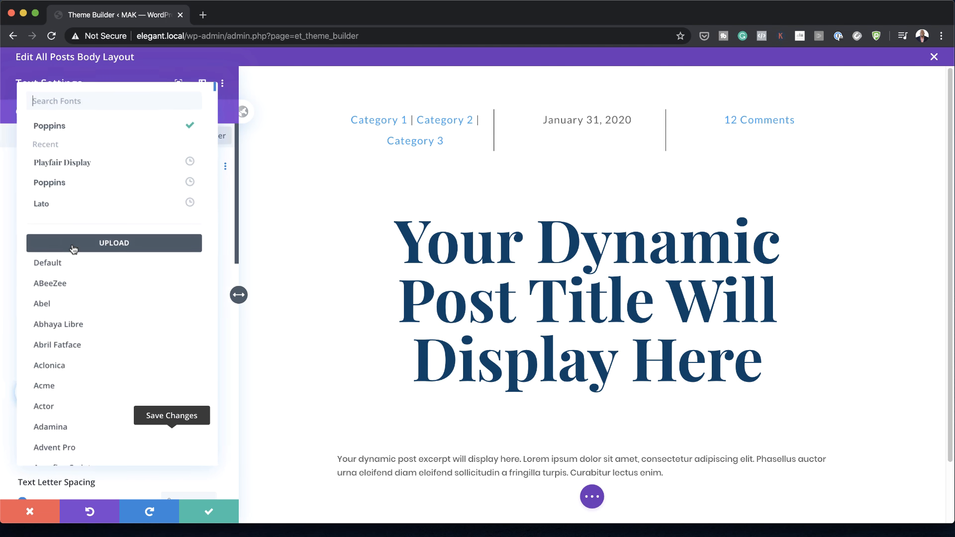
pyautogui.click(83, 208)
# Step: Set the post excerpt's text size to 1.1rem and letter spacing to 1px
pyautogui.scroll(-5, 147, 320)
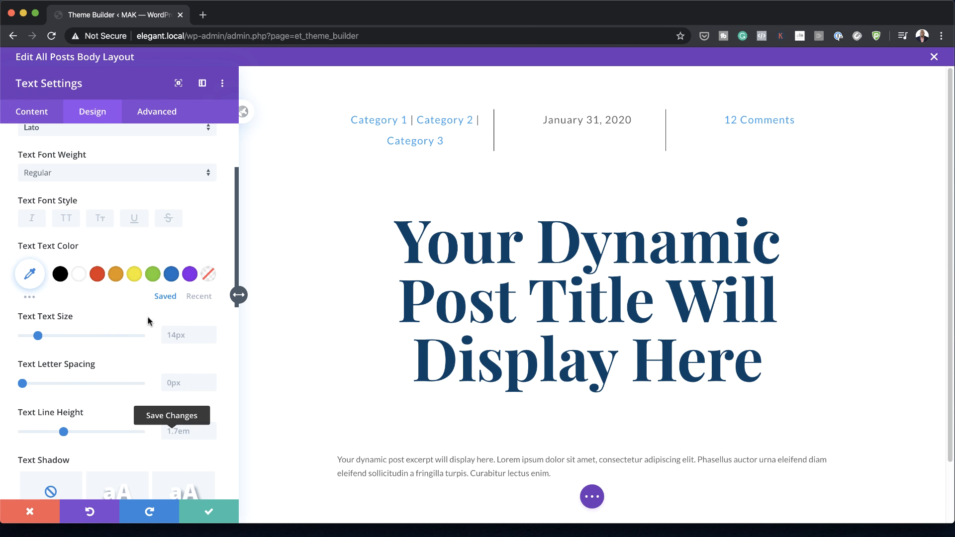
pyautogui.click(183, 337)
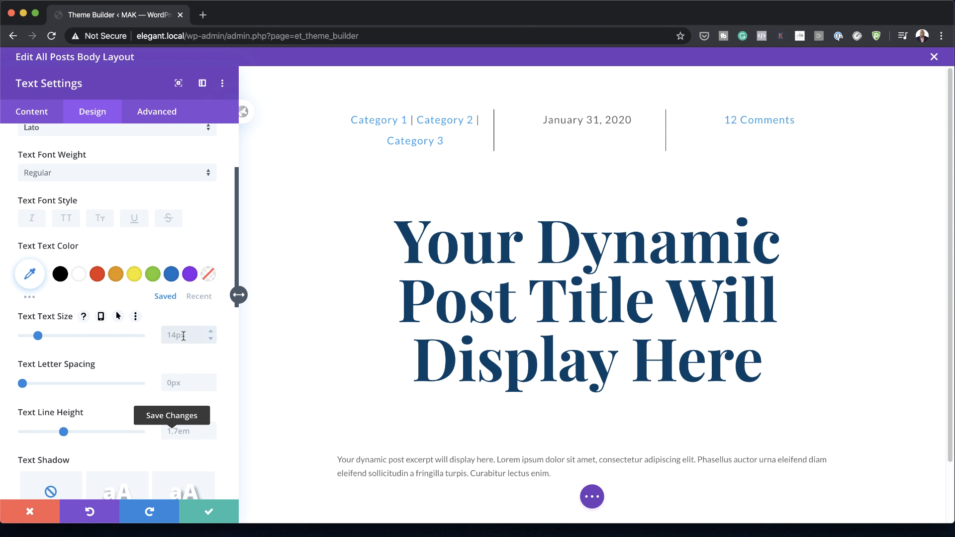
pyautogui.write('1.1rem')
pyautogui.scroll(-1, 183, 360)
pyautogui.click(191, 365)
pyautogui.write('1')
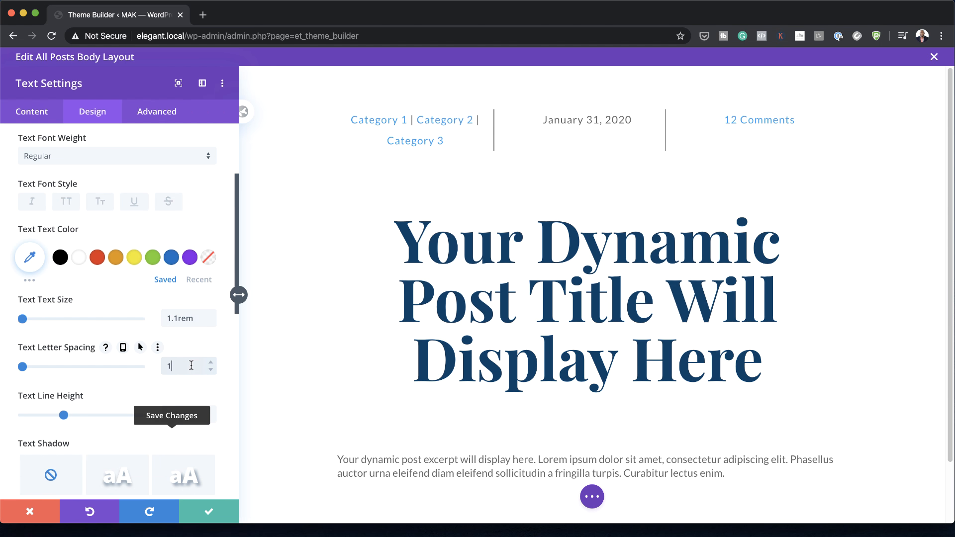
pyautogui.write('px')
# Step: Set the post excerpt's line height to 2em, center its text and save the module settings
pyautogui.scroll(-3, 191, 366)
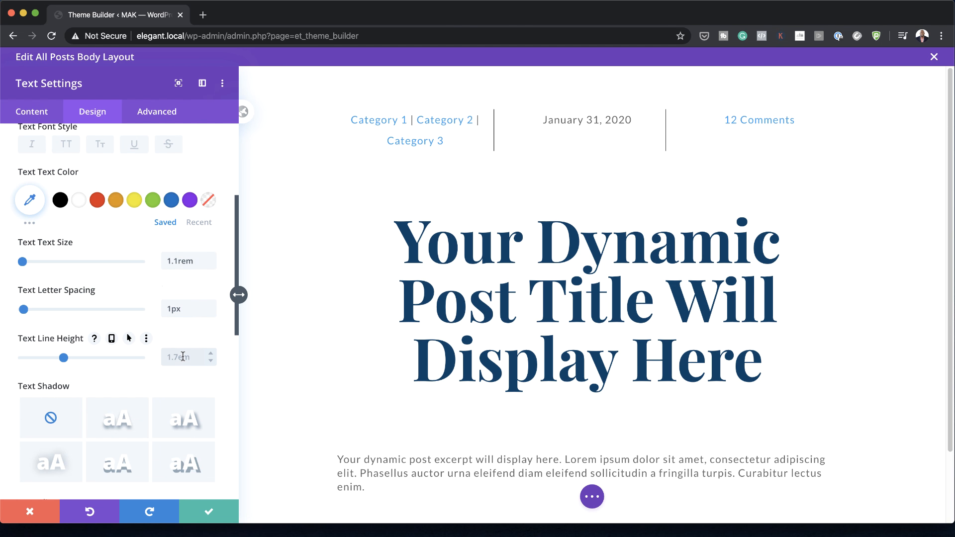
pyautogui.click(183, 356)
pyautogui.write('2em')
pyautogui.scroll(-5, 179, 379)
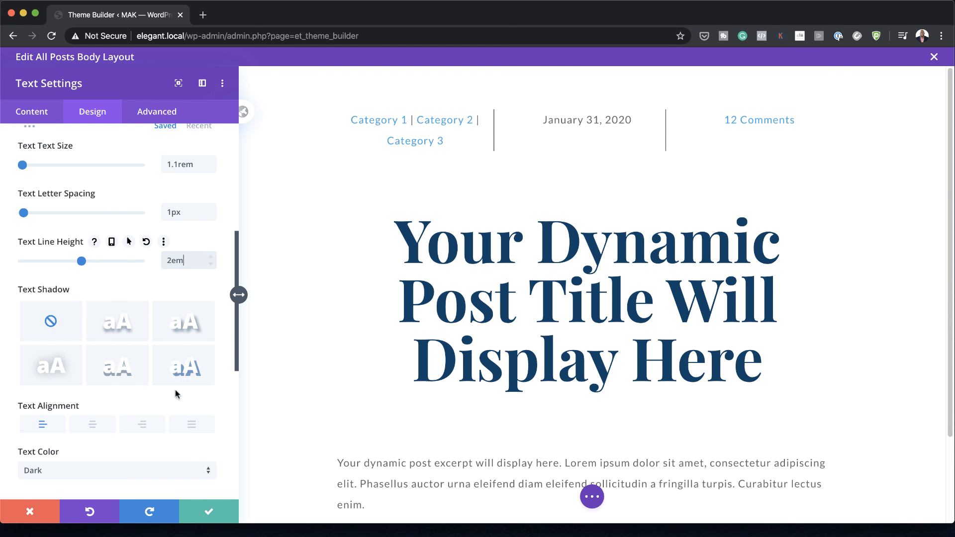
pyautogui.click(92, 424)
pyautogui.scroll(-1, 685, 371)
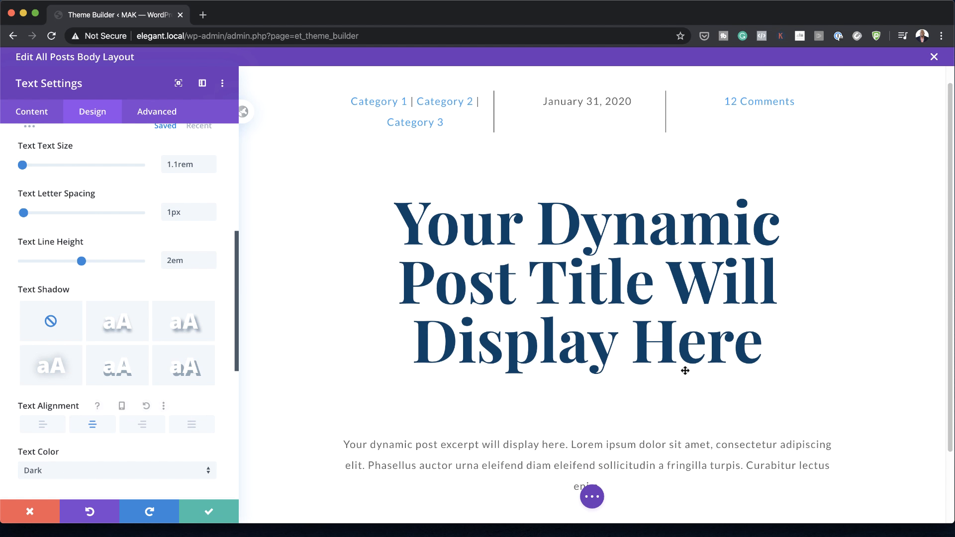
pyautogui.click(208, 509)
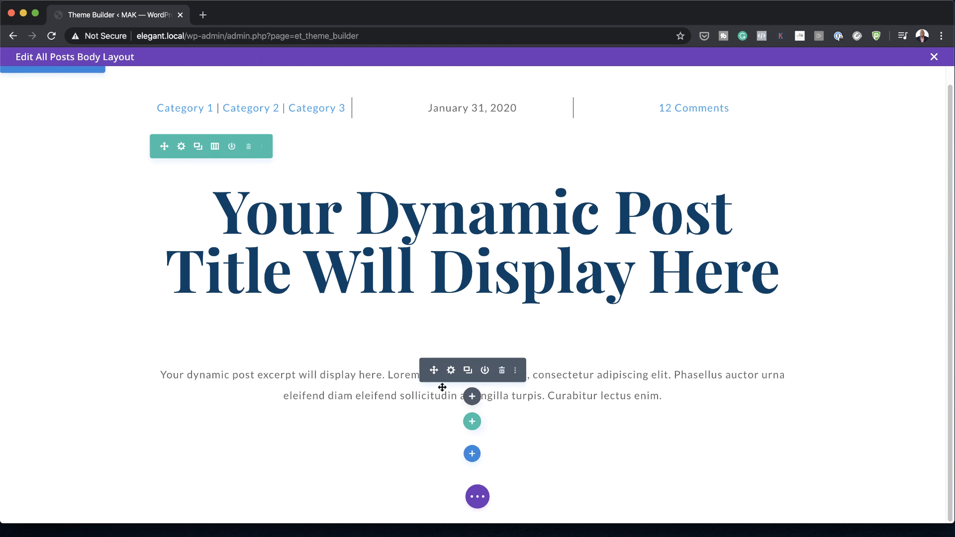
# Step: Insert a row with two equal columns below the post excerpt row, without adding a module yet
pyautogui.click(472, 423)
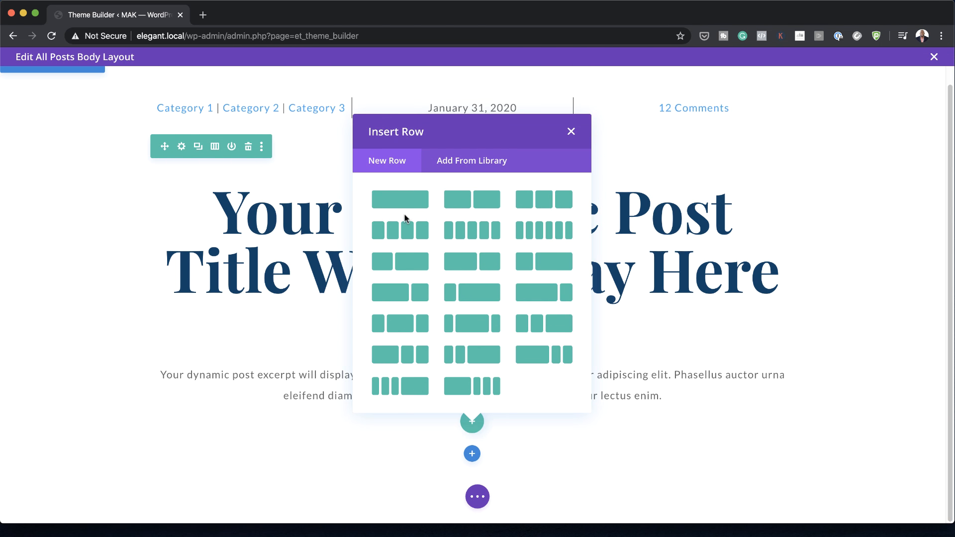
pyautogui.click(482, 200)
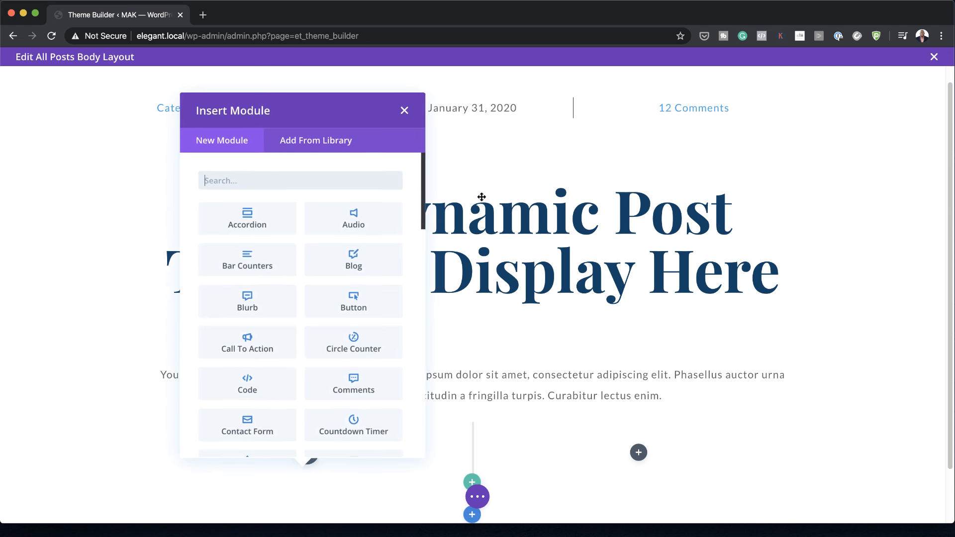
pyautogui.click(402, 111)
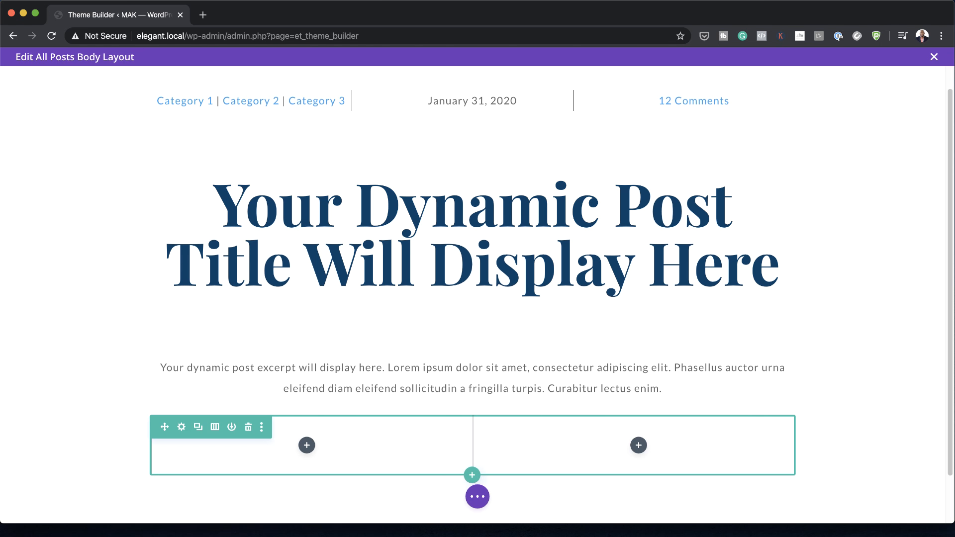
# Step: Add the custom CSS "display: flex;" to the new two-column row's main element and save the row settings
pyautogui.scroll(-2, 586, 369)
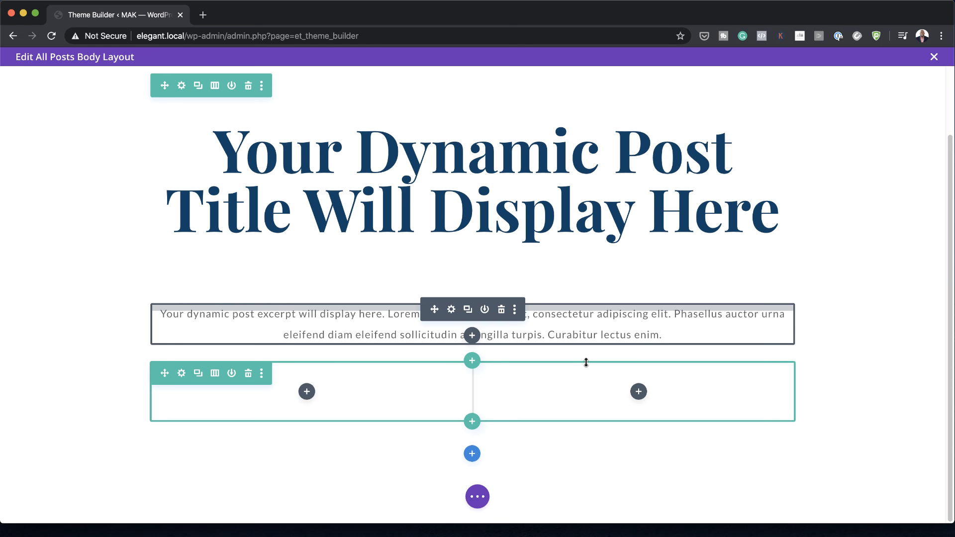
pyautogui.click(182, 374)
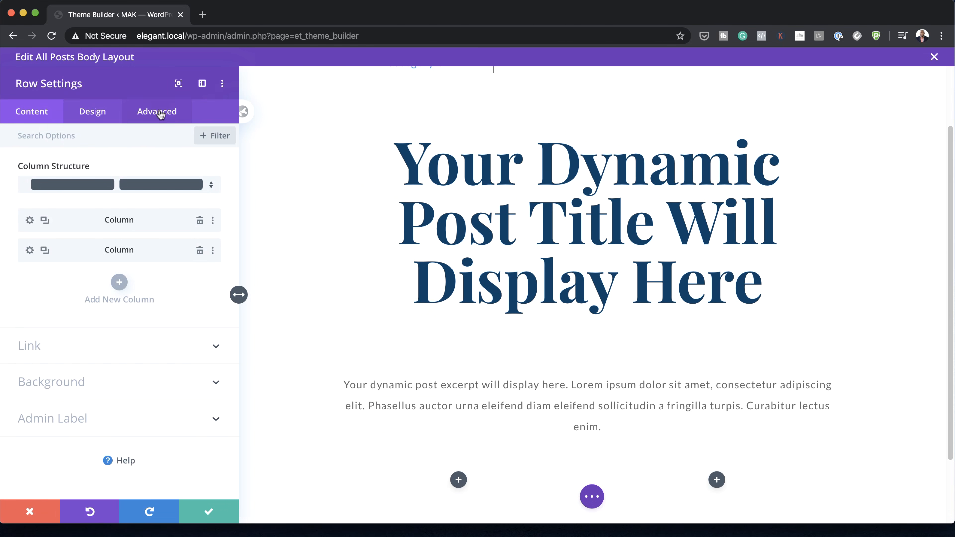
pyautogui.click(160, 116)
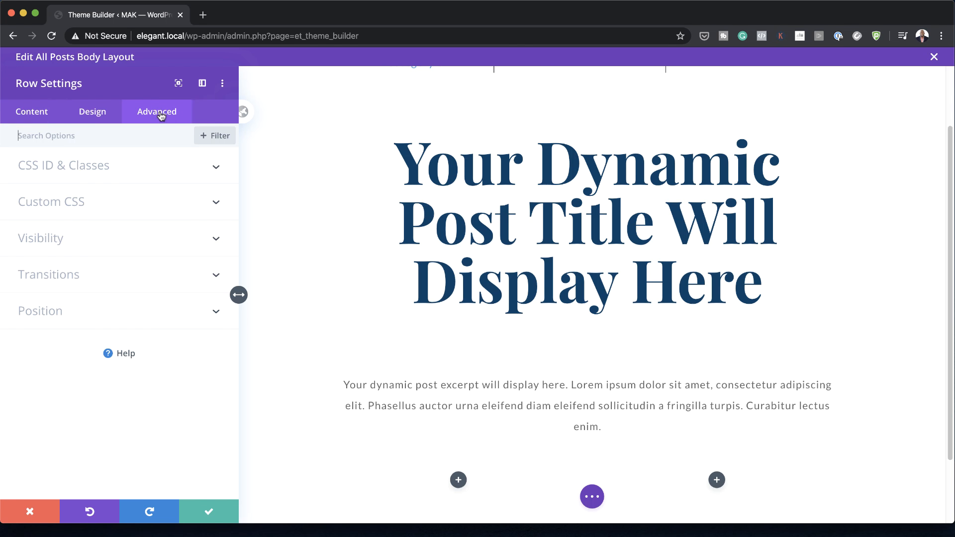
pyautogui.click(75, 206)
pyautogui.click(60, 288)
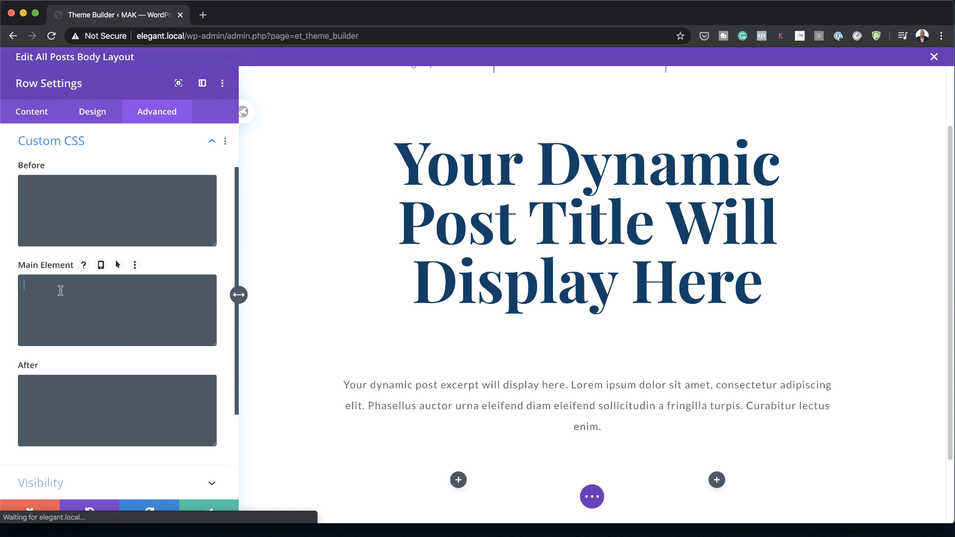
pyautogui.write('display: flex;')
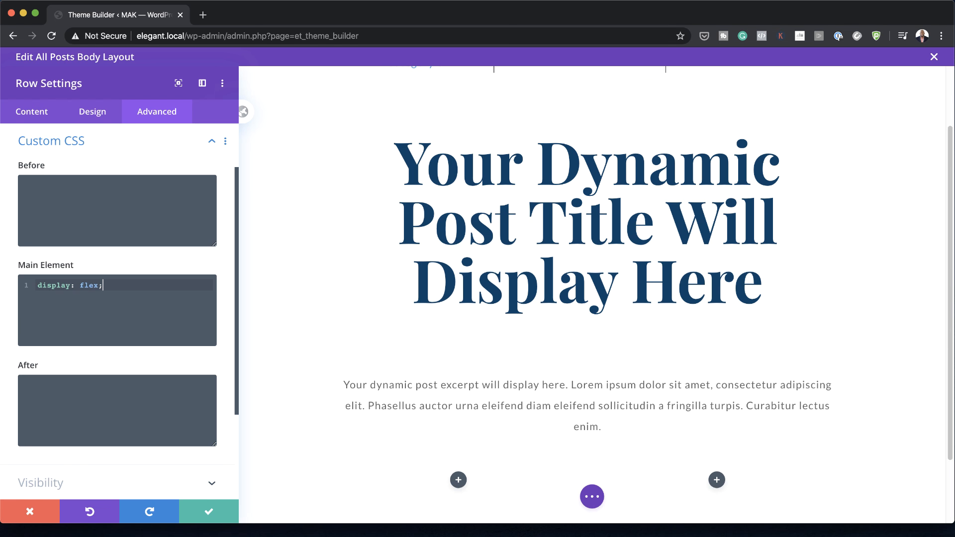
pyautogui.click(212, 514)
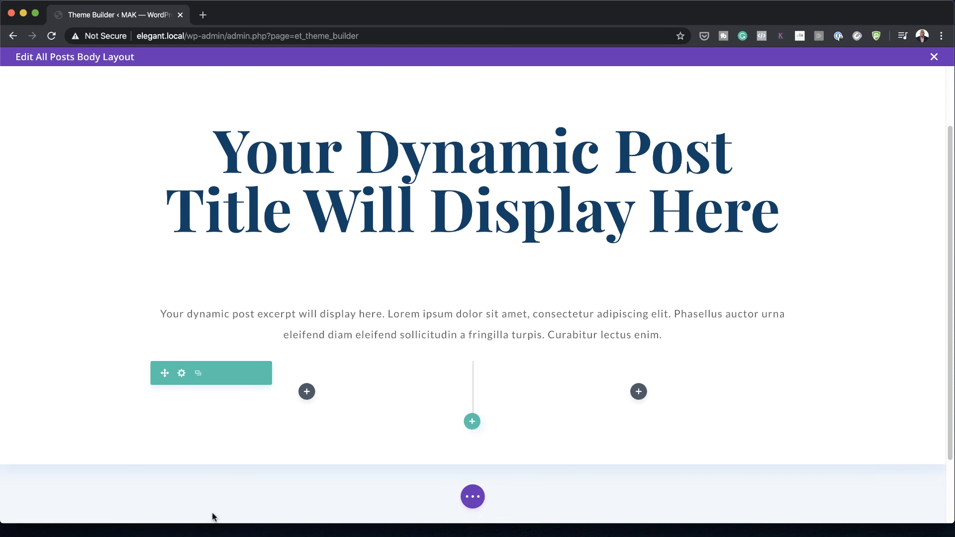
# Step: Add an Image module to the row's first column and replace its placeholder with the dynamic Author Profile Picture
pyautogui.click(307, 392)
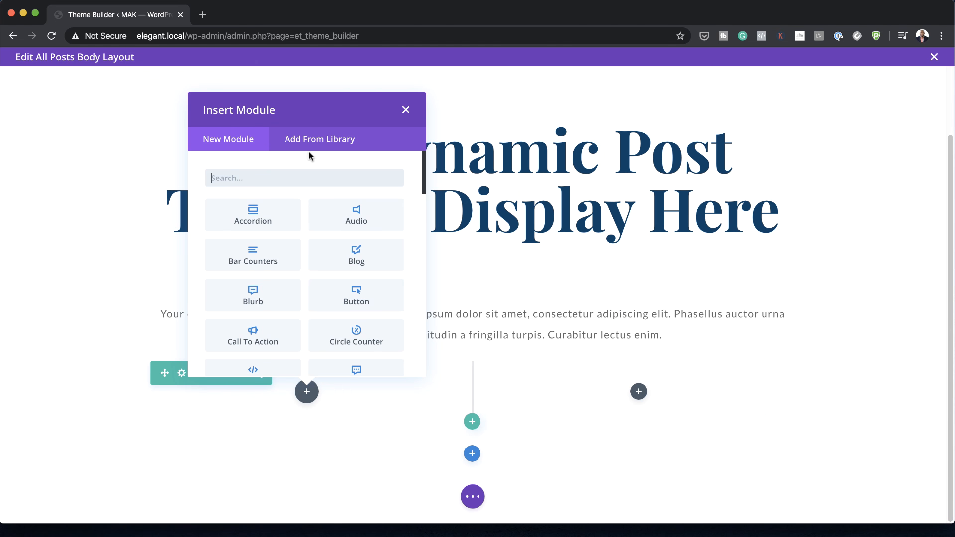
pyautogui.write('im')
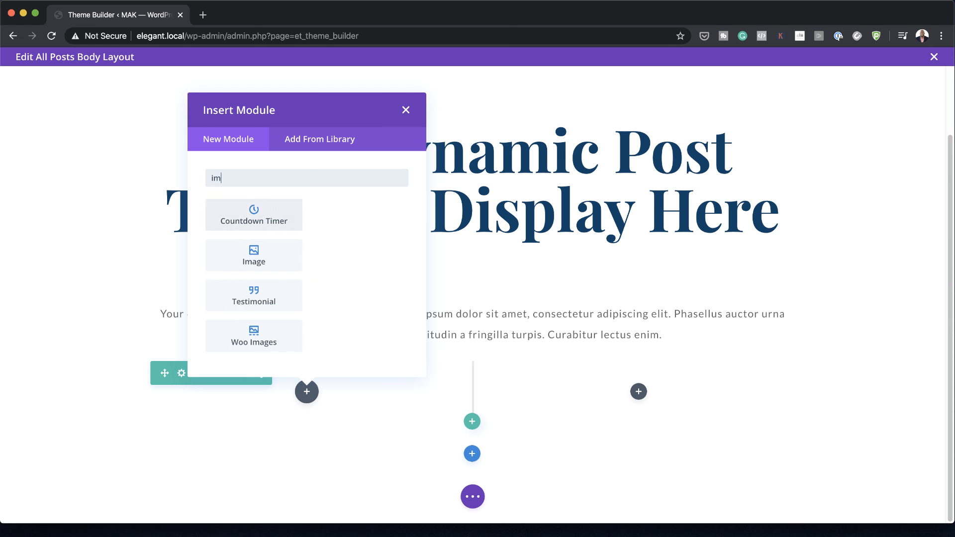
pyautogui.click(253, 233)
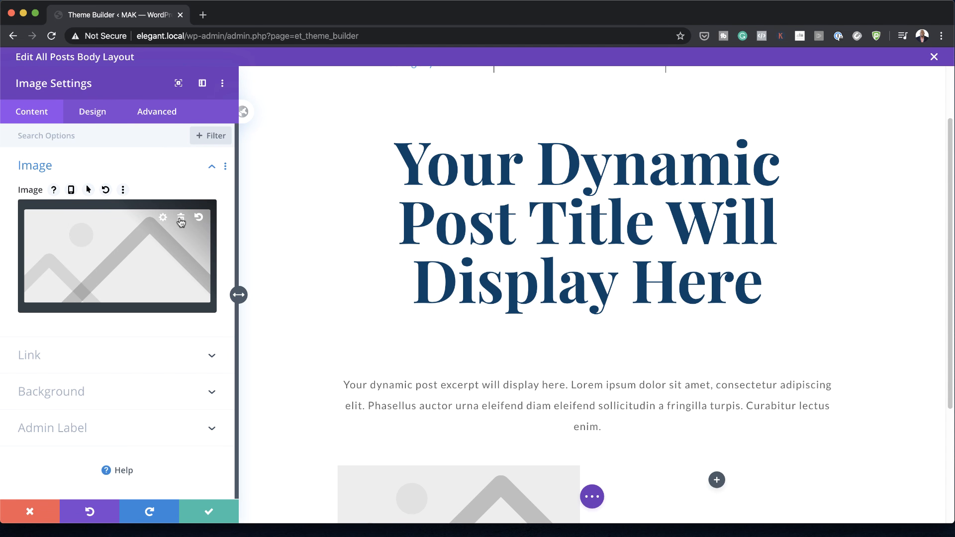
pyautogui.click(181, 219)
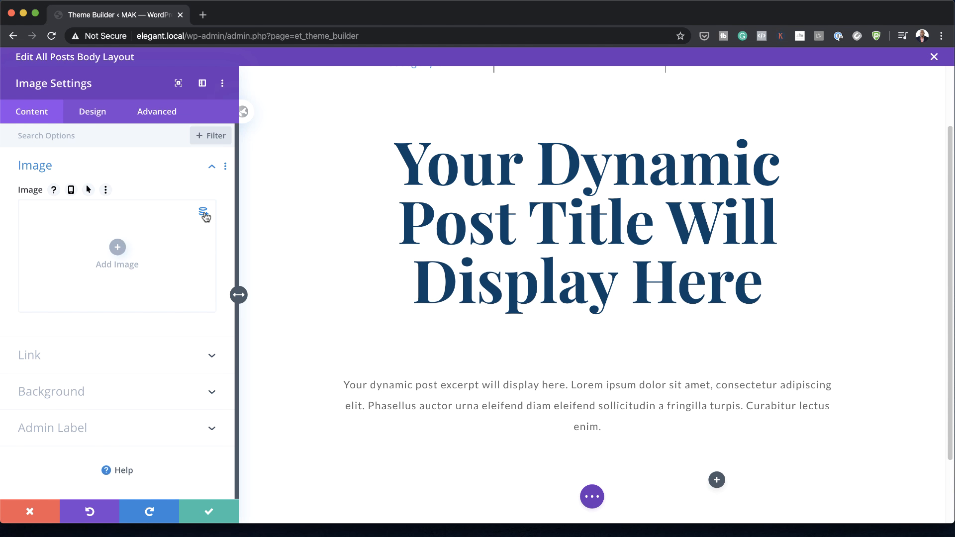
pyautogui.click(204, 214)
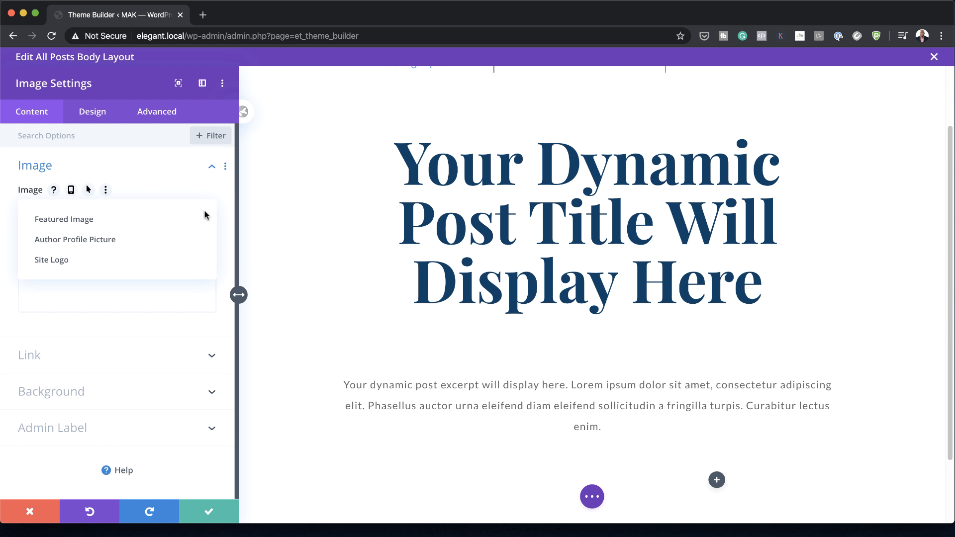
pyautogui.click(173, 240)
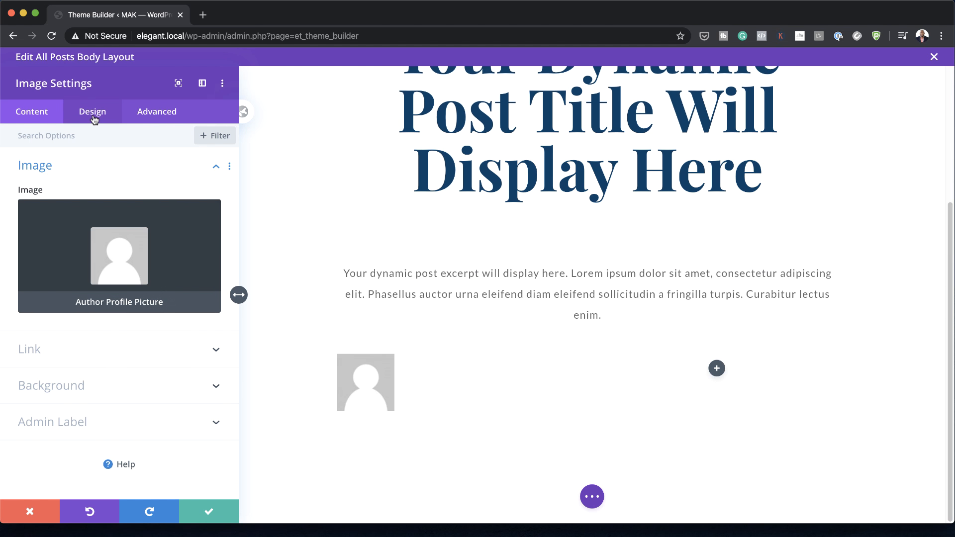
# Step: Align the author profile picture to the right and set its width to 50px
pyautogui.click(94, 113)
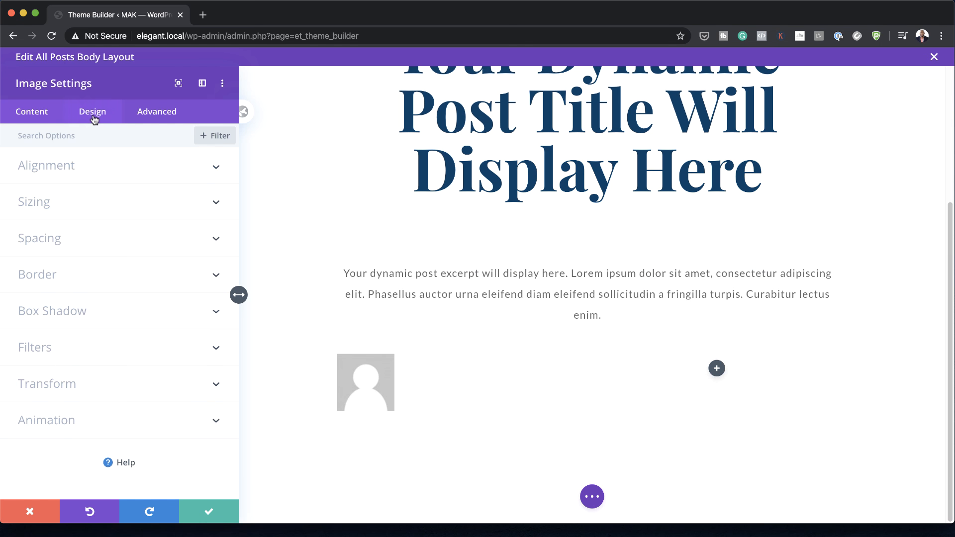
pyautogui.click(72, 173)
pyautogui.click(191, 214)
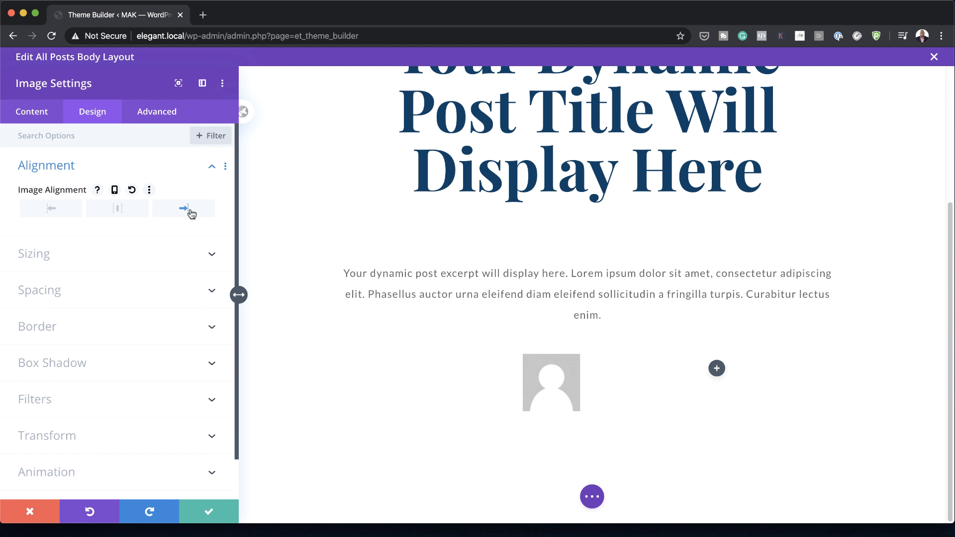
pyautogui.click(123, 263)
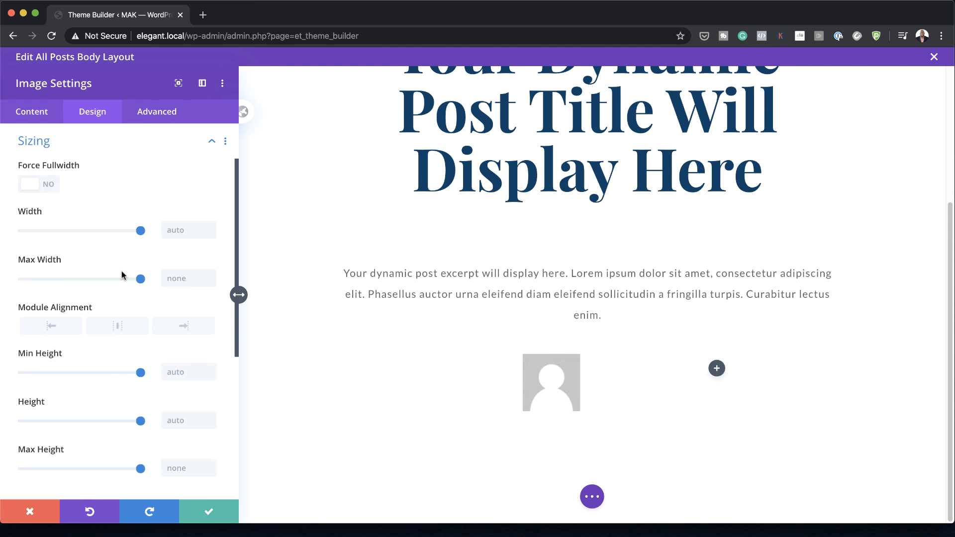
pyautogui.click(179, 231)
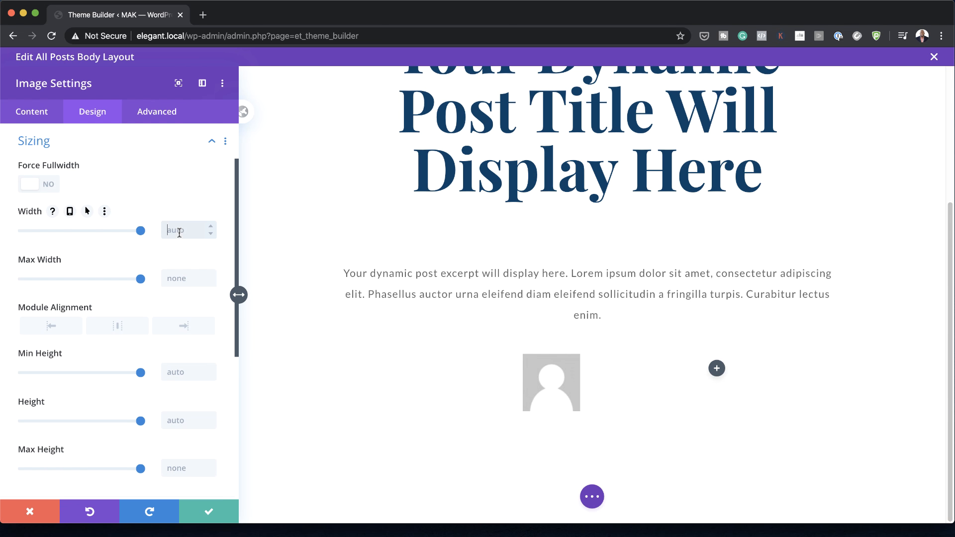
pyautogui.write('50px')
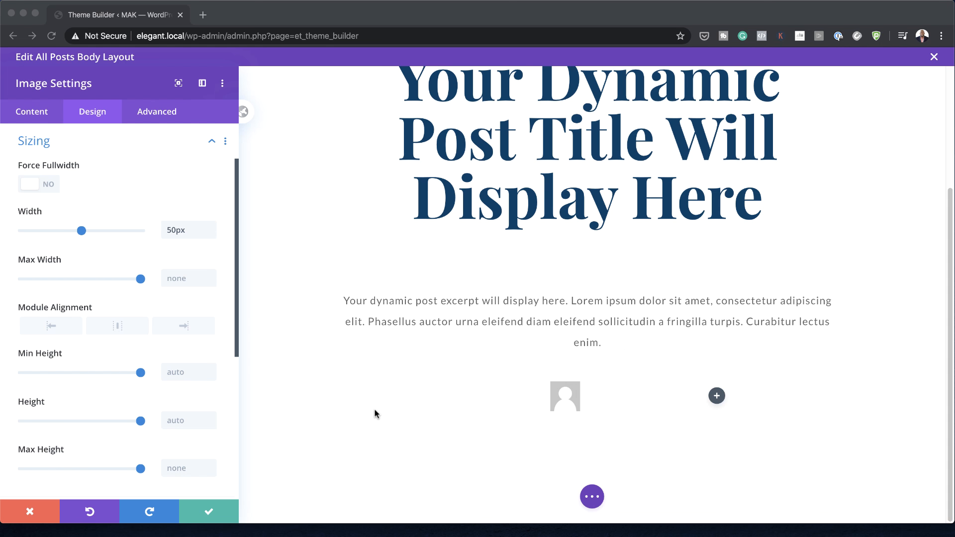
# Step: Round all four corners of the author profile picture to 100px and save the module settings
pyautogui.scroll(-5, 174, 356)
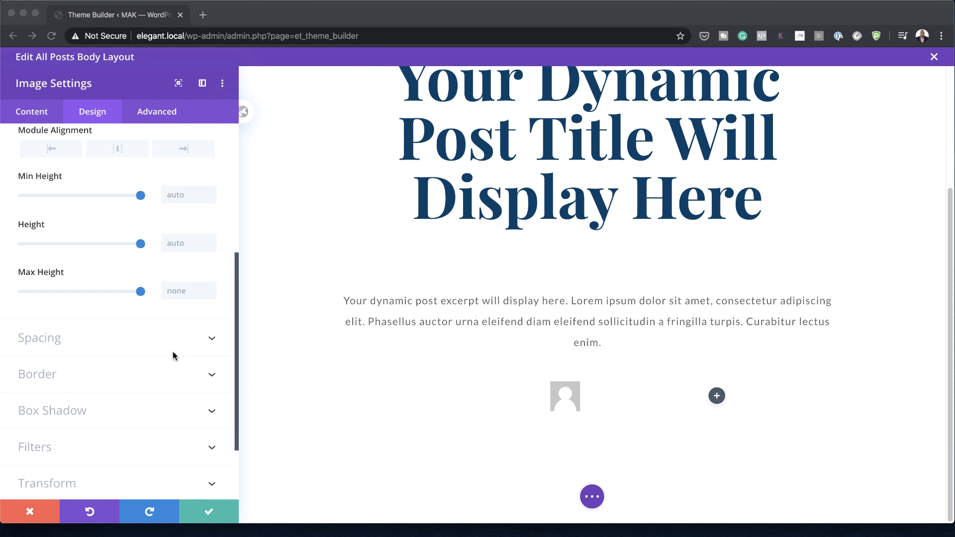
pyautogui.scroll(-1, 172, 351)
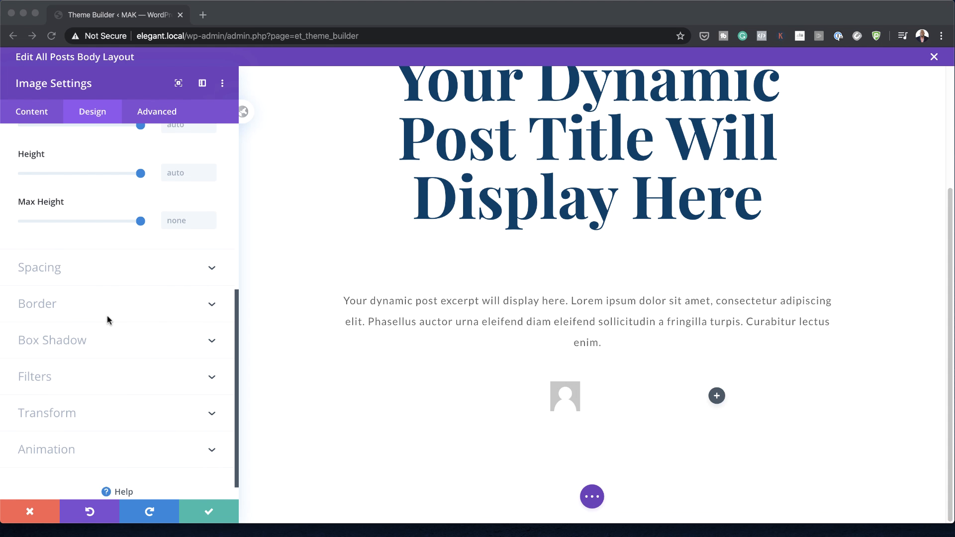
pyautogui.click(75, 309)
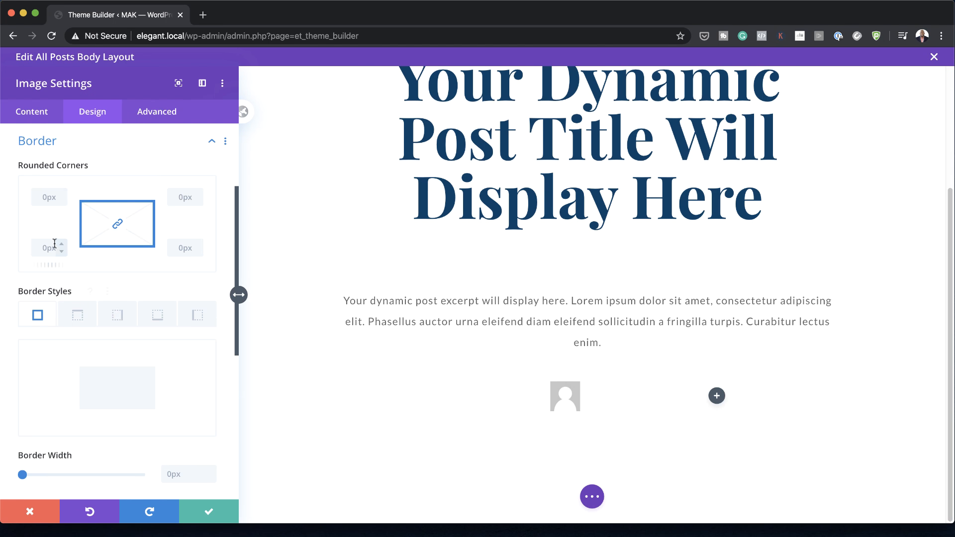
pyautogui.click(47, 198)
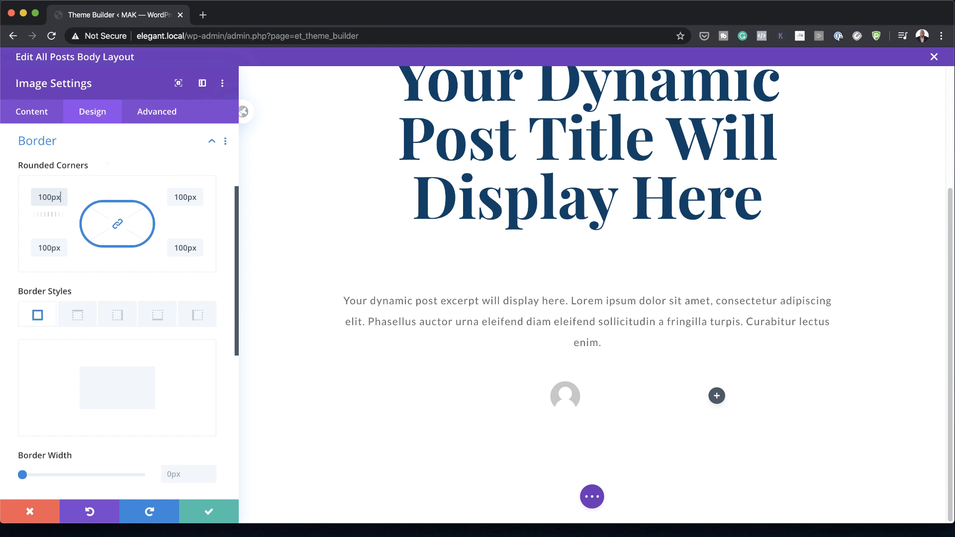
pyautogui.click(209, 511)
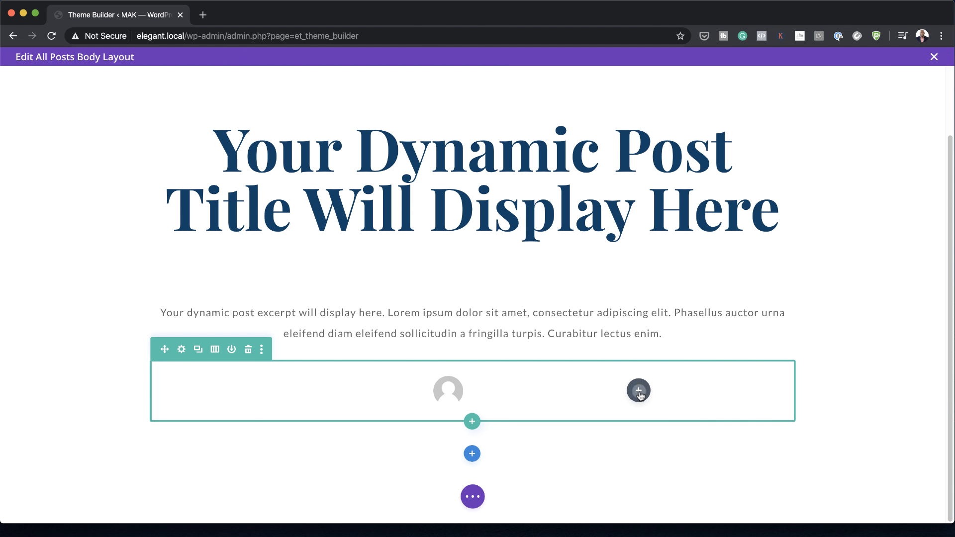
# Step: Add a Text module to the row's second column with Post Author as its dynamic body content, keeping the default author options
pyautogui.click(639, 391)
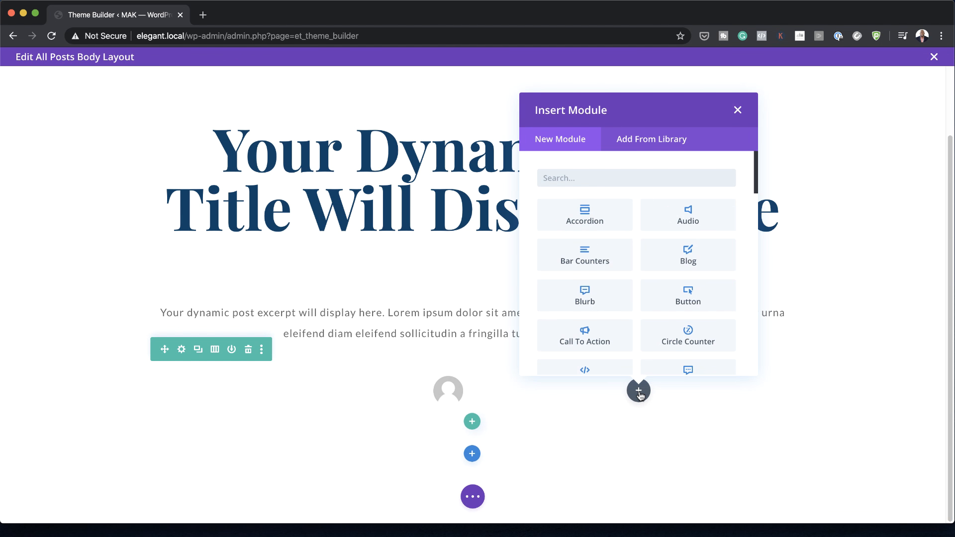
pyautogui.write('text')
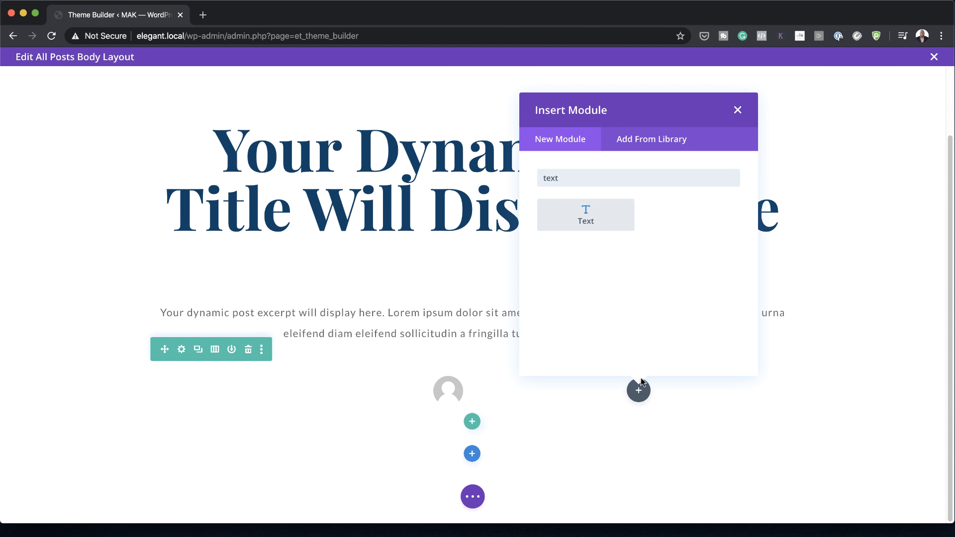
pyautogui.click(597, 219)
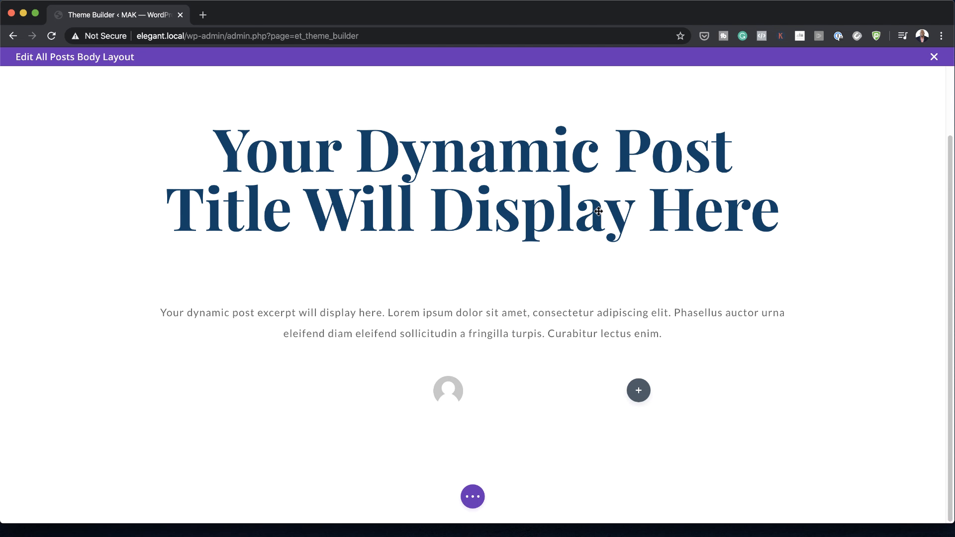
pyautogui.click(209, 323)
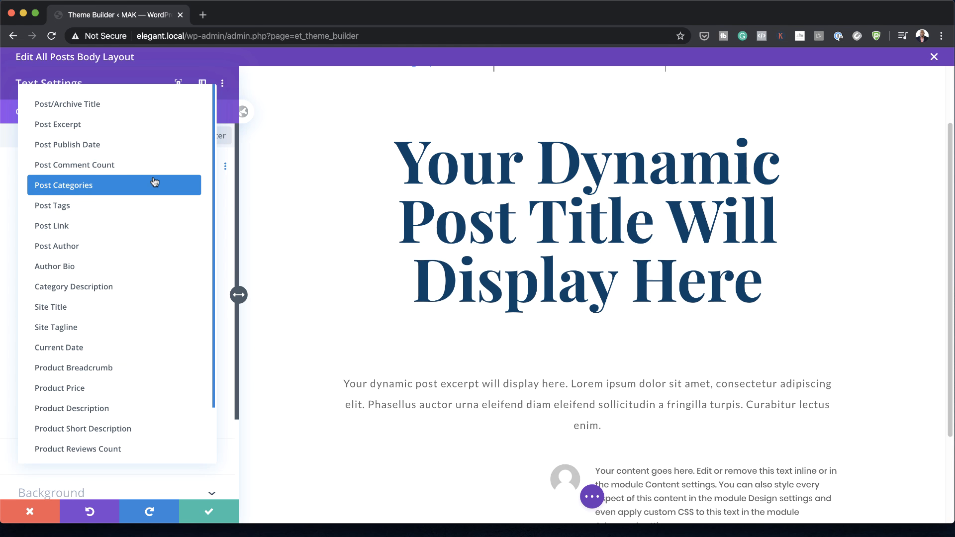
pyautogui.click(140, 246)
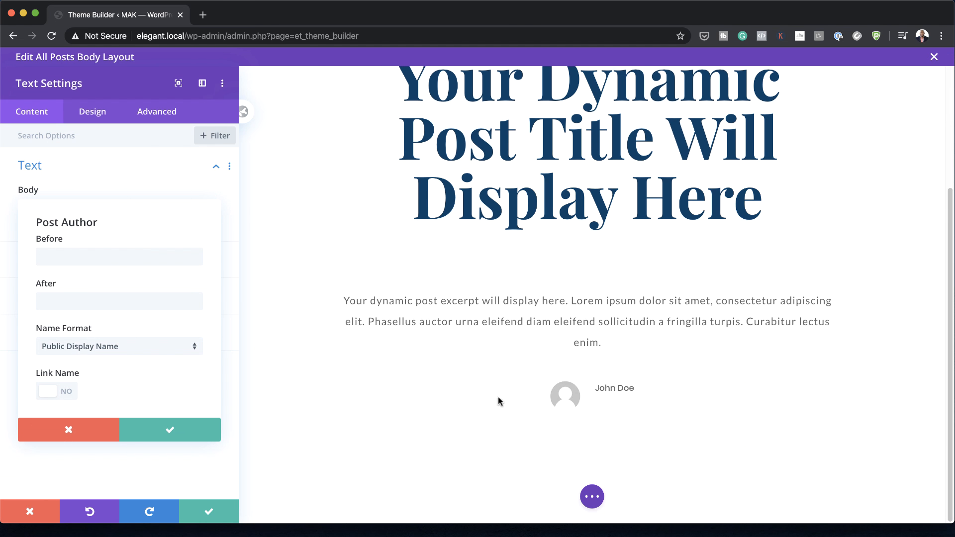
pyautogui.click(170, 432)
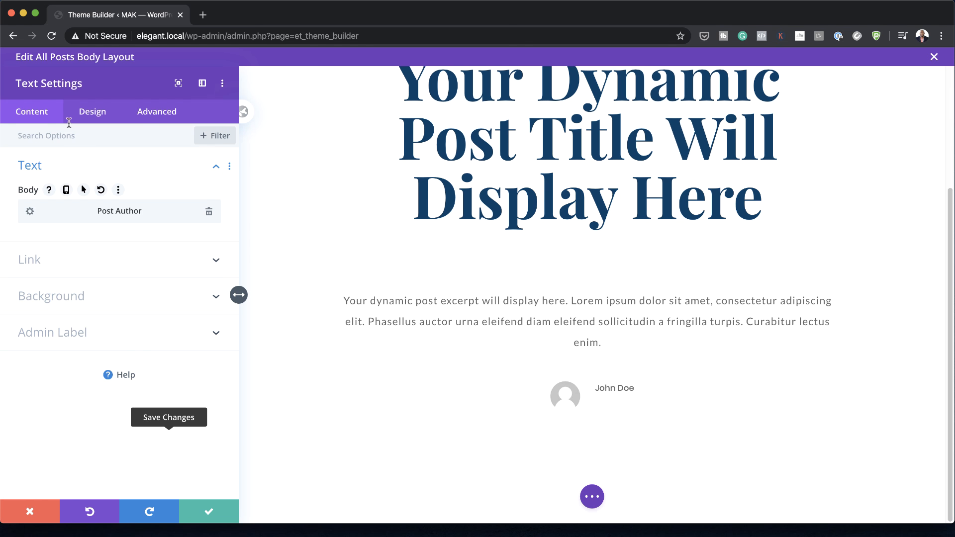
# Step: Set the post author module's text font to Lato and its text size to 1.1rem
pyautogui.click(92, 118)
pyautogui.click(81, 167)
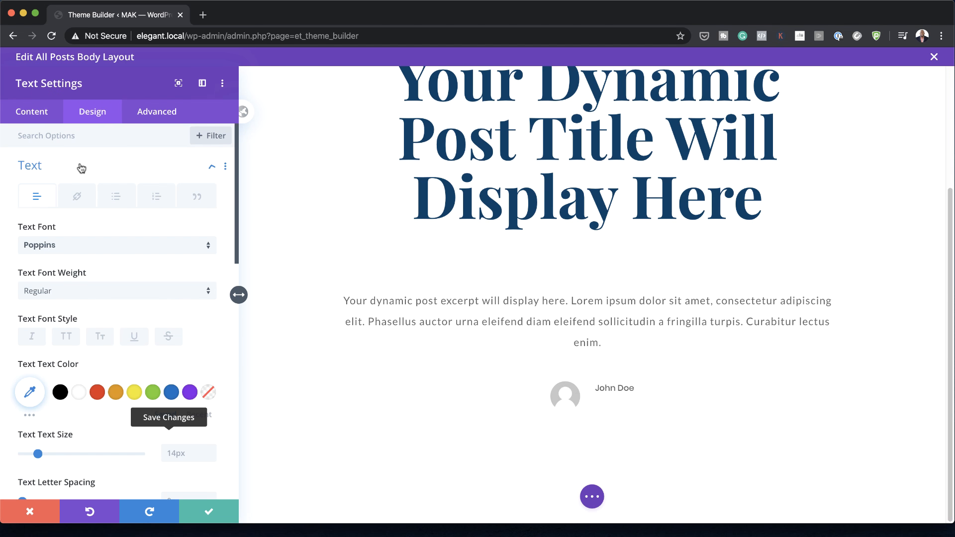
pyautogui.click(78, 245)
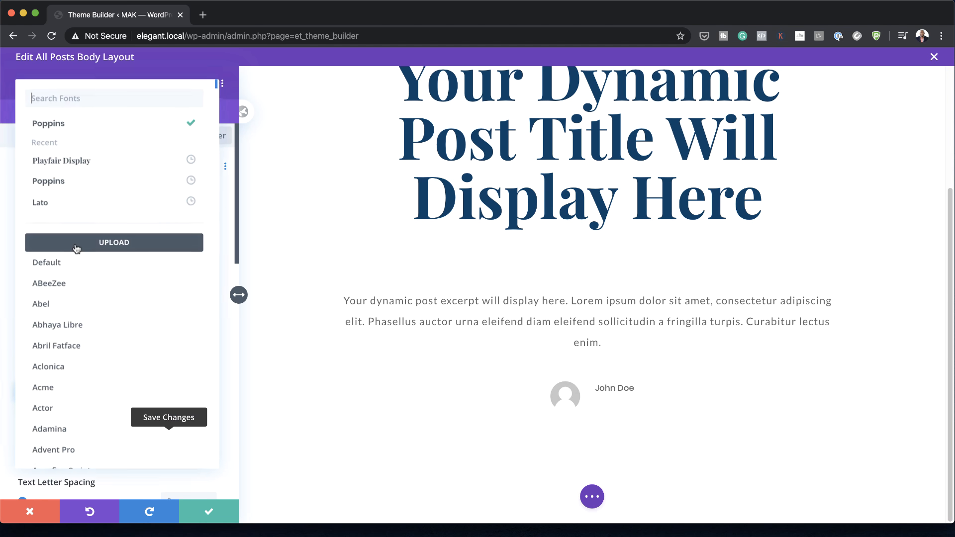
pyautogui.click(82, 204)
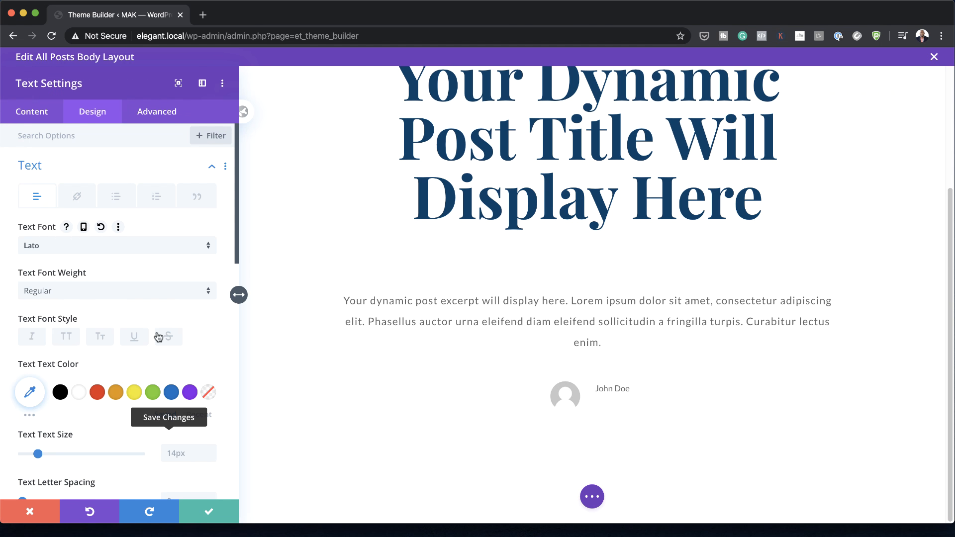
pyautogui.scroll(-3, 172, 336)
pyautogui.click(176, 345)
pyautogui.write('1.1rem')
pyautogui.scroll(-4, 179, 348)
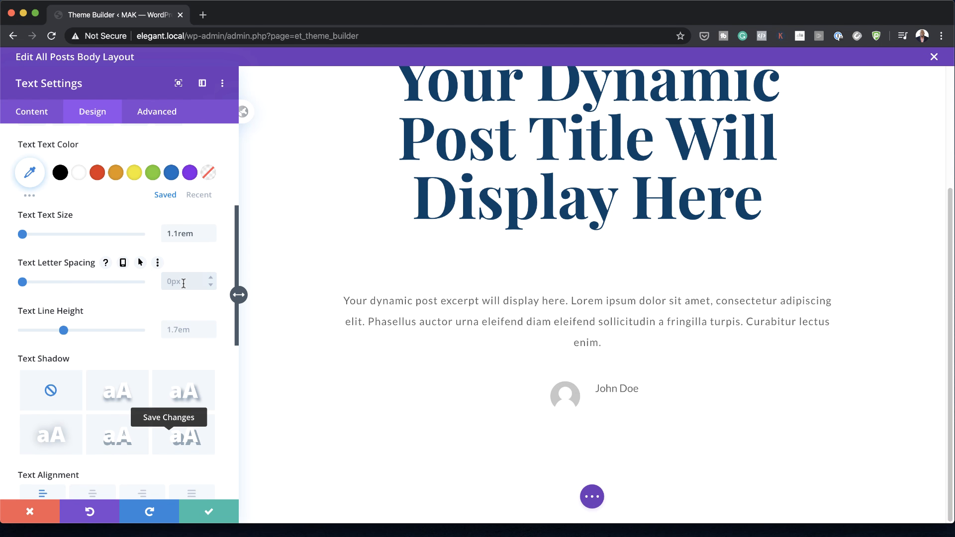
# Step: Set the post author text's letter spacing to 1px and save the module settings
pyautogui.write('1px')
pyautogui.scroll(-10, 73, 340)
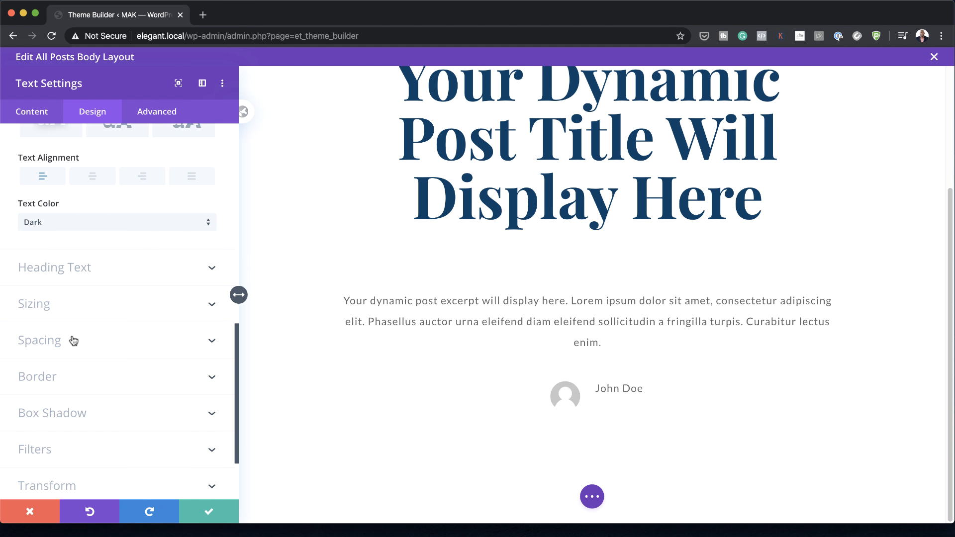
pyautogui.click(72, 341)
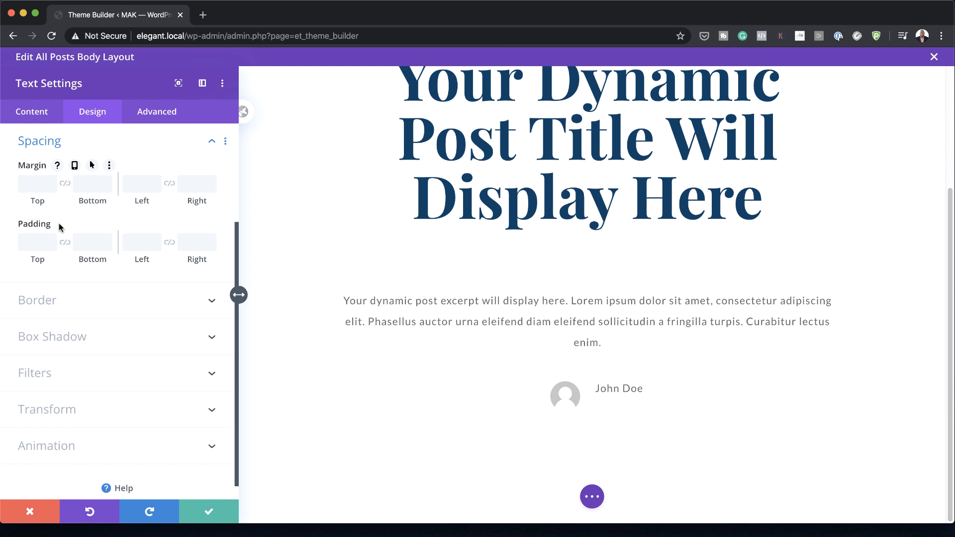
pyautogui.click(209, 511)
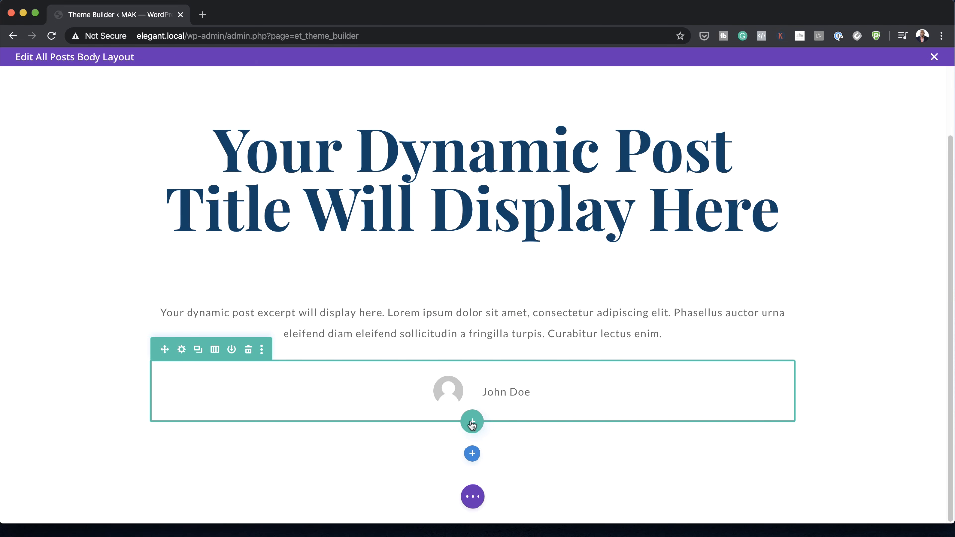
# Step: Add a single-column row below the author row with a Text module and clear the module's placeholder body text
pyautogui.click(472, 422)
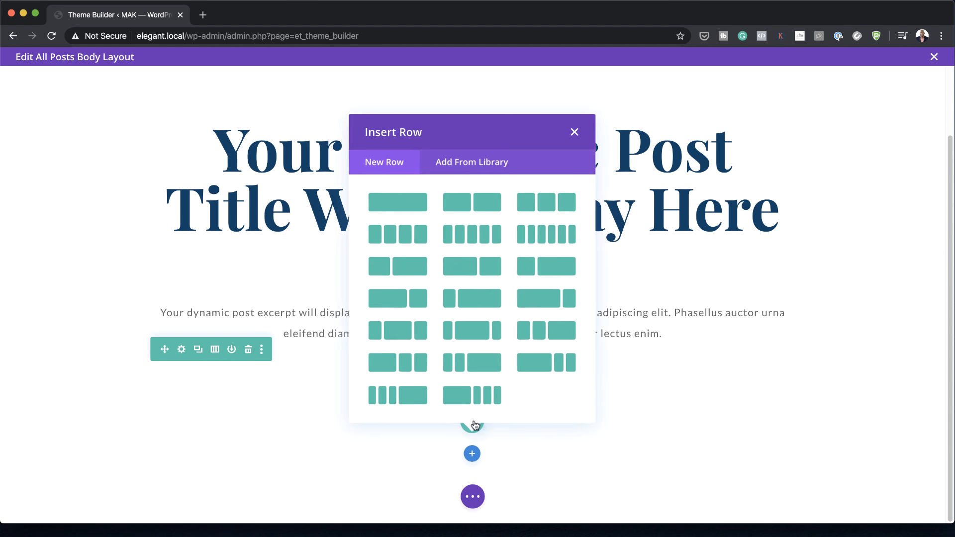
pyautogui.click(415, 199)
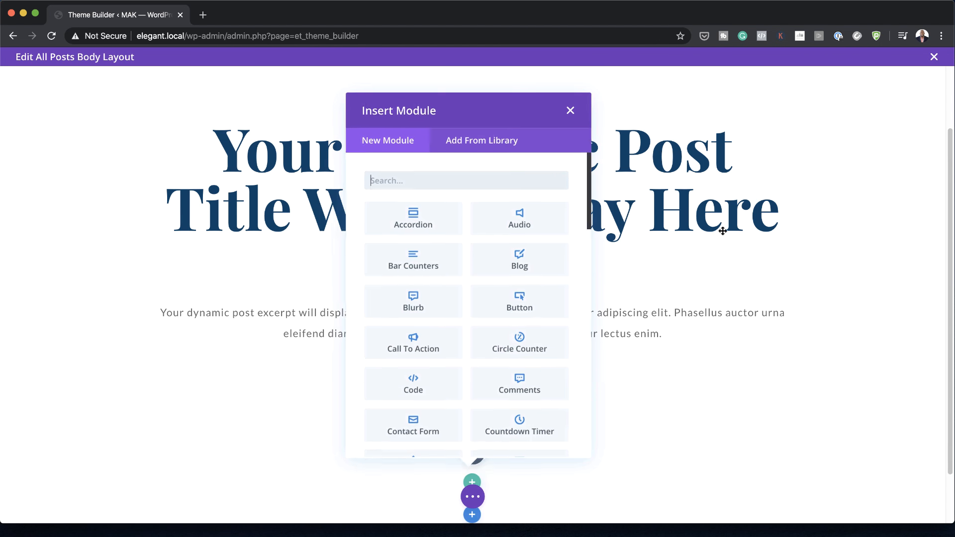
pyautogui.write('text')
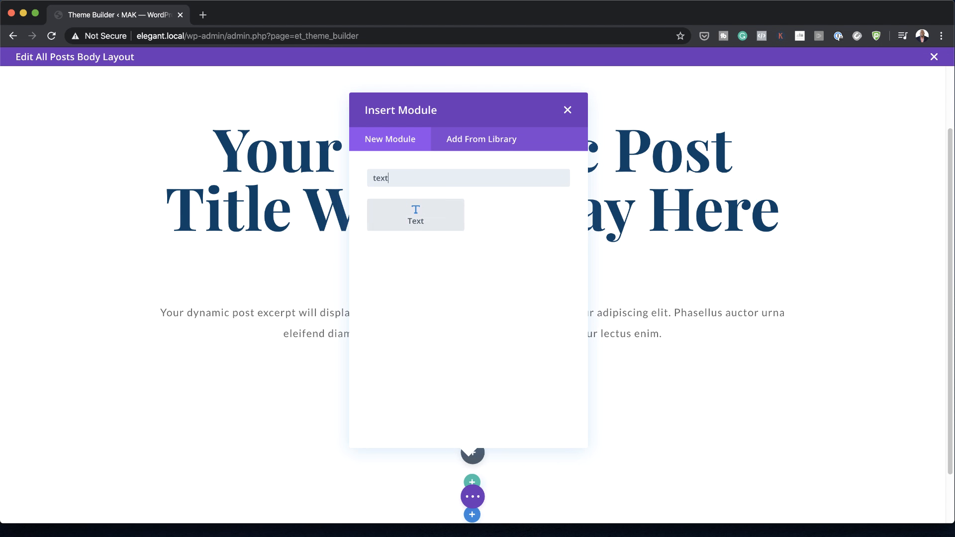
pyautogui.click(432, 204)
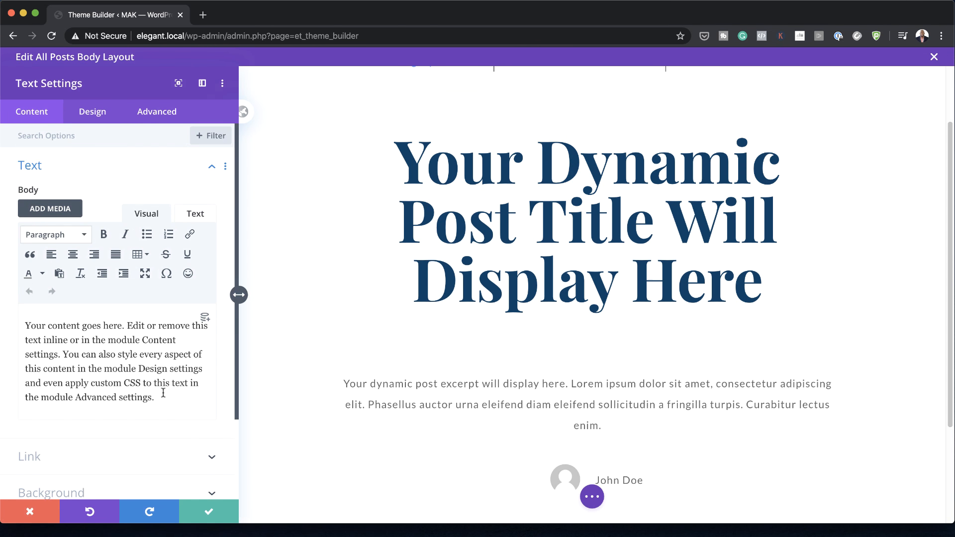
pyautogui.moveTo(161, 397); pyautogui.dragTo(23, 315)
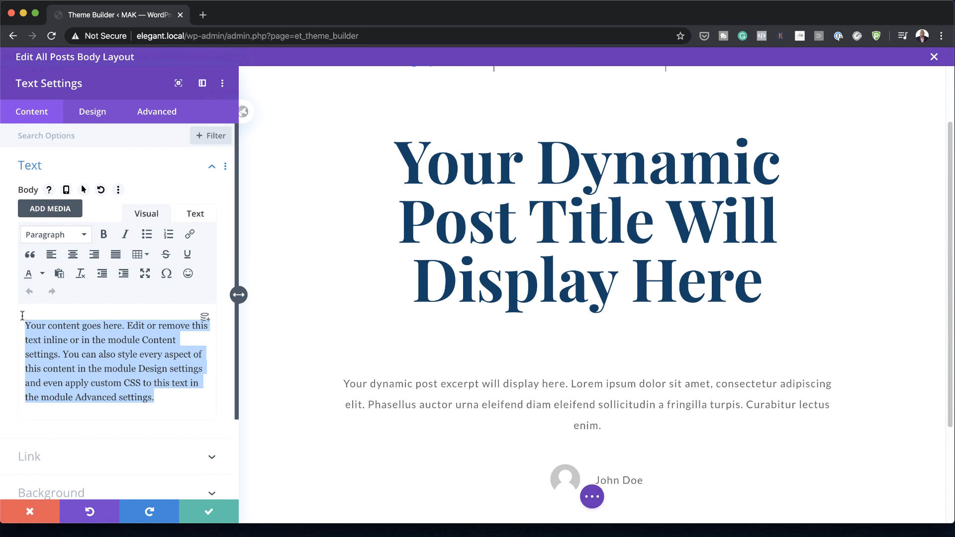
pyautogui.press('BackSpace')
# Step: Set the empty Text module's background image to the dynamic Featured Image
pyautogui.click(62, 427)
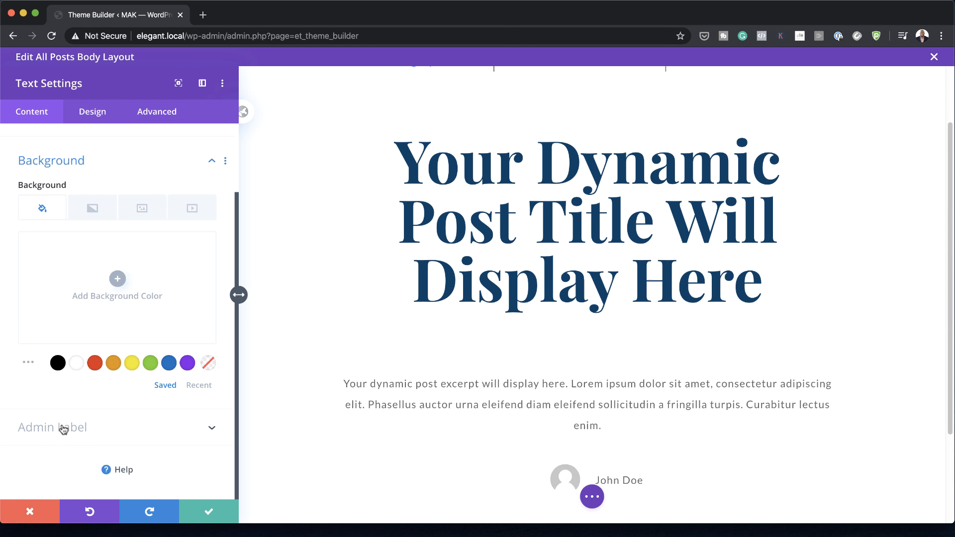
pyautogui.click(142, 211)
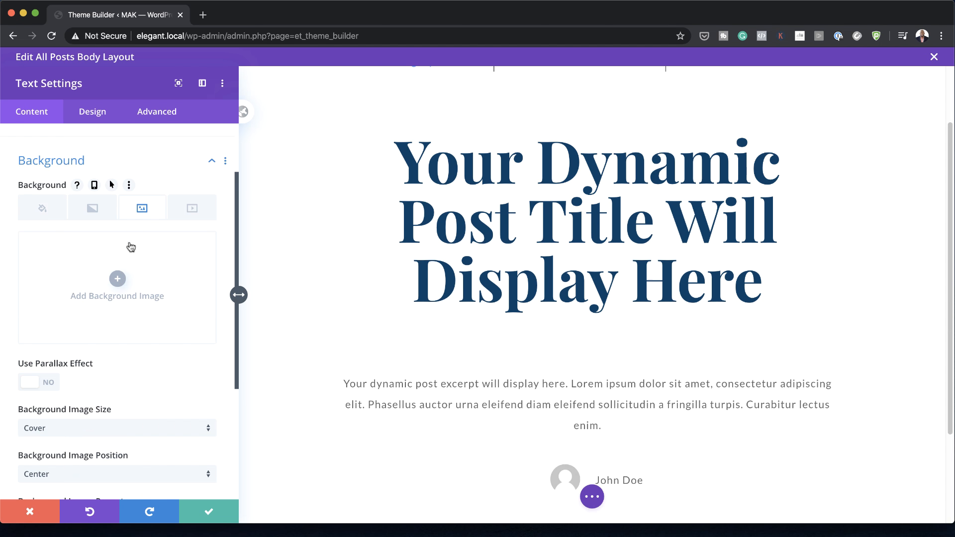
pyautogui.moveTo(205, 248)
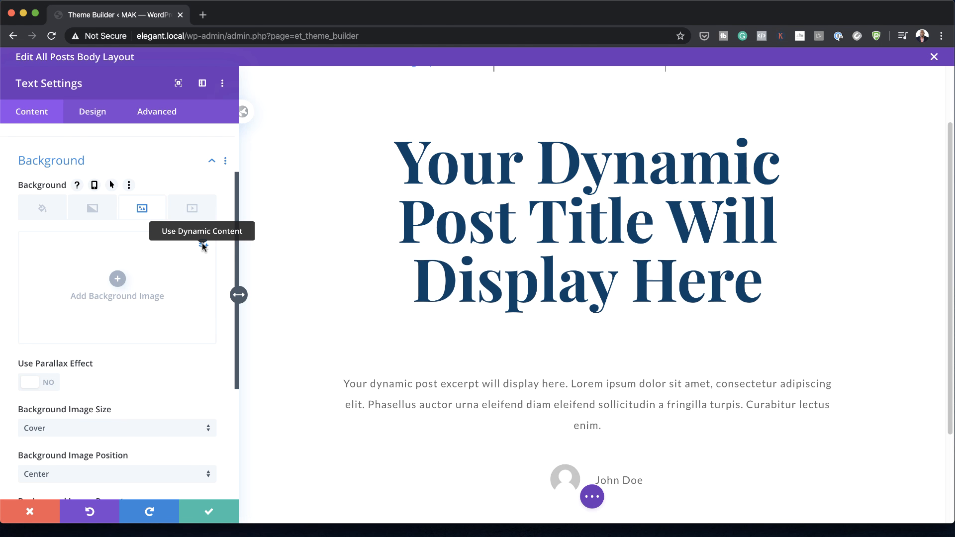
pyautogui.click(203, 245)
pyautogui.click(95, 251)
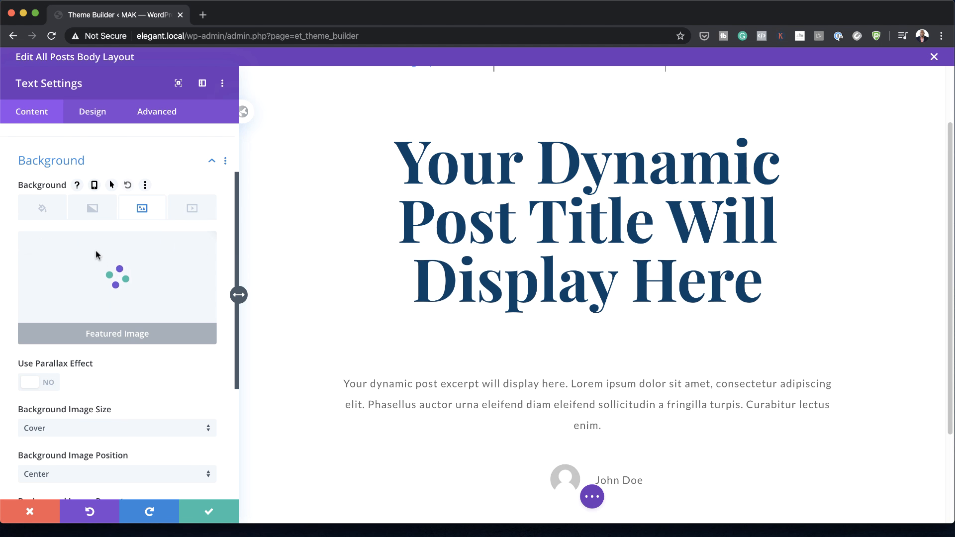
# Step: Set the featured image module's width to 800px and center its module alignment
pyautogui.click(87, 118)
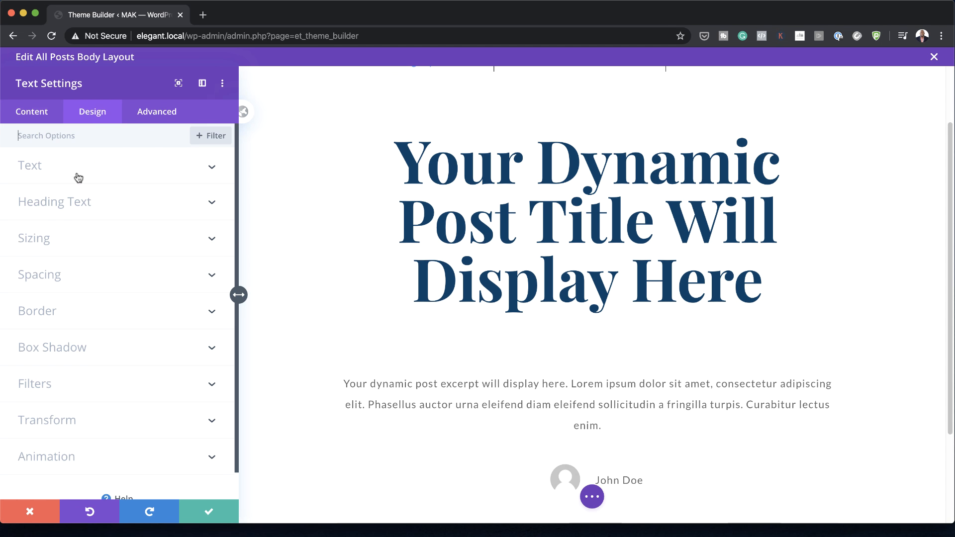
pyautogui.click(75, 239)
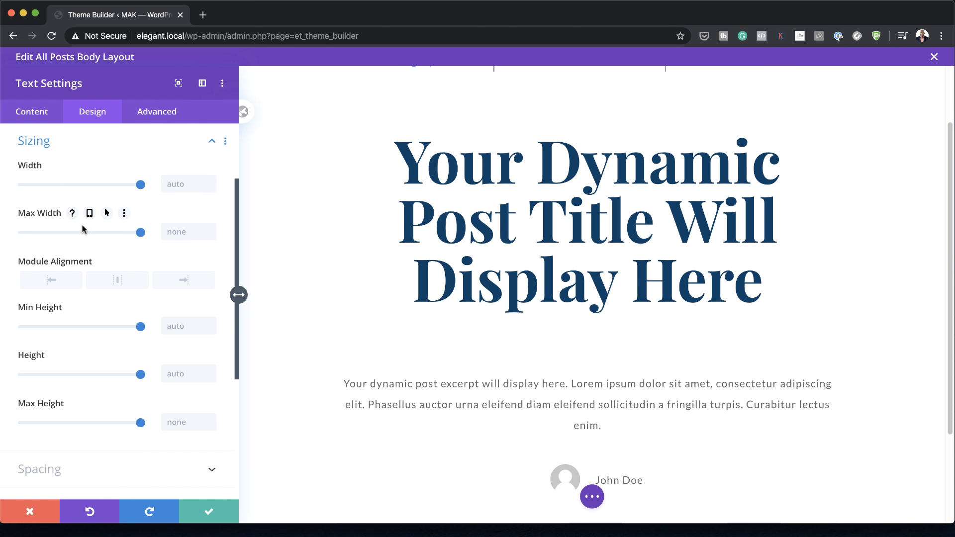
pyautogui.click(179, 184)
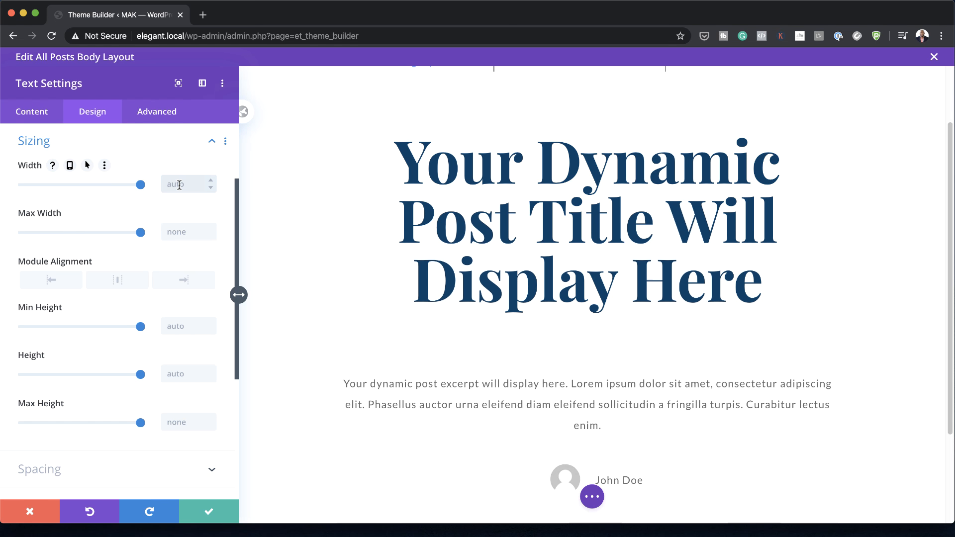
pyautogui.write('800px')
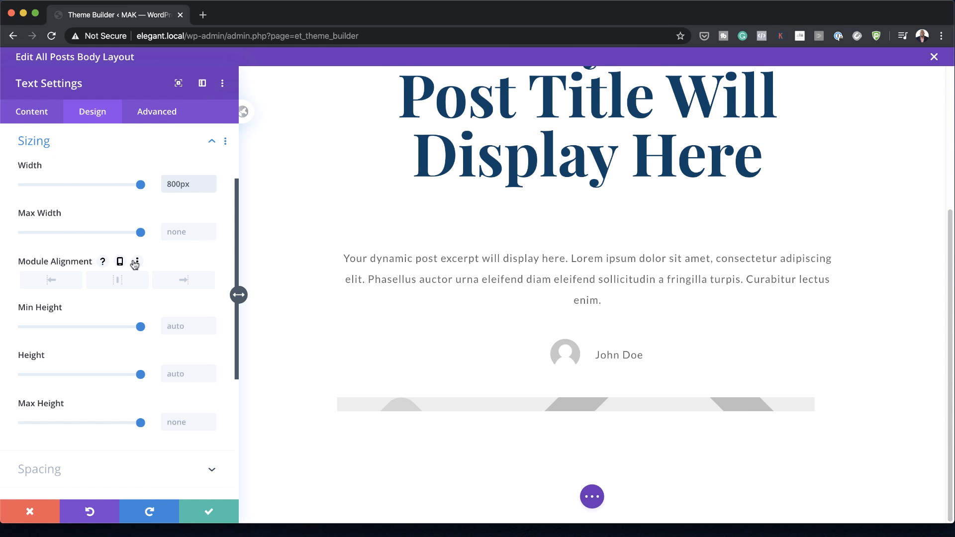
pyautogui.click(119, 281)
# Step: Give the featured image module linked top and bottom padding of 400px
pyautogui.scroll(-4, 70, 348)
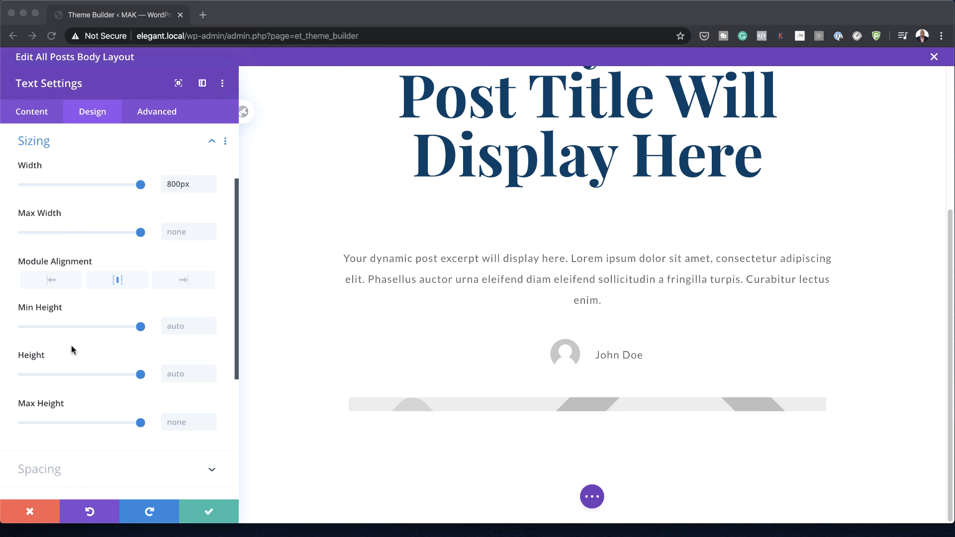
pyautogui.click(52, 366)
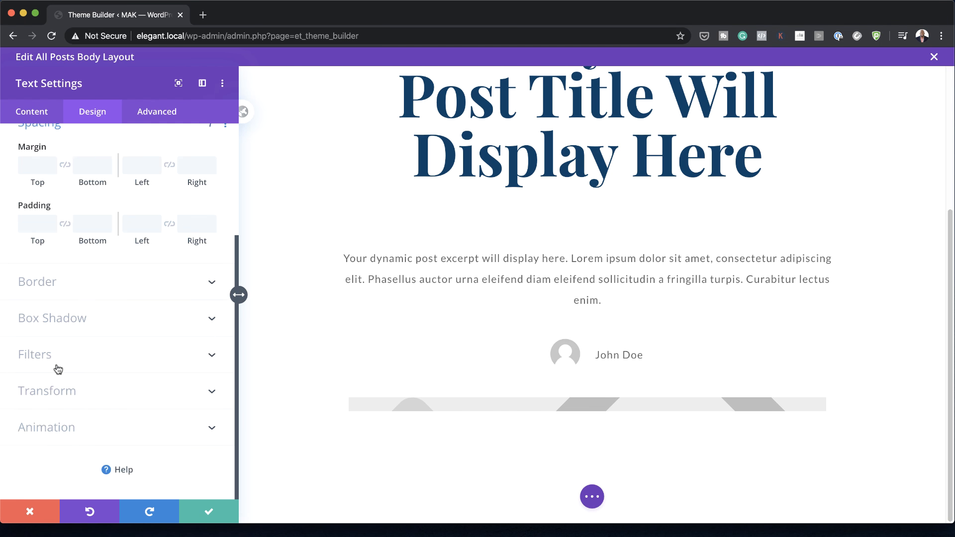
pyautogui.click(40, 243)
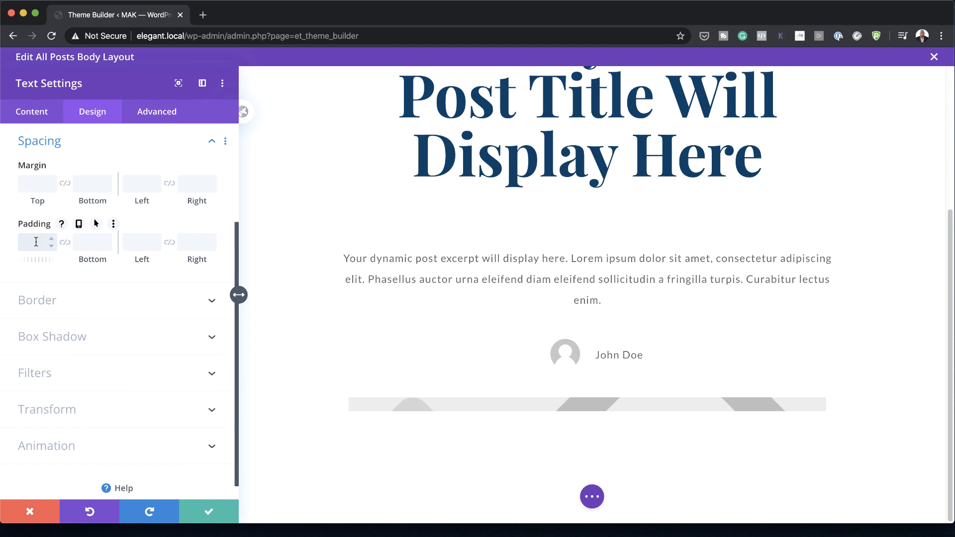
pyautogui.write('400px')
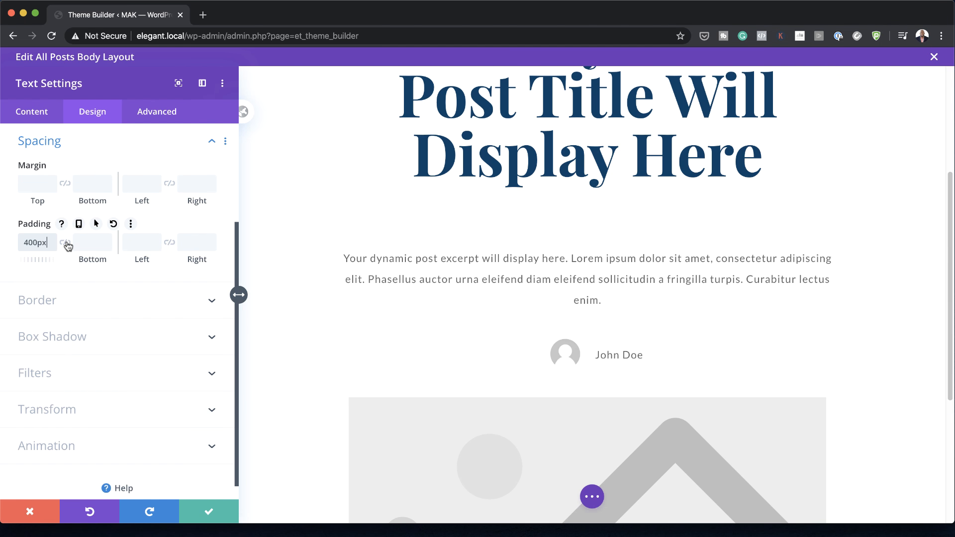
pyautogui.click(66, 243)
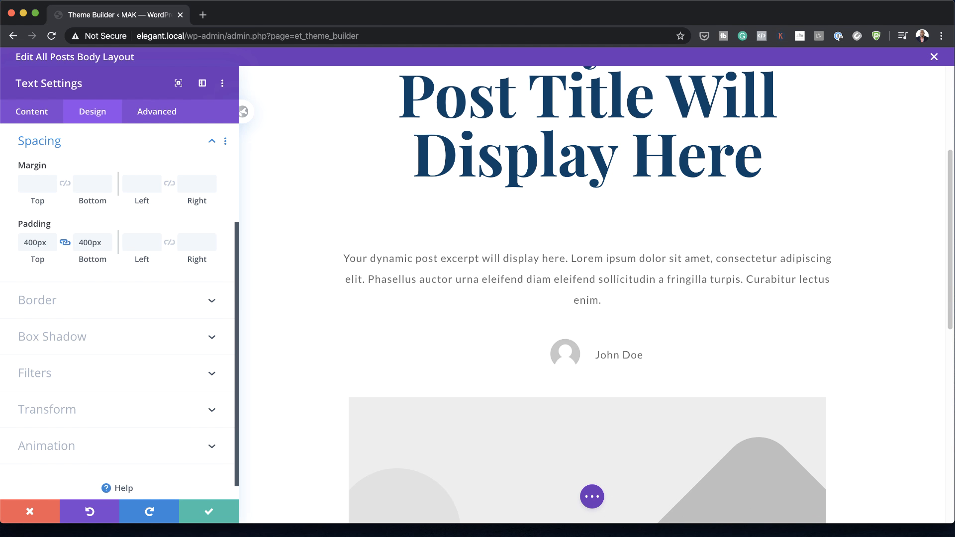
# Step: Round all four corners of the featured image module to 500px and save the module settings
pyautogui.scroll(-6, 660, 349)
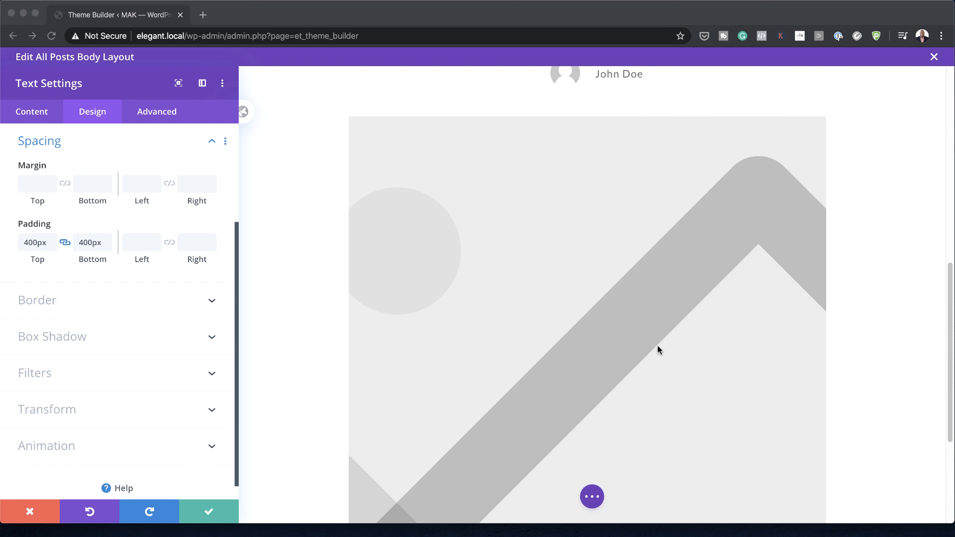
pyautogui.click(52, 300)
pyautogui.click(52, 300)
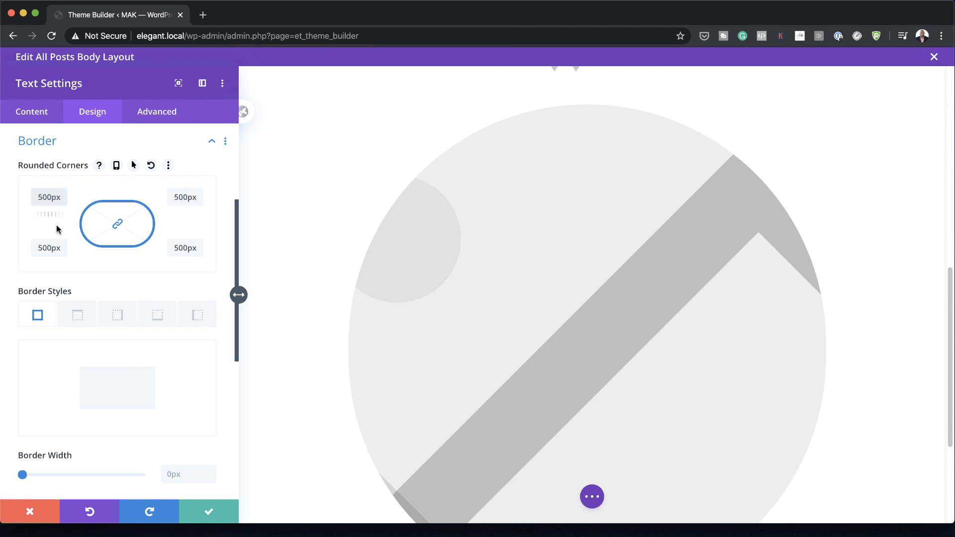
pyautogui.scroll(-2, 872, 267)
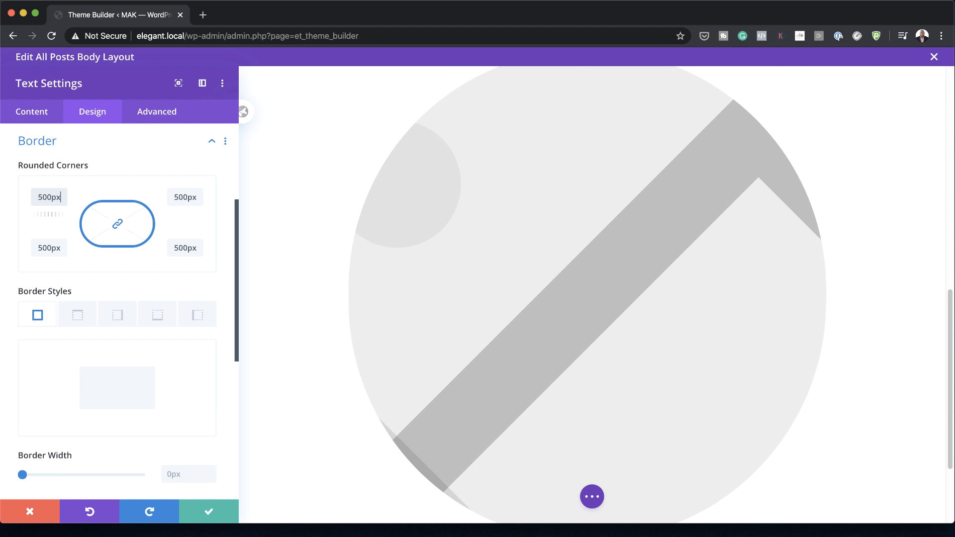
pyautogui.click(204, 505)
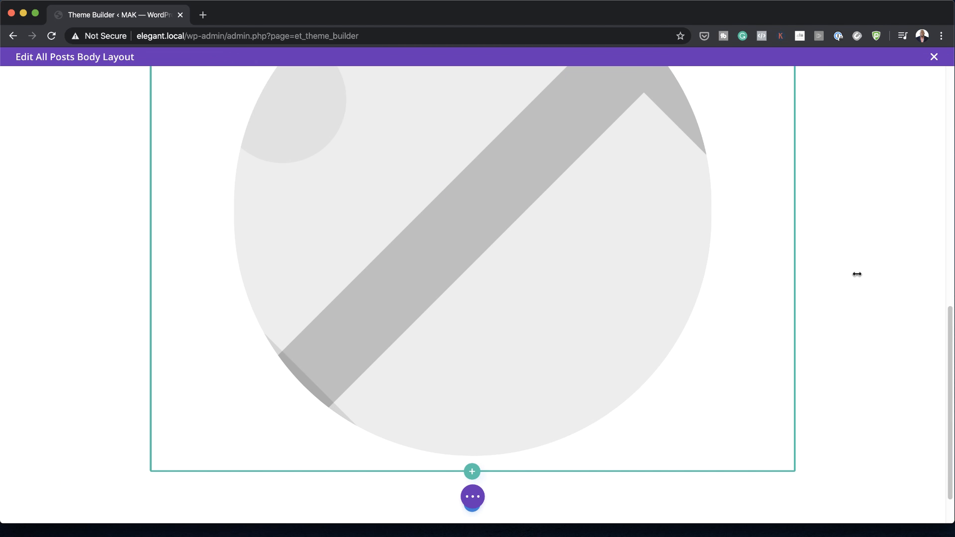
# Step: Add a regular section below the featured image with a single-column row containing a Post Content module
pyautogui.scroll(2, 857, 274)
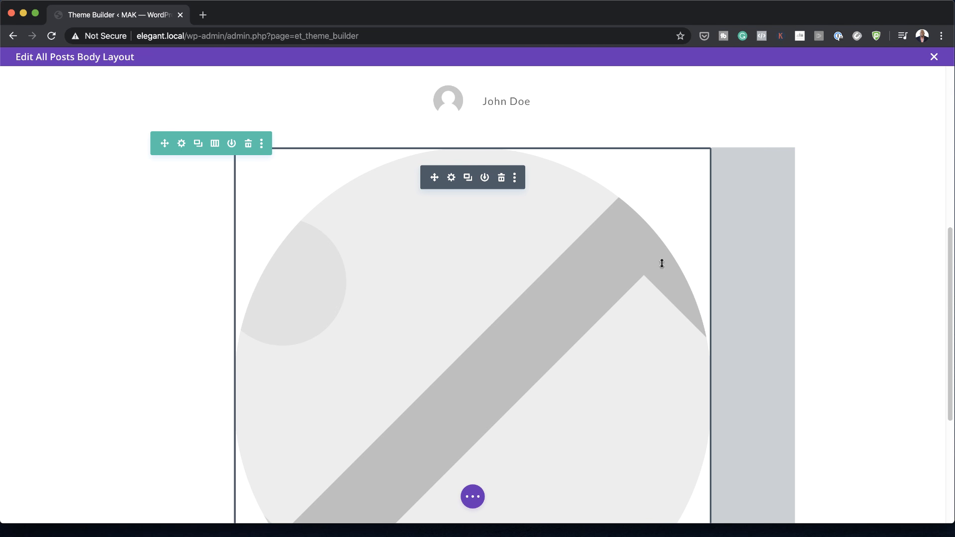
pyautogui.scroll(5, 880, 271)
pyautogui.scroll(-8, 888, 267)
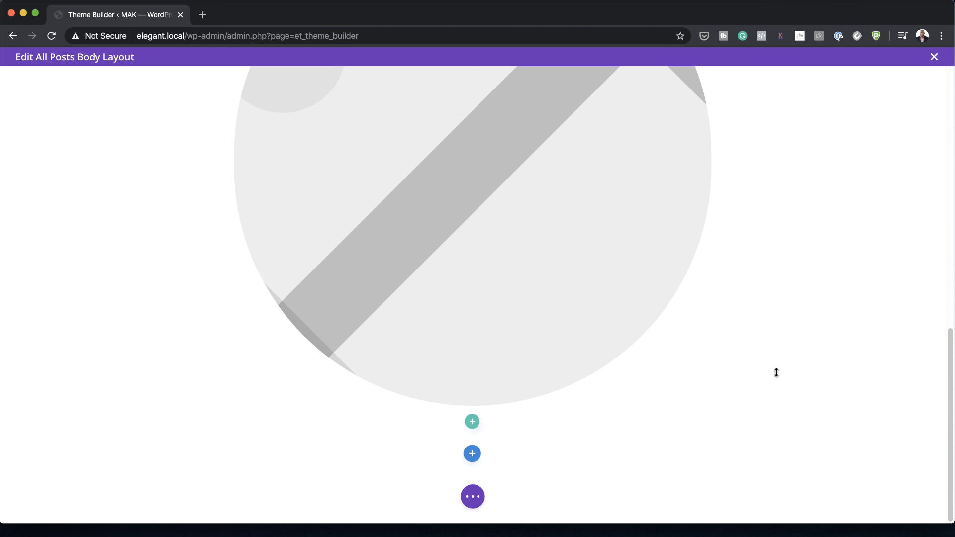
pyautogui.click(471, 454)
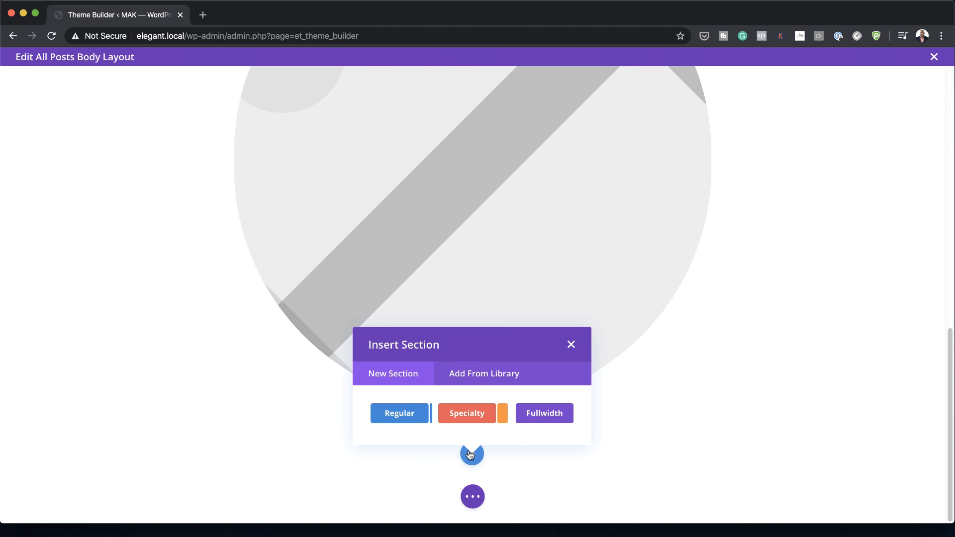
pyautogui.click(402, 415)
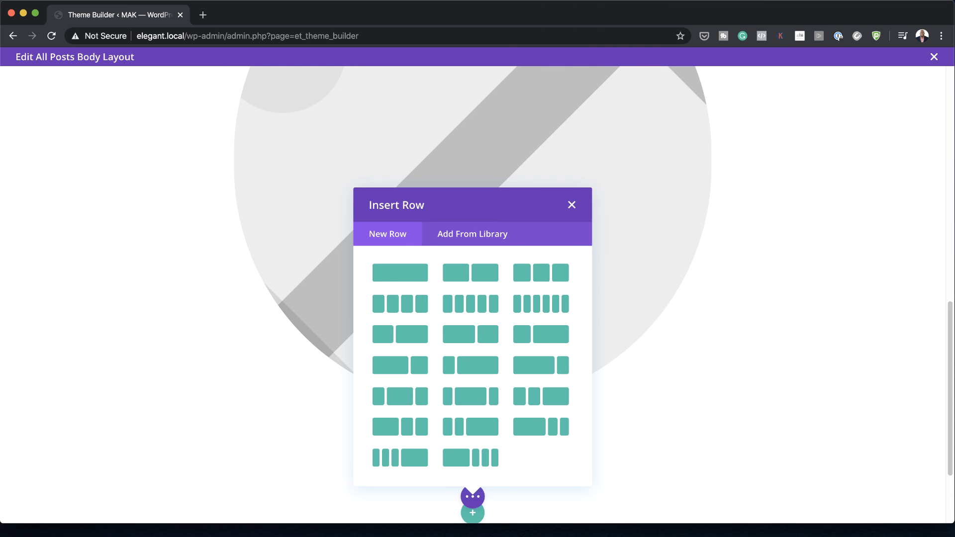
pyautogui.click(404, 270)
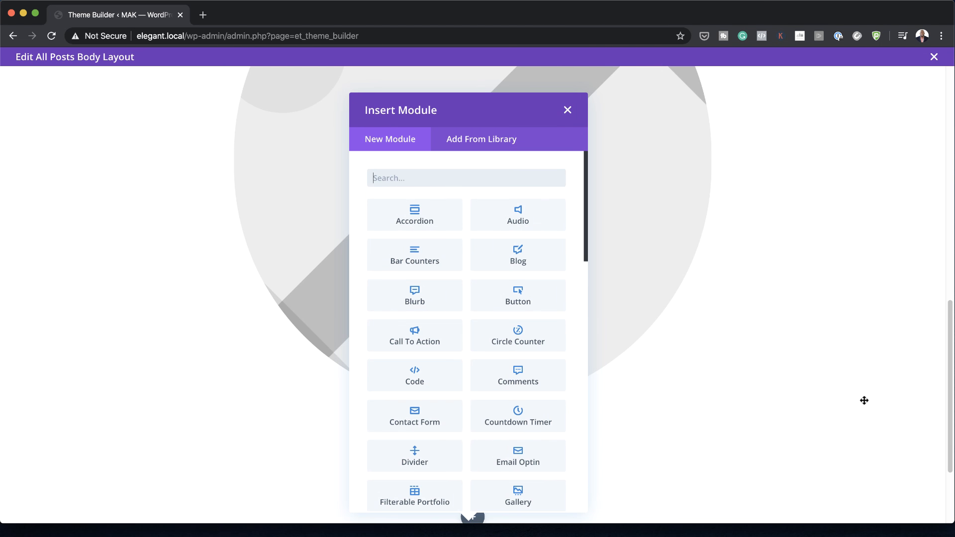
pyautogui.scroll(-5, 498, 408)
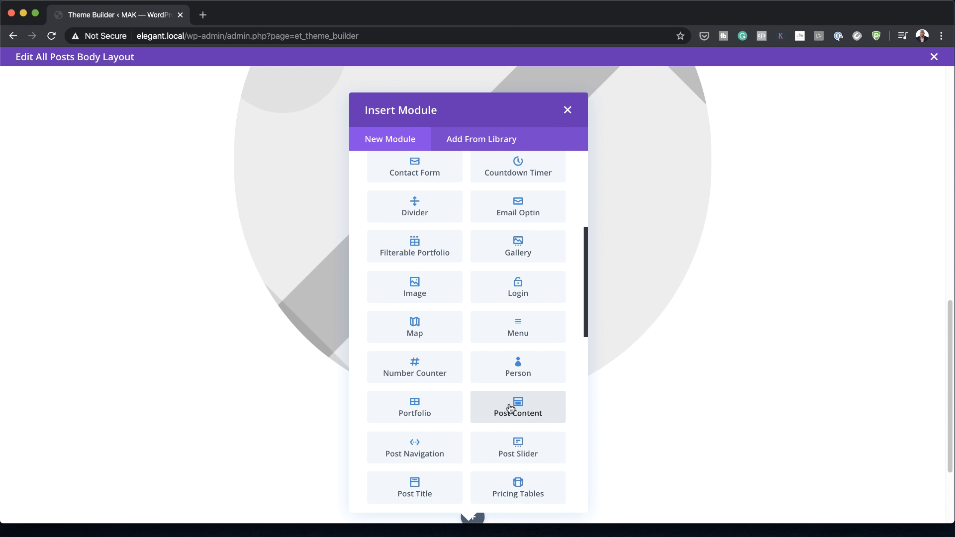
pyautogui.click(537, 410)
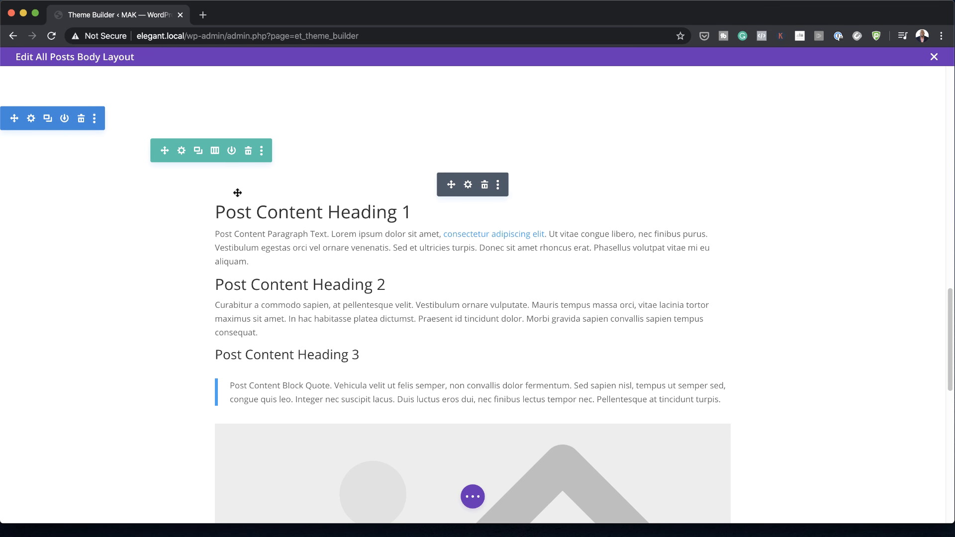
# Step: Set the Post Content module's body text to the Lato font with a text size of 1.1rem
pyautogui.click(468, 186)
pyautogui.click(92, 110)
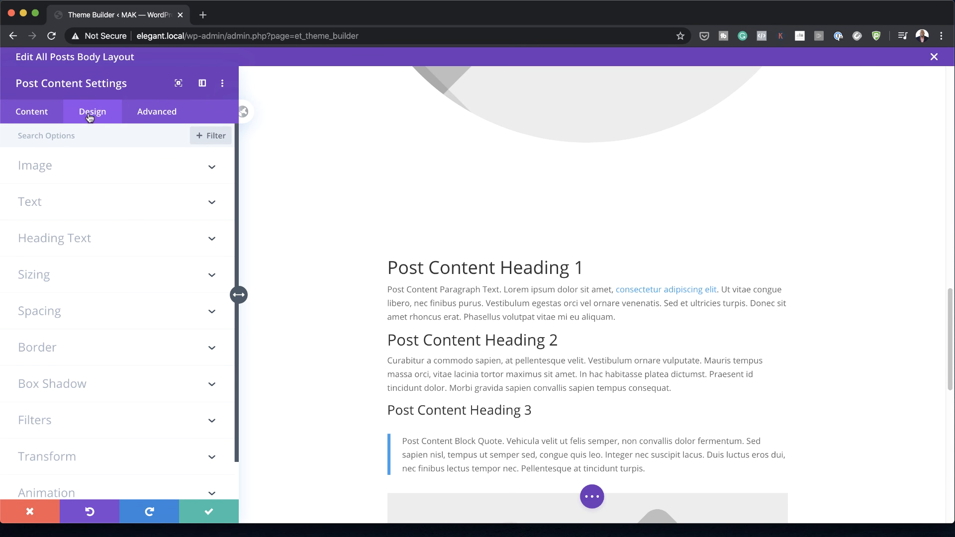
pyautogui.click(49, 209)
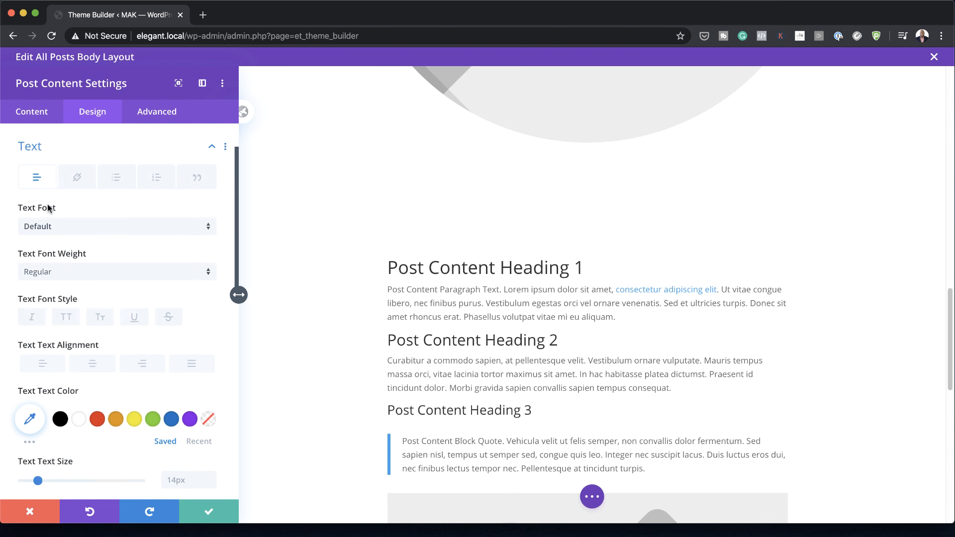
pyautogui.click(72, 222)
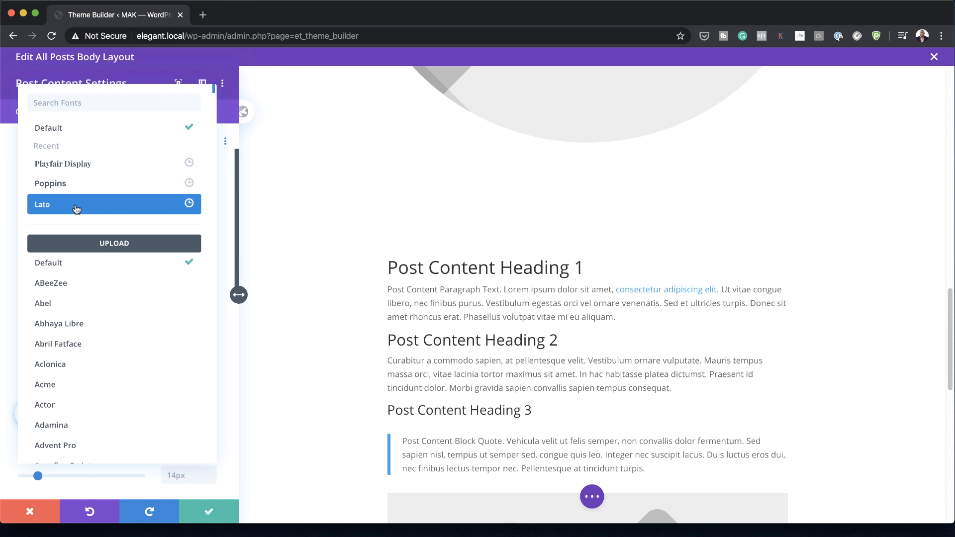
pyautogui.click(75, 205)
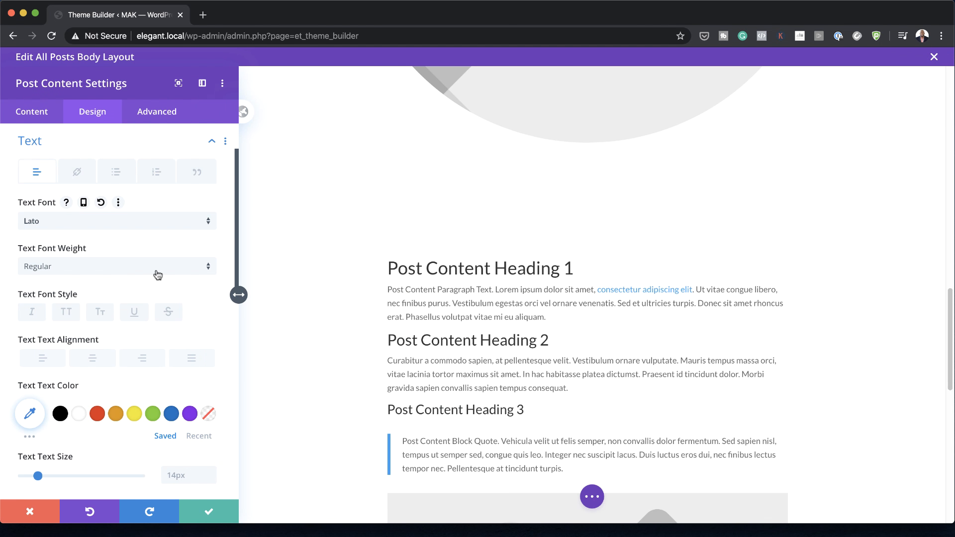
pyautogui.scroll(-3, 184, 366)
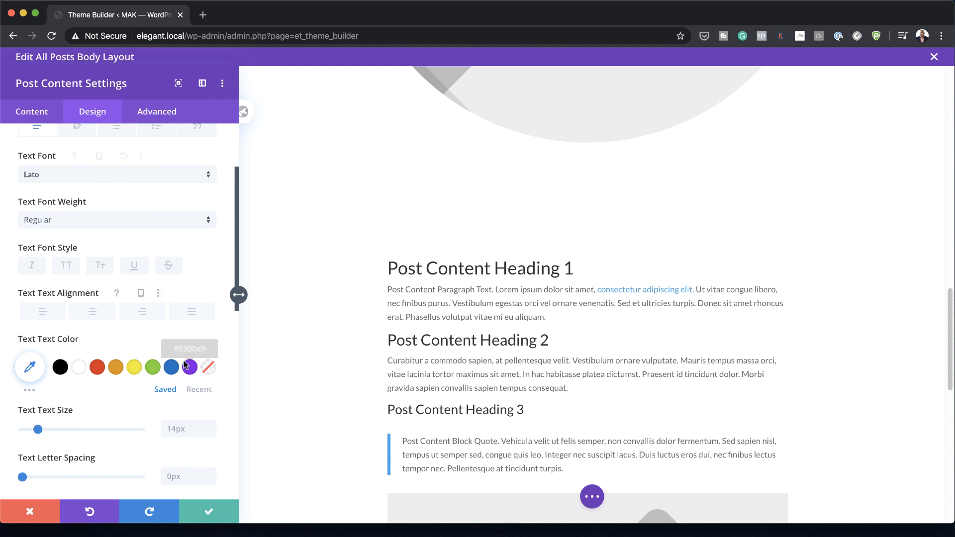
pyautogui.click(187, 397)
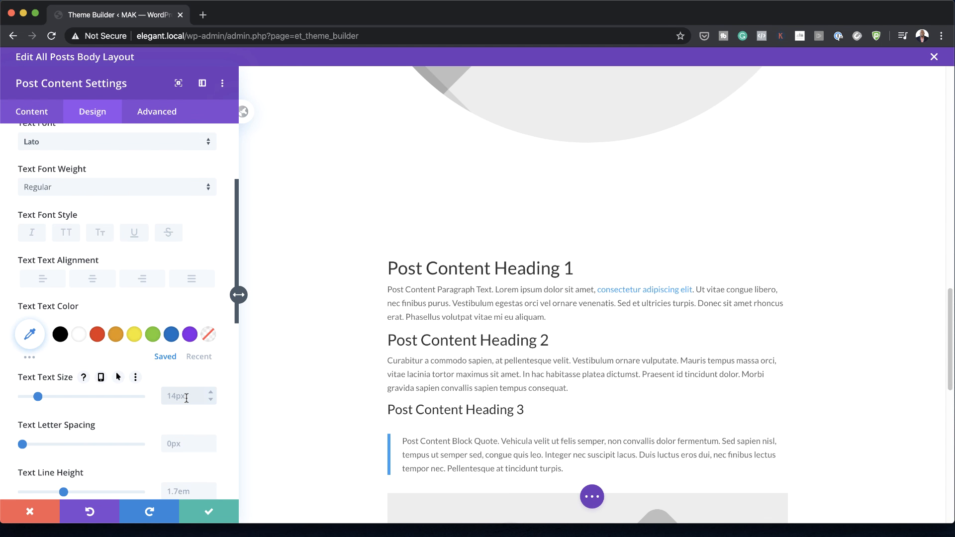
pyautogui.write('1.1rem')
# Step: Set the post content body text's letter spacing to 1px and line height to 2.3em
pyautogui.scroll(-1, 150, 348)
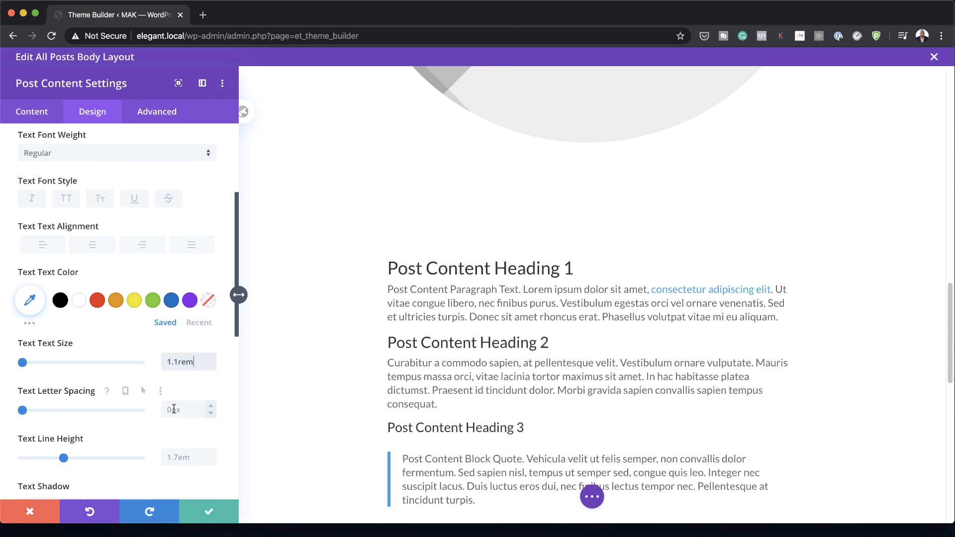
pyautogui.click(177, 407)
pyautogui.write('1px')
pyautogui.scroll(-1, 179, 389)
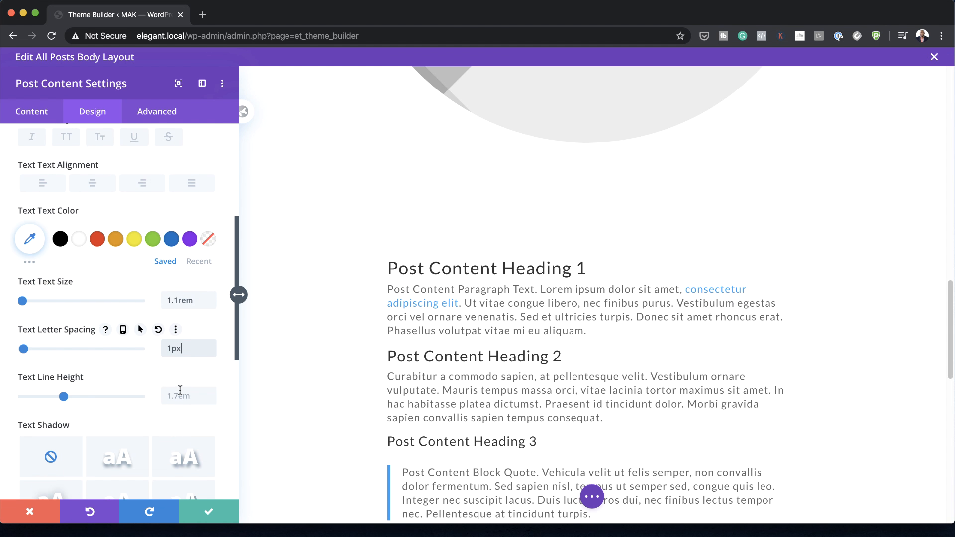
pyautogui.click(183, 396)
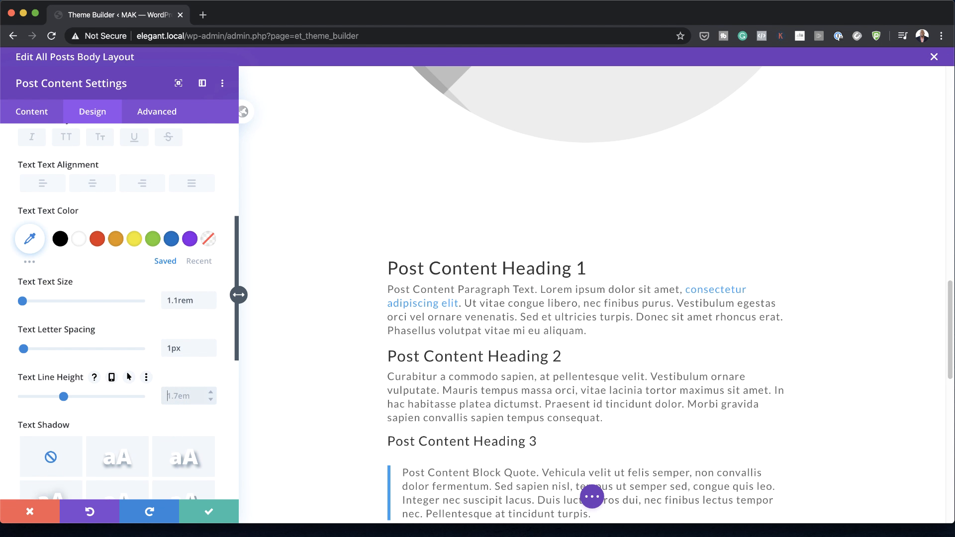
pyautogui.write('2.3em')
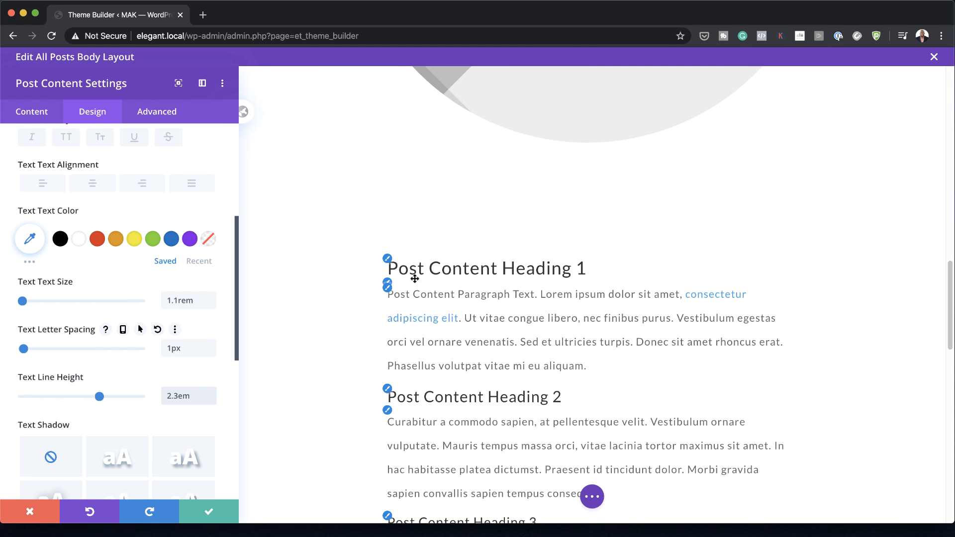
# Step: Change the post content's Heading 1 font to Playfair Display
pyautogui.click(393, 261)
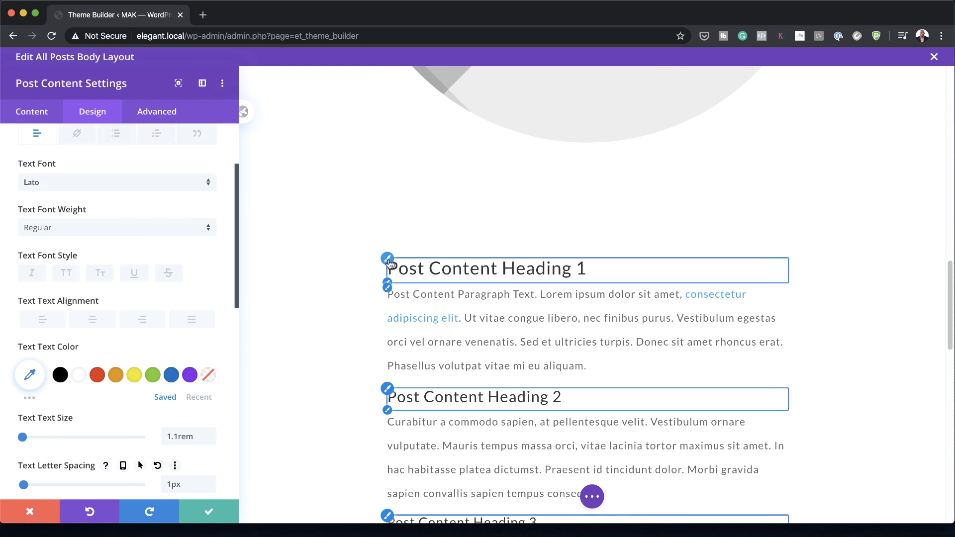
pyautogui.click(137, 225)
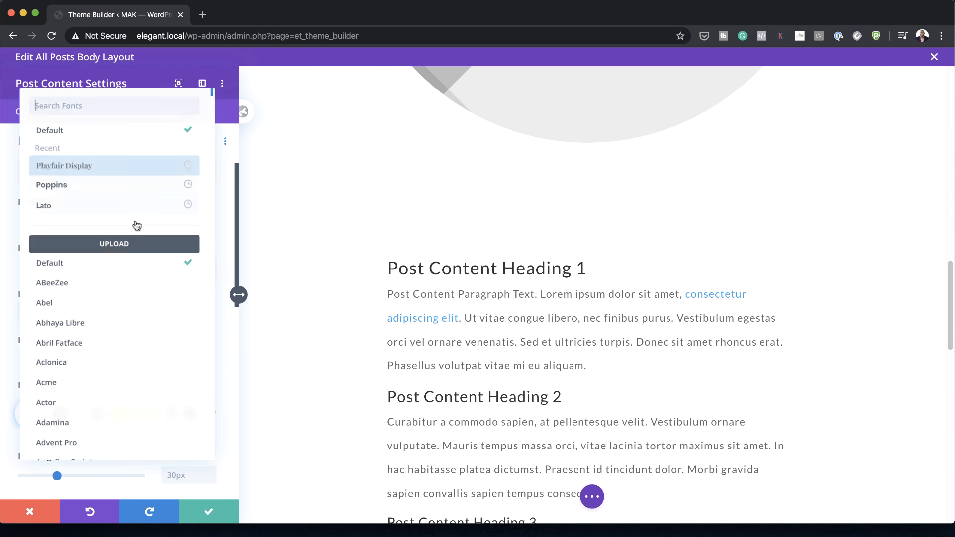
pyautogui.click(125, 168)
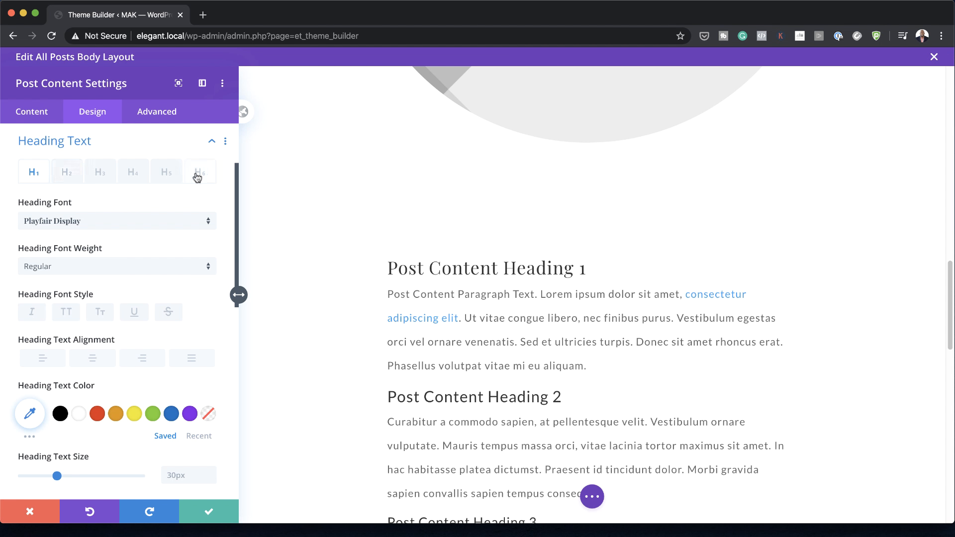
# Step: Set the post content's Heading 2 to Playfair Display with a text size of 3.5rem
pyautogui.click(67, 175)
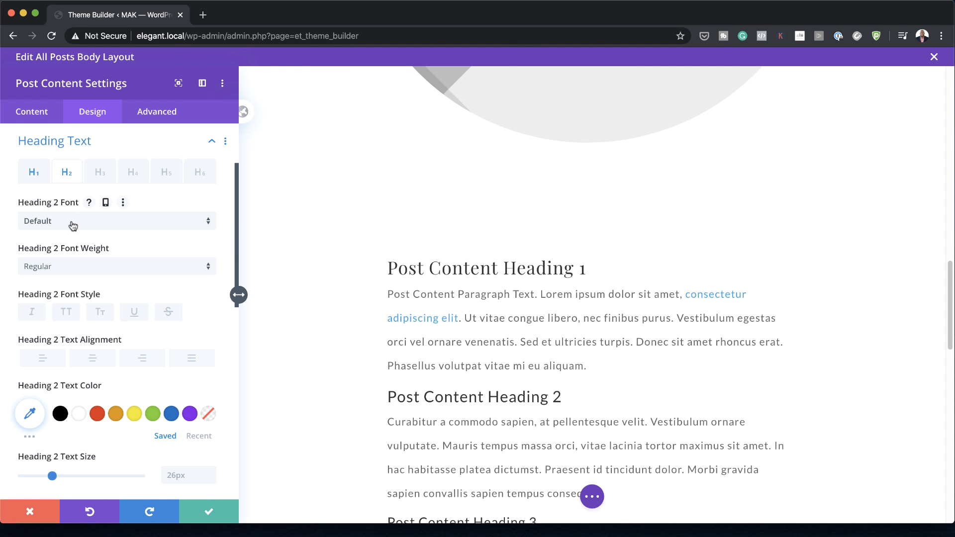
pyautogui.click(70, 222)
pyautogui.click(81, 169)
pyautogui.scroll(-2, 100, 299)
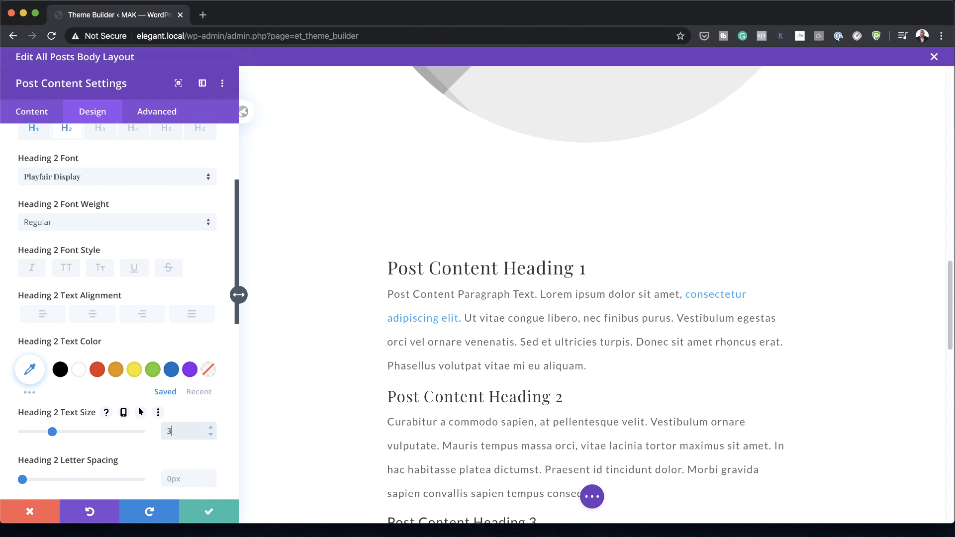
pyautogui.write('5rem')
# Step: Set the post content's Heading 3 to Playfair Display at 2.5rem and save the module settings
pyautogui.scroll(1, 118, 238)
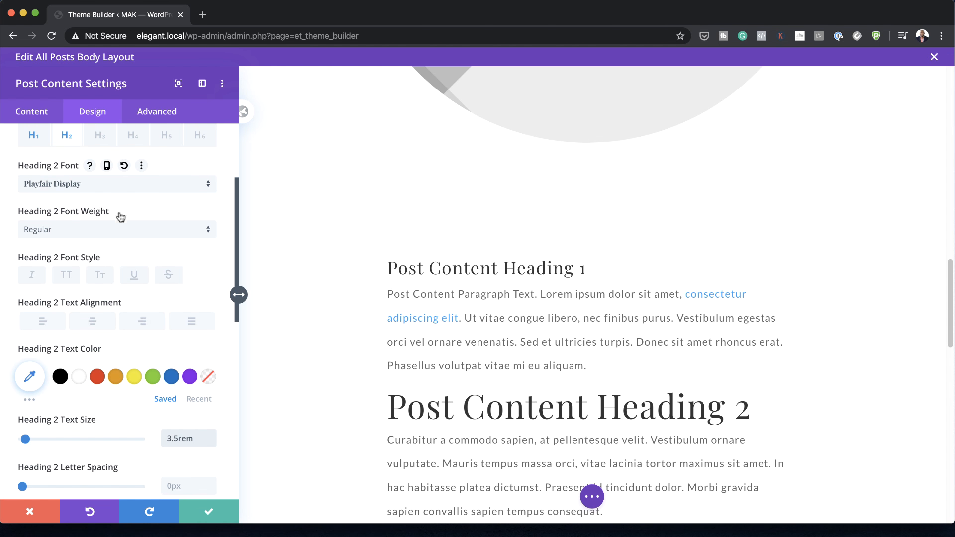
pyautogui.click(100, 135)
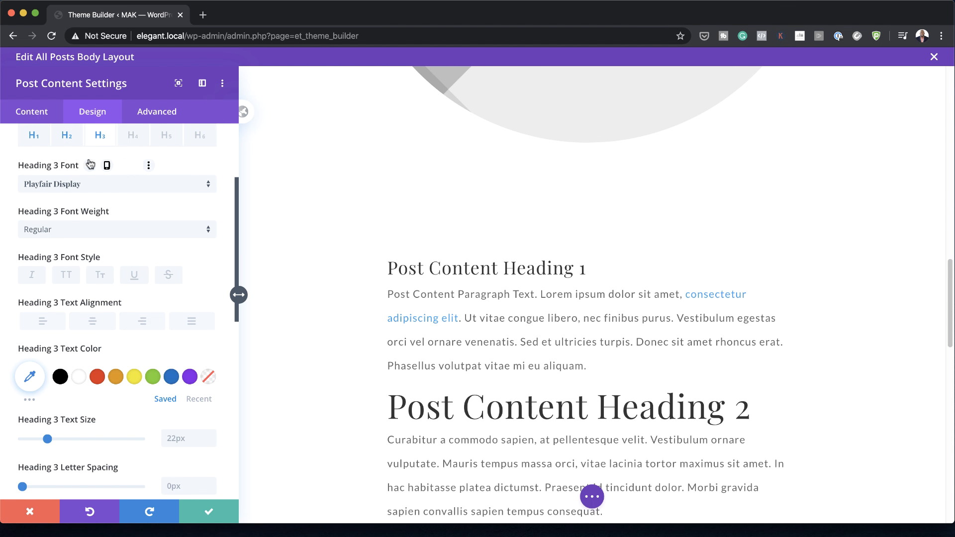
pyautogui.click(177, 438)
pyautogui.write('2.5rem')
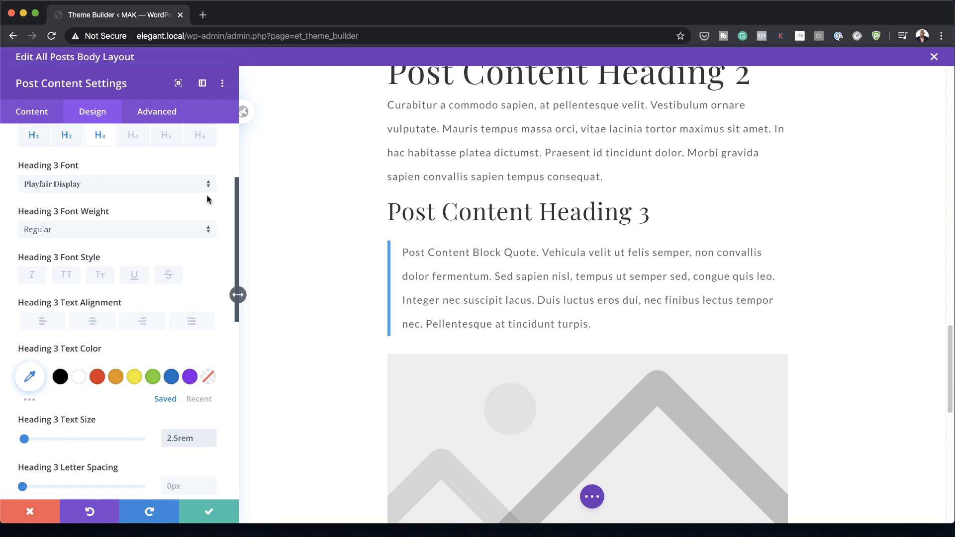
pyautogui.click(210, 513)
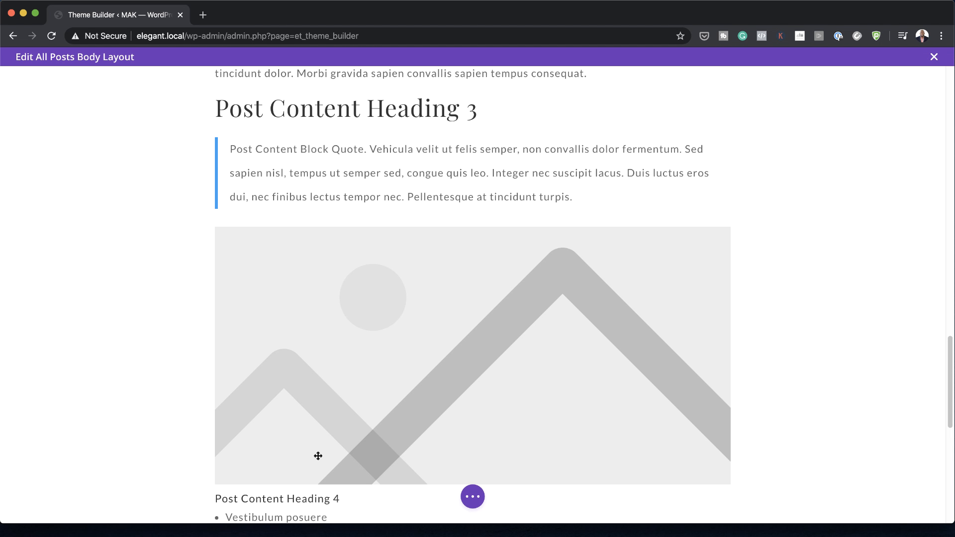
# Step: Add an empty single-column row below the row holding the Post Content module
pyautogui.scroll(-6, 494, 438)
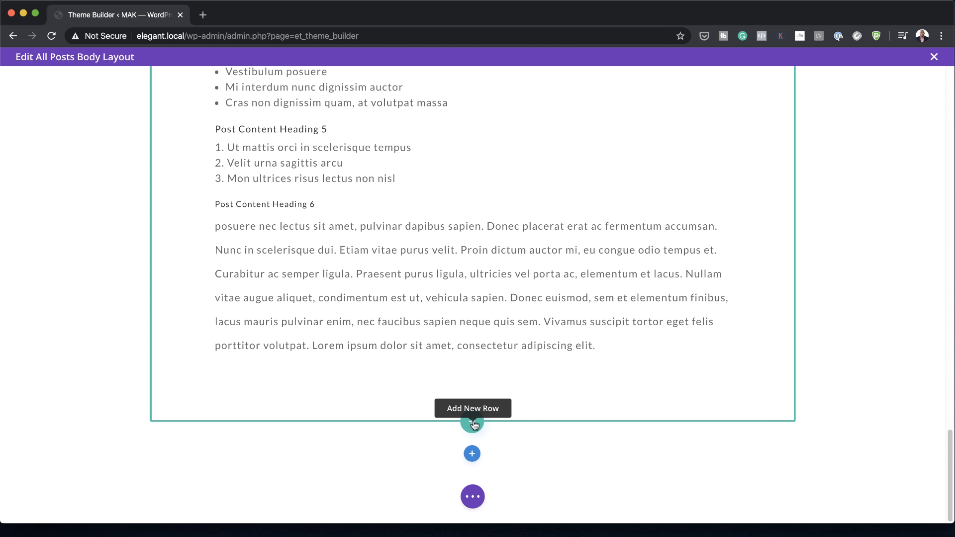
pyautogui.click(473, 422)
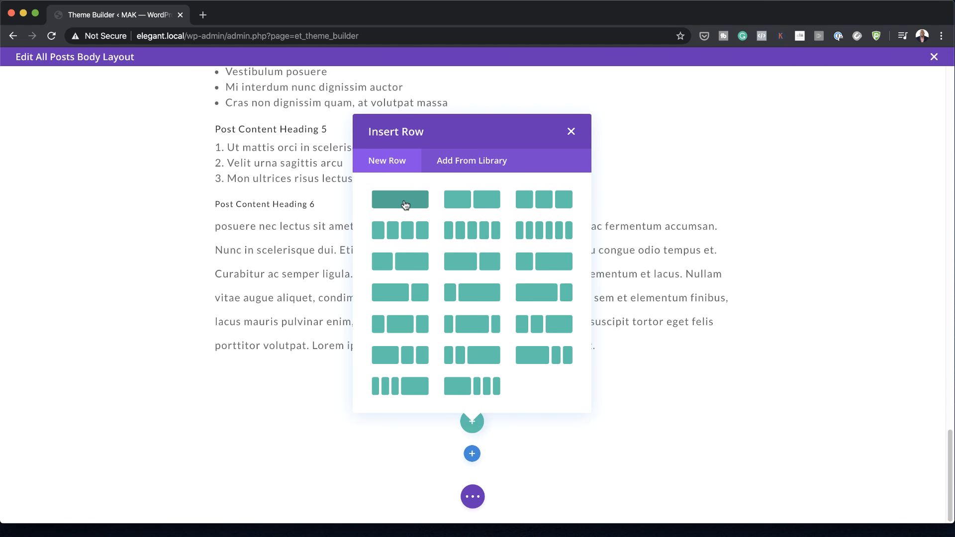
pyautogui.click(406, 203)
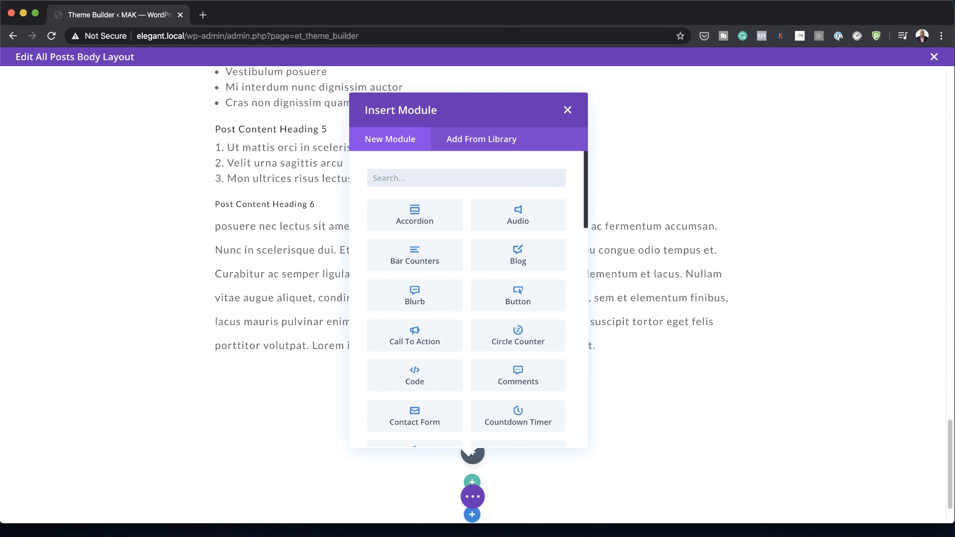
pyautogui.click(568, 110)
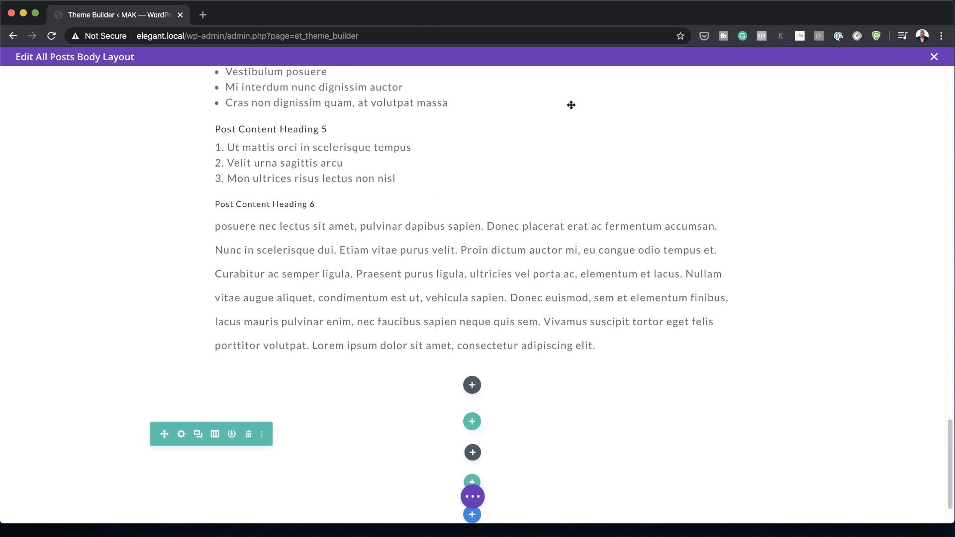
# Step: Give the new empty row a top margin of 100px and save the row settings
pyautogui.click(182, 434)
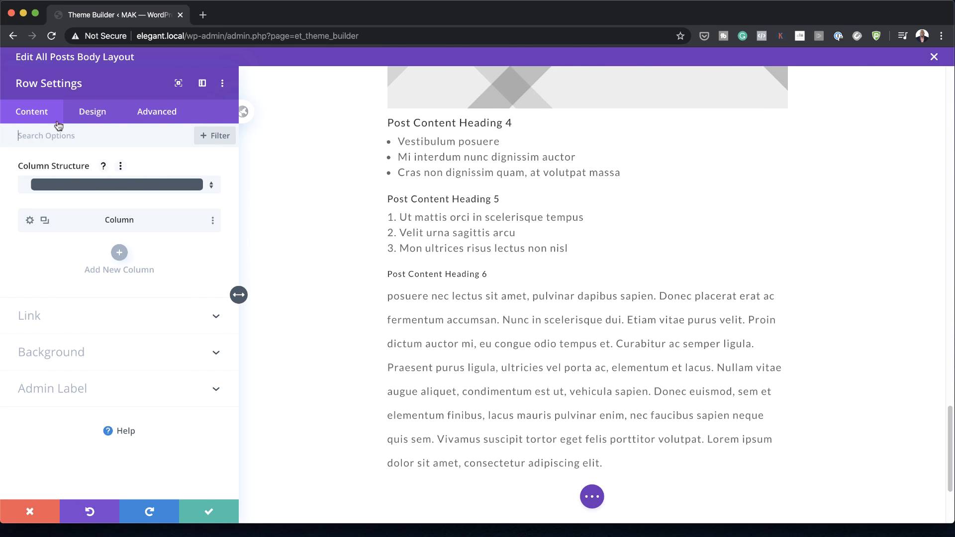
pyautogui.click(95, 117)
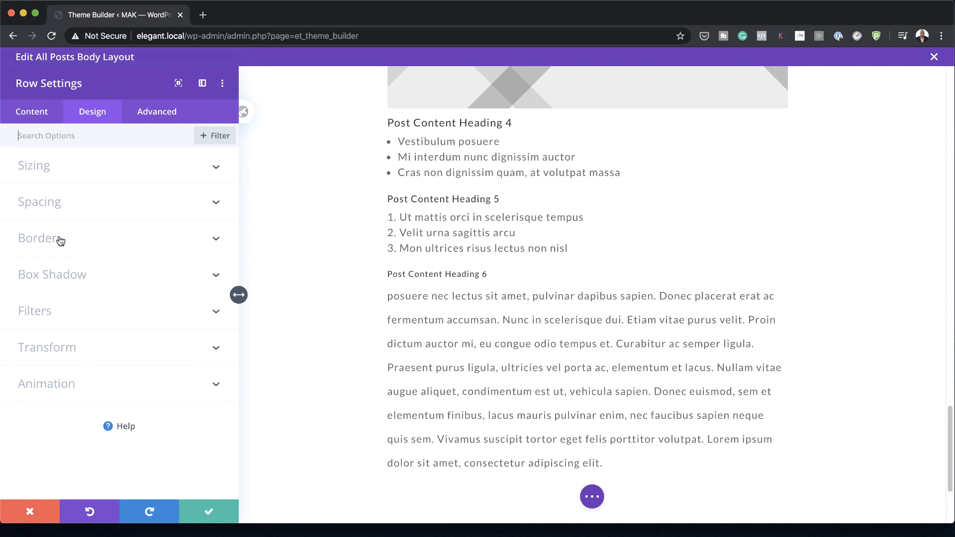
pyautogui.click(49, 200)
pyautogui.click(38, 240)
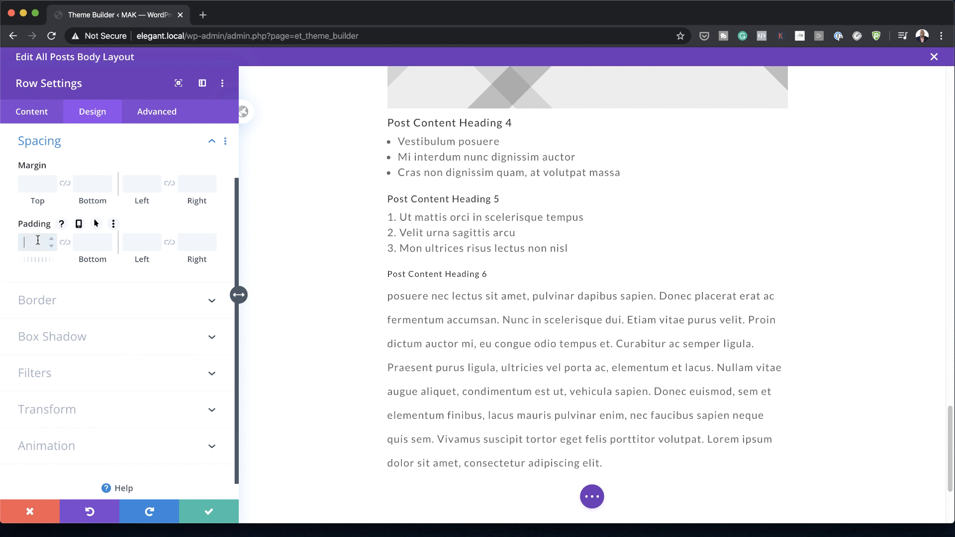
pyautogui.click(38, 184)
pyautogui.write('100')
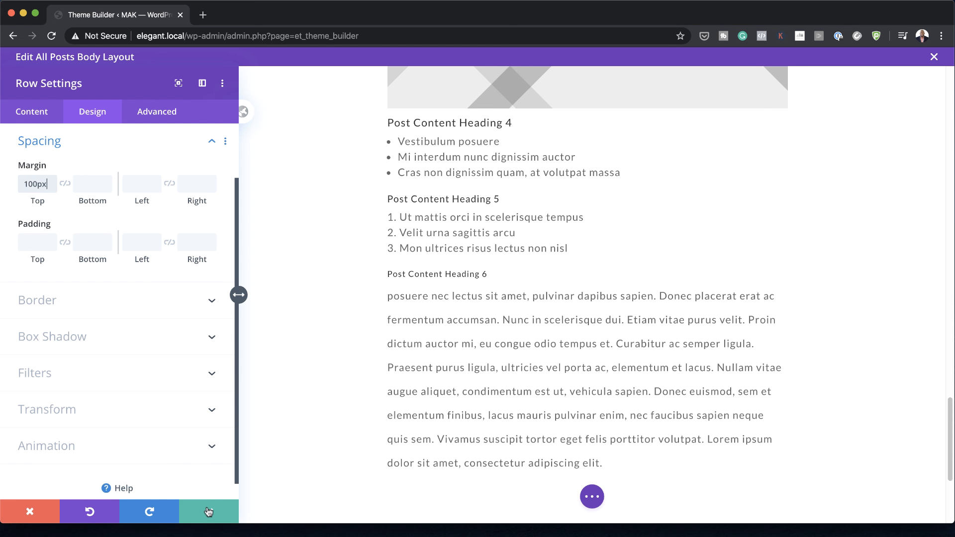
pyautogui.click(208, 512)
# Step: Insert a Comments module into the empty row below the post content
pyautogui.scroll(-3, 607, 411)
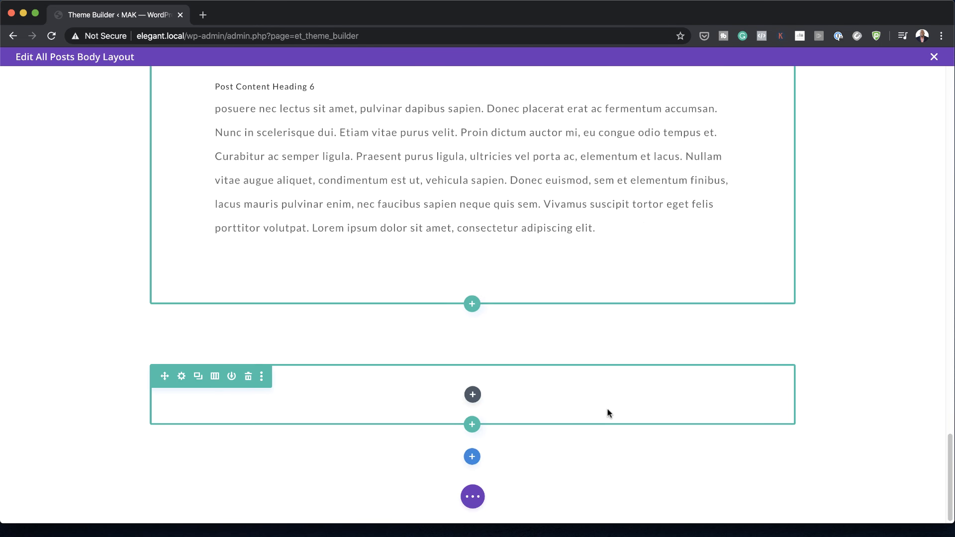
pyautogui.click(472, 392)
pyautogui.scroll(-2, 498, 277)
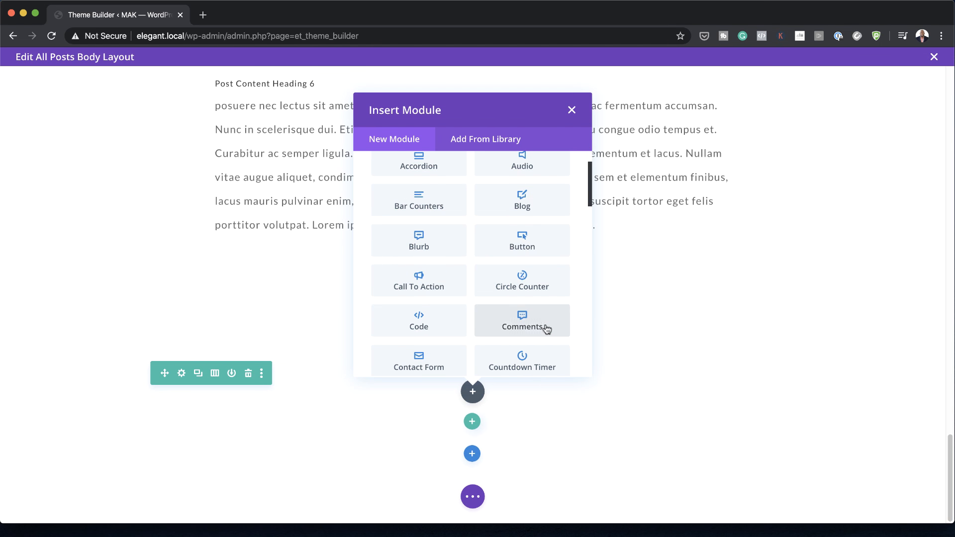
pyautogui.click(544, 325)
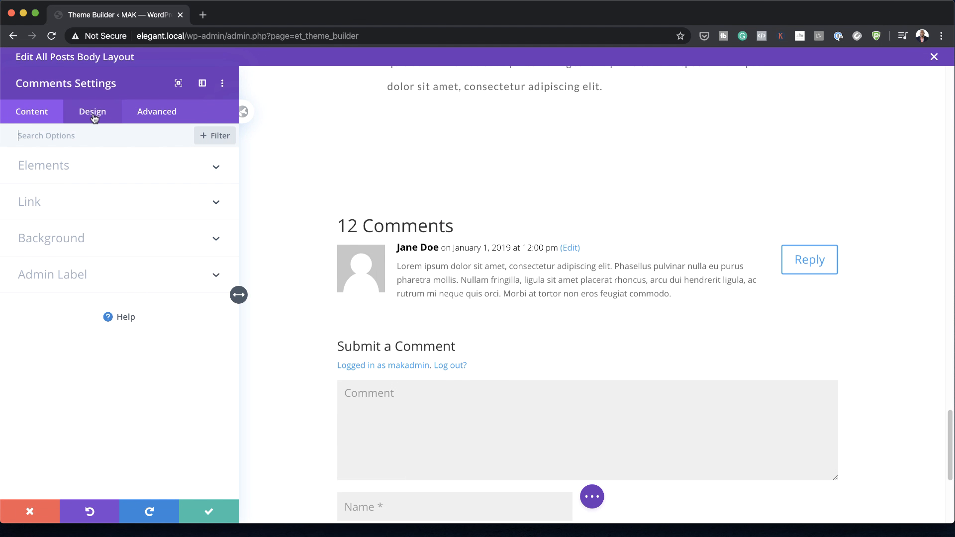
# Step: Give the Comments module's form fields a white (#ffffff) background and the Lato font
pyautogui.click(94, 118)
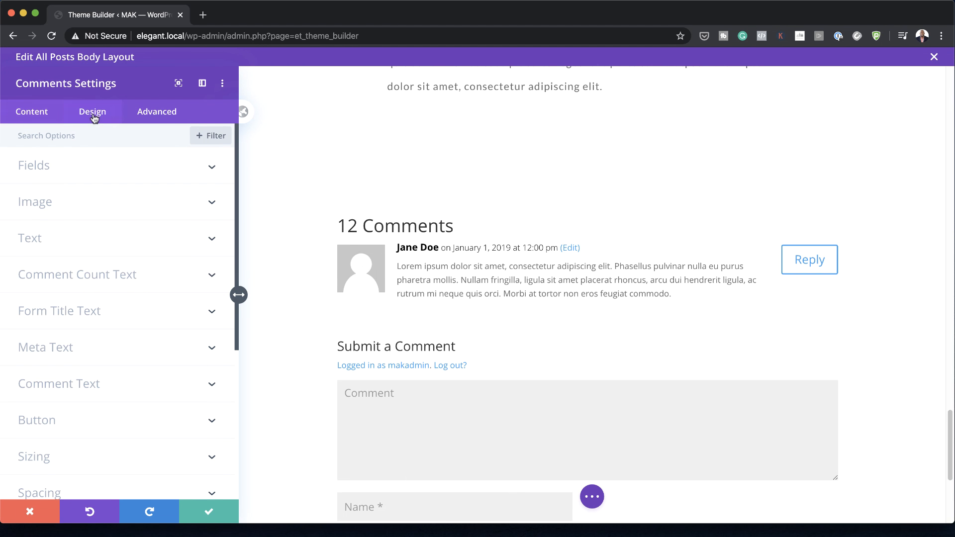
pyautogui.click(60, 169)
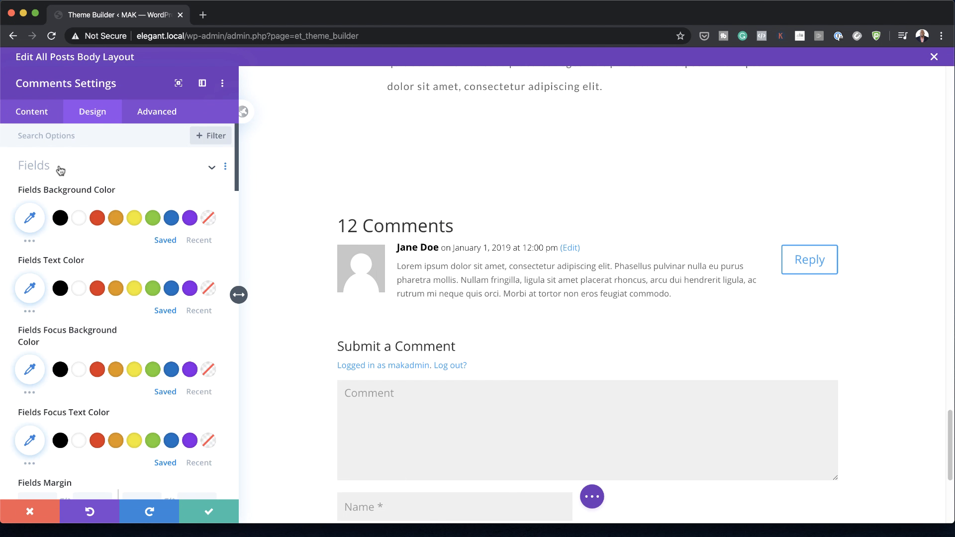
pyautogui.click(82, 220)
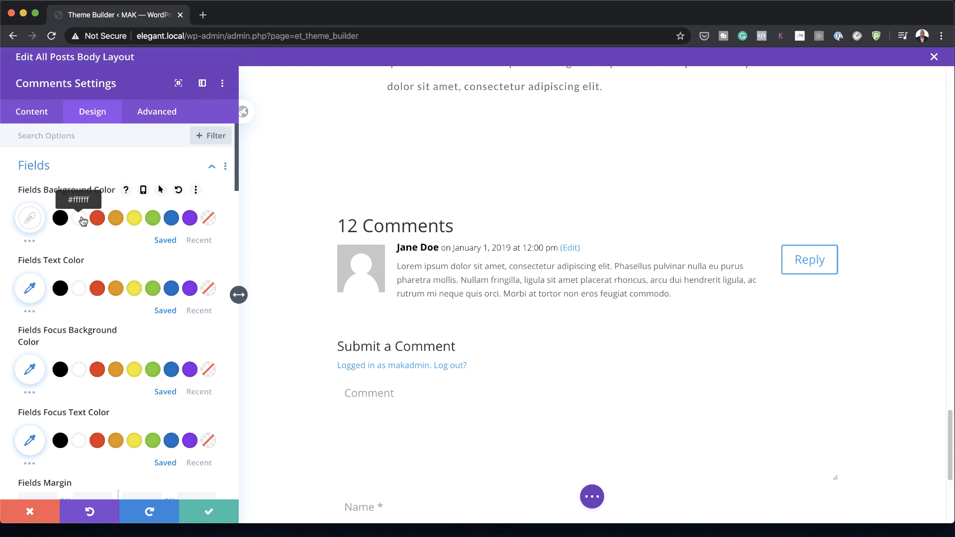
pyautogui.scroll(-5, 124, 323)
pyautogui.click(135, 389)
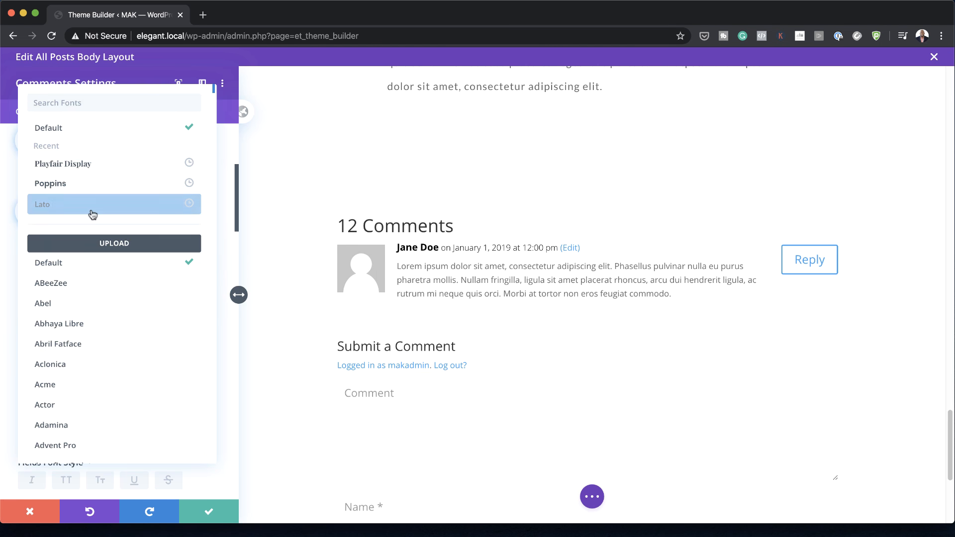
pyautogui.click(91, 205)
pyautogui.scroll(-2, 106, 405)
pyautogui.scroll(-1, 107, 405)
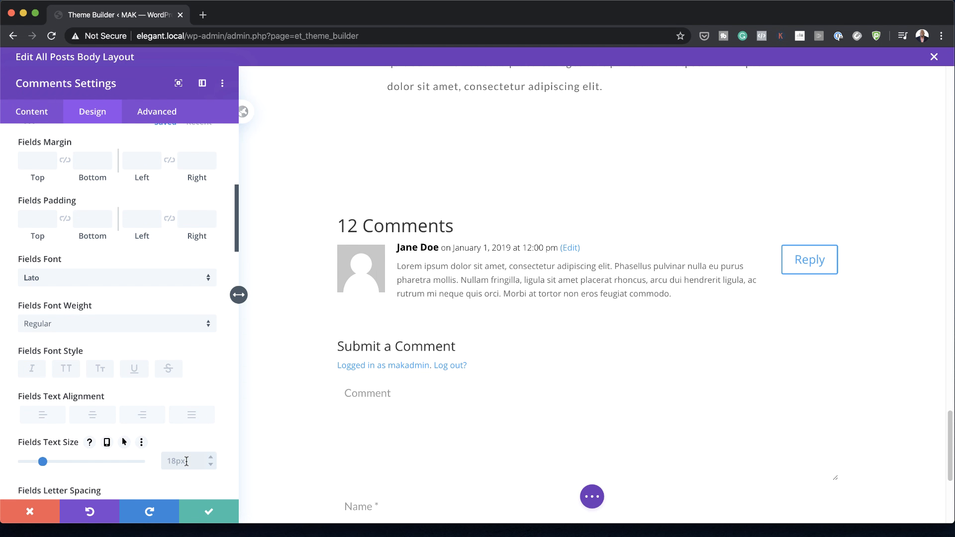
# Step: Set the comment form fields' rounded corners to 0px and give them a 1px black border
pyautogui.scroll(-10, 127, 307)
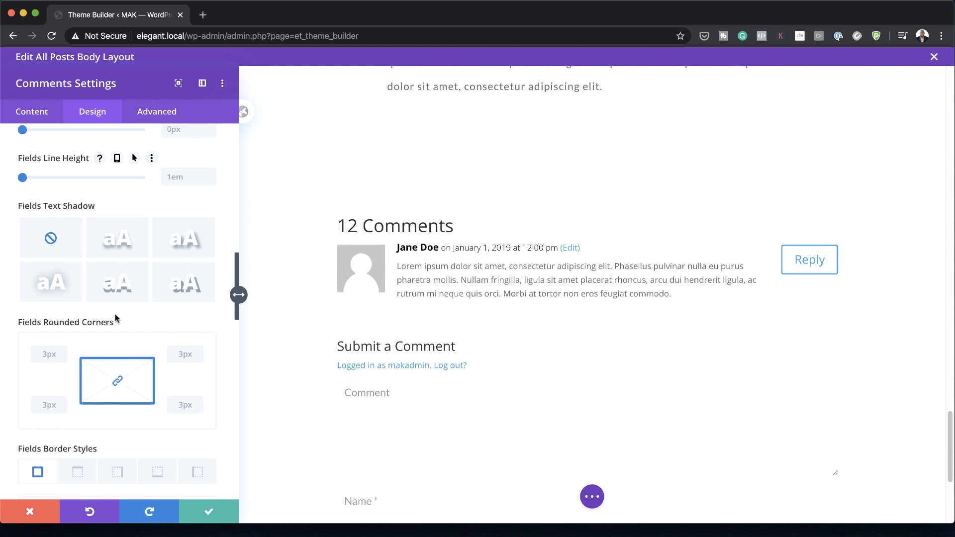
pyautogui.scroll(-3, 94, 351)
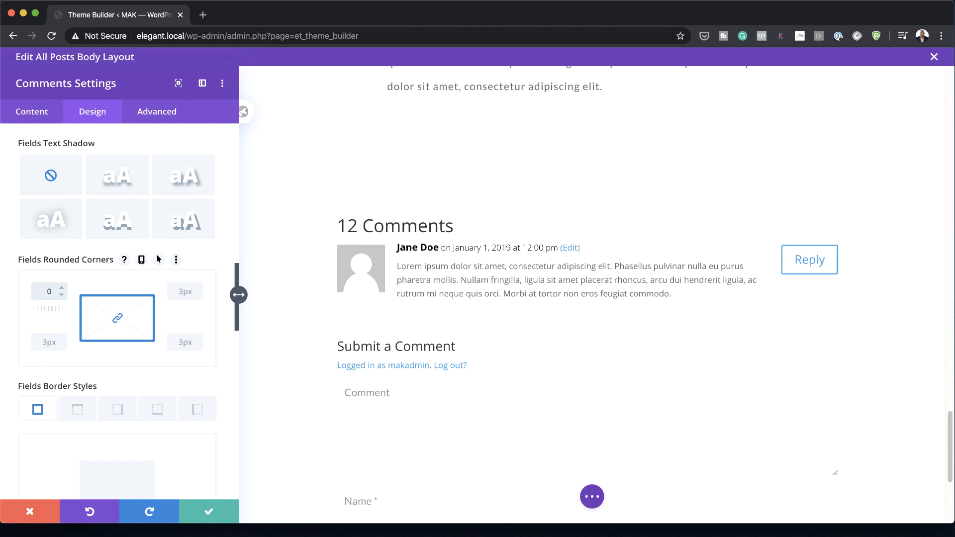
pyautogui.scroll(-5, 55, 298)
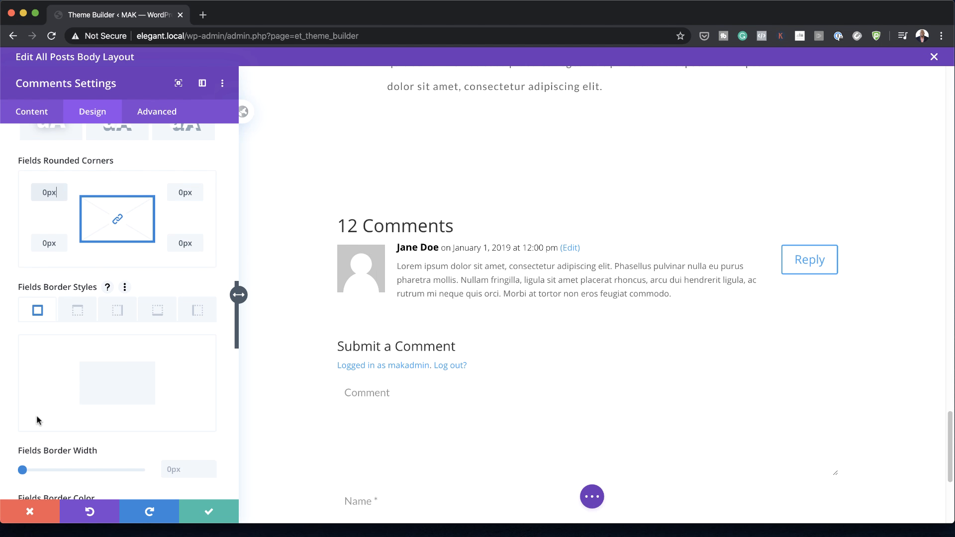
pyautogui.scroll(-3, 40, 463)
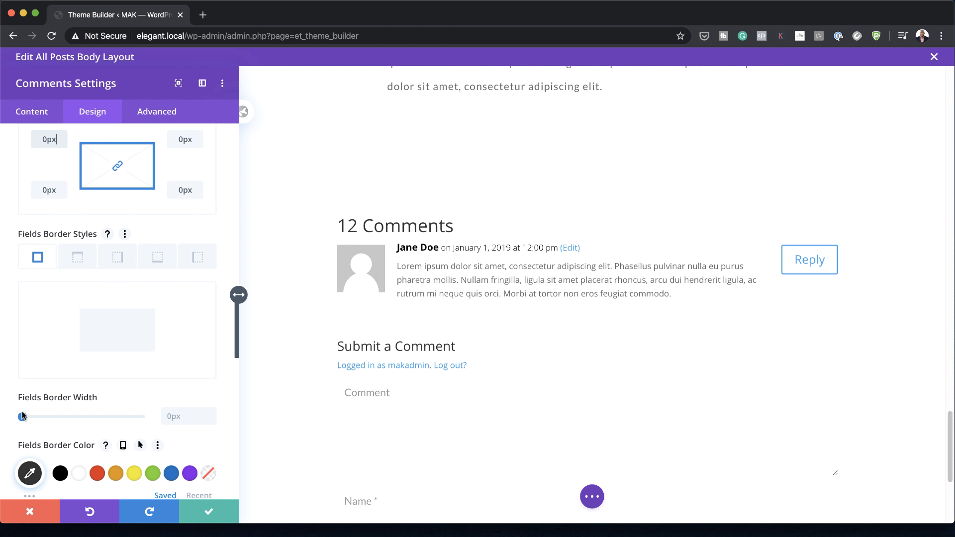
pyautogui.moveTo(23, 417); pyautogui.dragTo(24, 418)
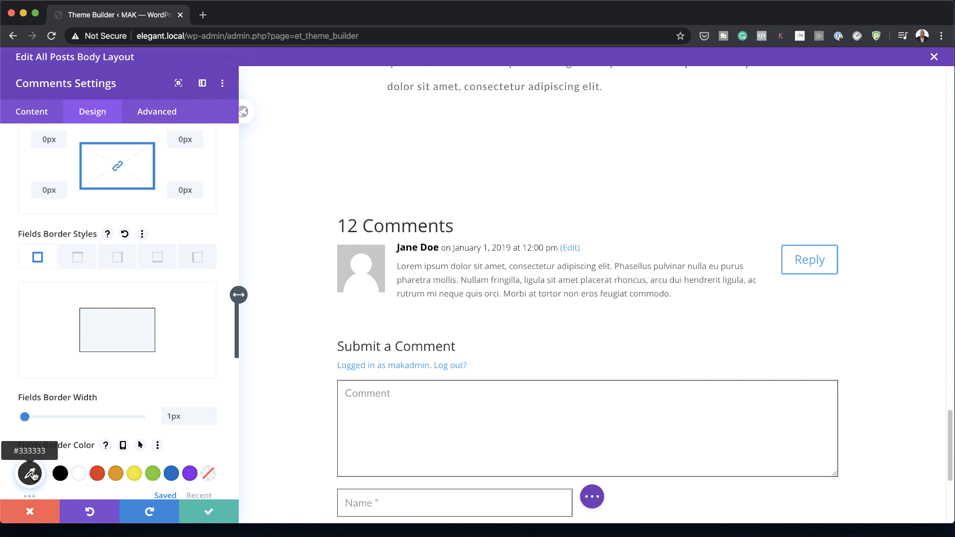
pyautogui.click(61, 475)
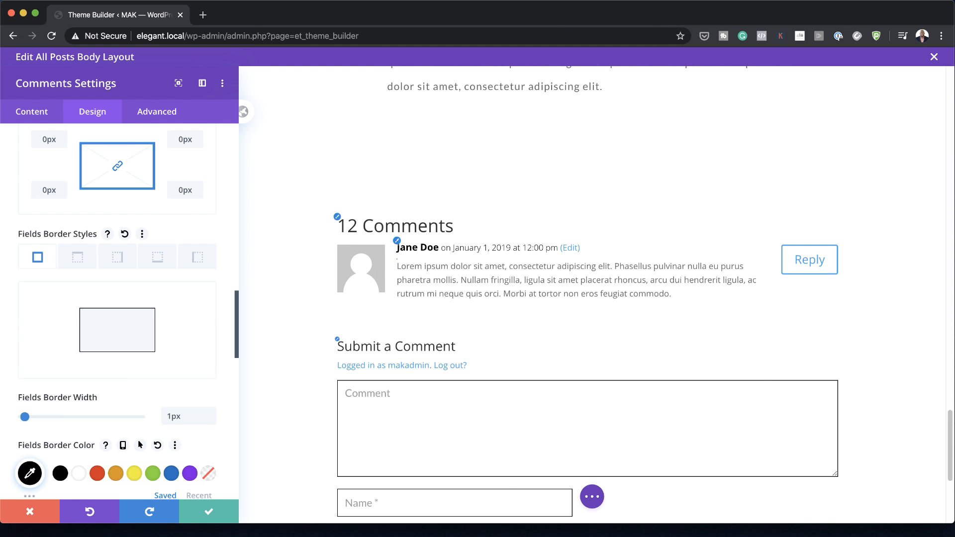
# Step: Make the commenter avatar image circular with 100px rounded corners
pyautogui.scroll(-5, 337, 340)
pyautogui.scroll(-3, 70, 390)
pyautogui.scroll(-8, 69, 386)
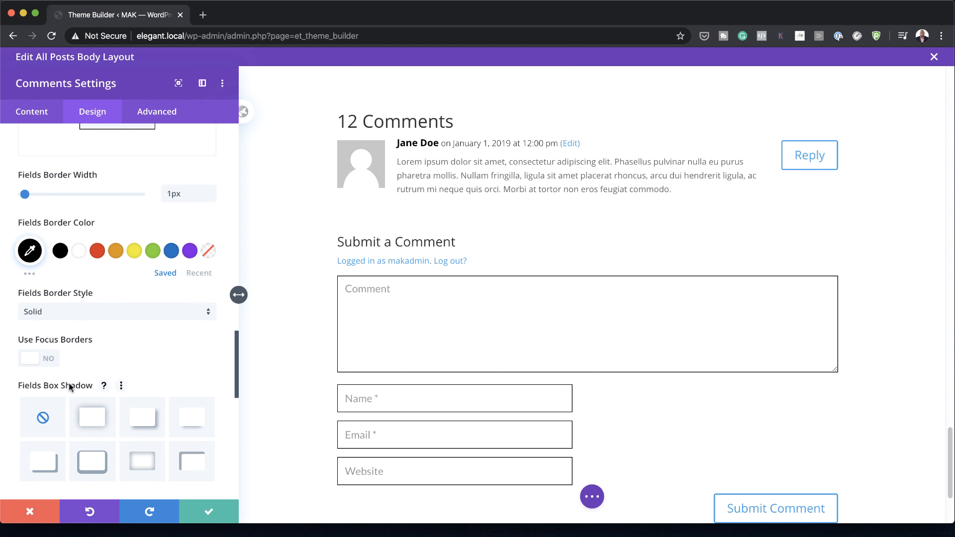
pyautogui.click(70, 340)
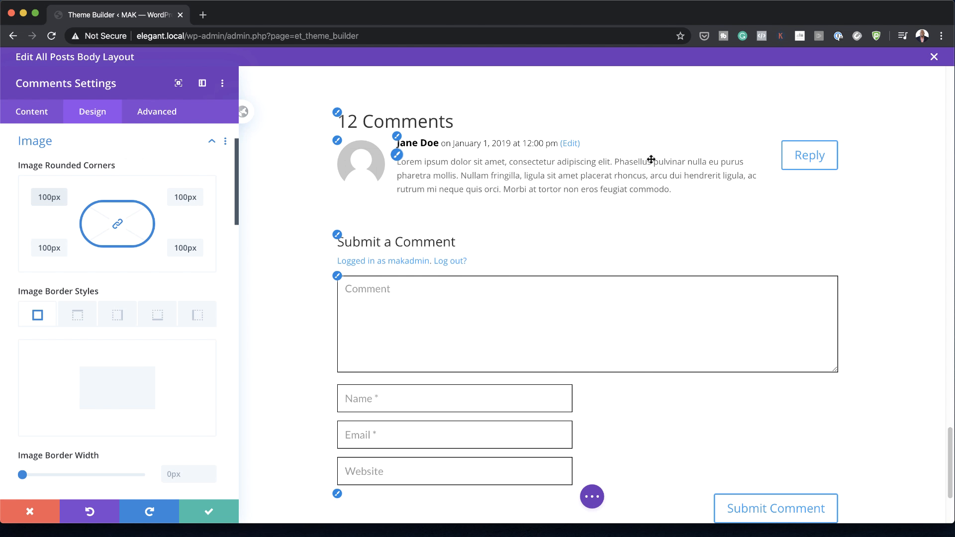
# Step: Set the comment form title's heading level to H2 and its font to Playfair Display
pyautogui.scroll(-10, 113, 402)
pyautogui.scroll(-9, 111, 401)
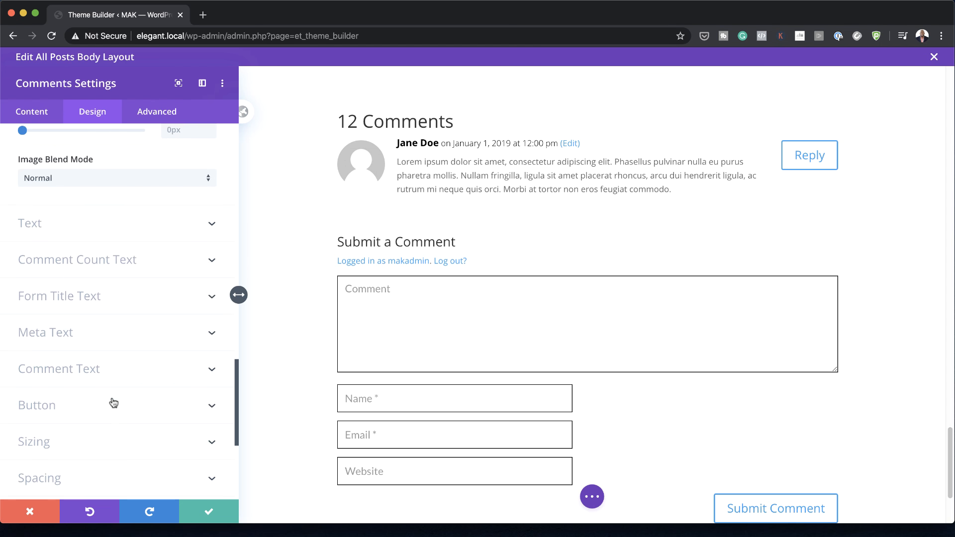
pyautogui.click(117, 221)
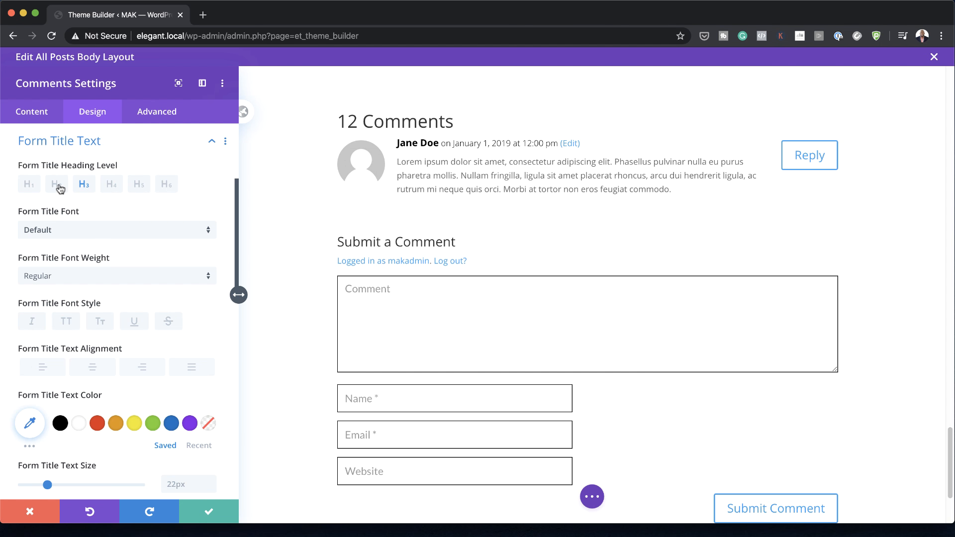
pyautogui.click(56, 184)
pyautogui.click(75, 233)
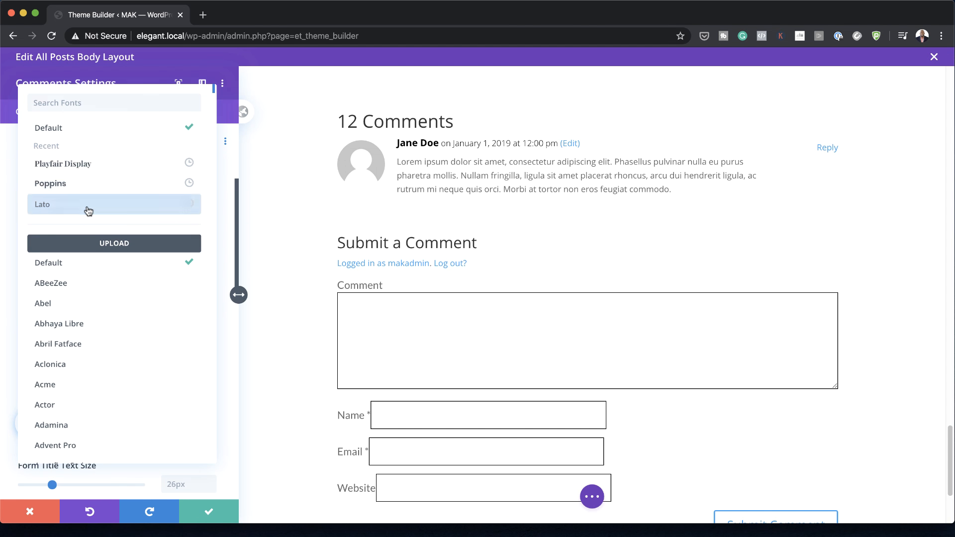
pyautogui.click(89, 175)
# Step: Set the form title's text size to 3rem and its line height to 1.4em
pyautogui.scroll(-3, 196, 428)
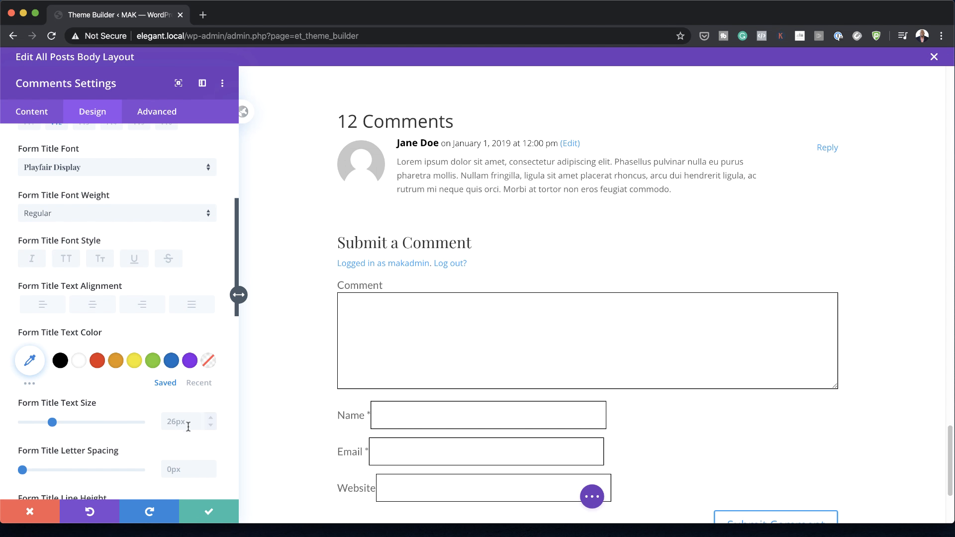
pyautogui.click(181, 421)
pyautogui.write('3rem')
pyautogui.scroll(-5, 180, 414)
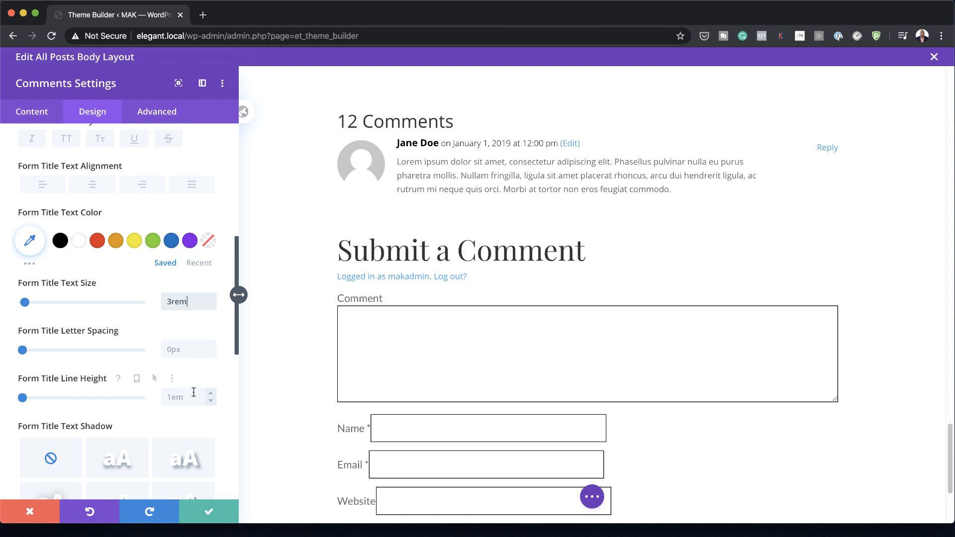
pyautogui.click(190, 396)
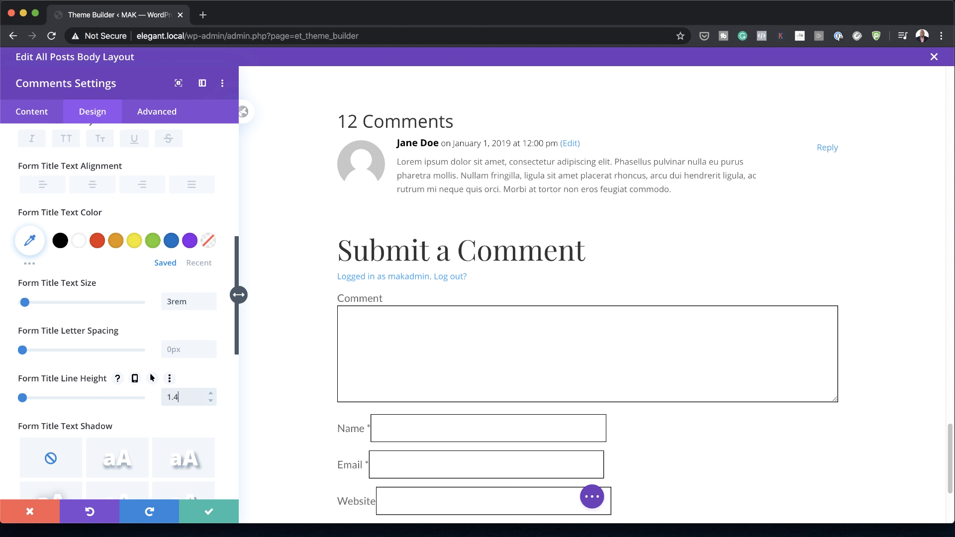
pyautogui.write('1.4')
# Step: Style the comment meta text with the Playfair Display font at a size of 1.4rem
pyautogui.scroll(-9, 105, 359)
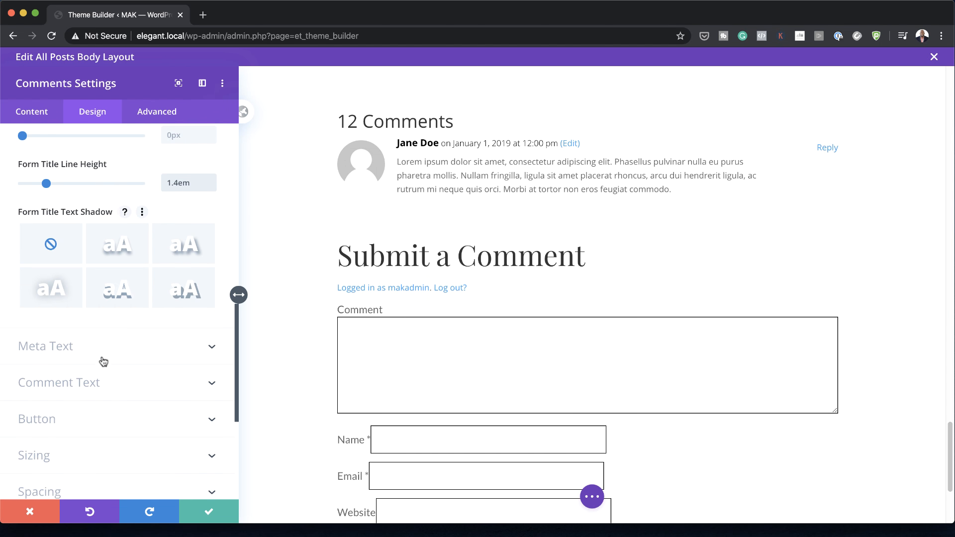
pyautogui.click(71, 348)
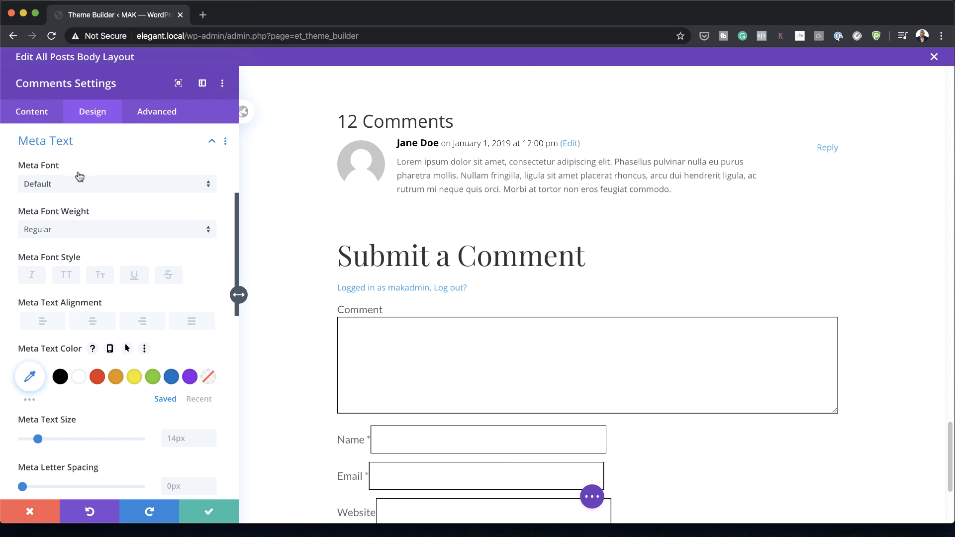
pyautogui.click(80, 185)
pyautogui.click(77, 184)
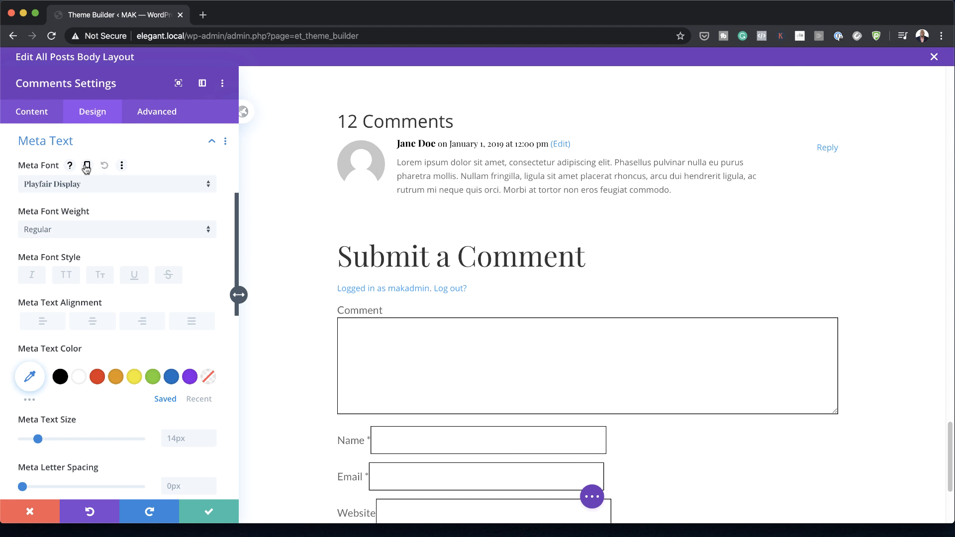
pyautogui.click(189, 438)
pyautogui.write('1.4rem')
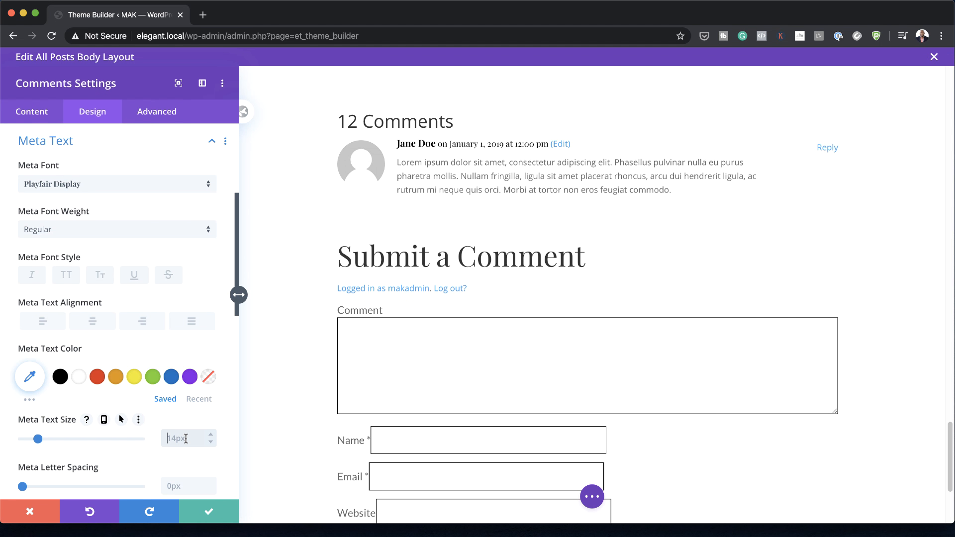
# Step: Style the comment body text with the Lato font at a size of 1.1rem
pyautogui.scroll(-10, 93, 392)
pyautogui.scroll(-6, 94, 397)
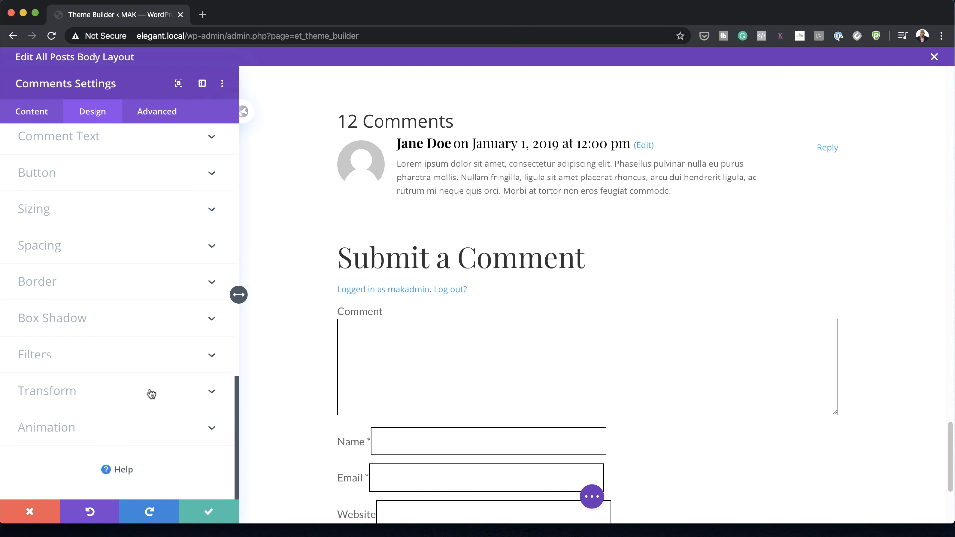
pyautogui.click(60, 136)
pyautogui.click(88, 184)
pyautogui.click(88, 205)
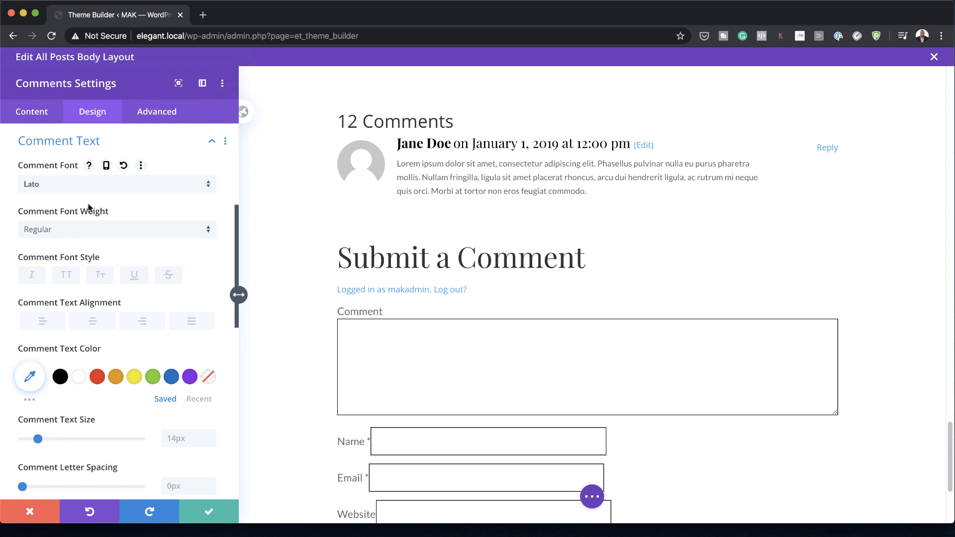
pyautogui.write('1.1')
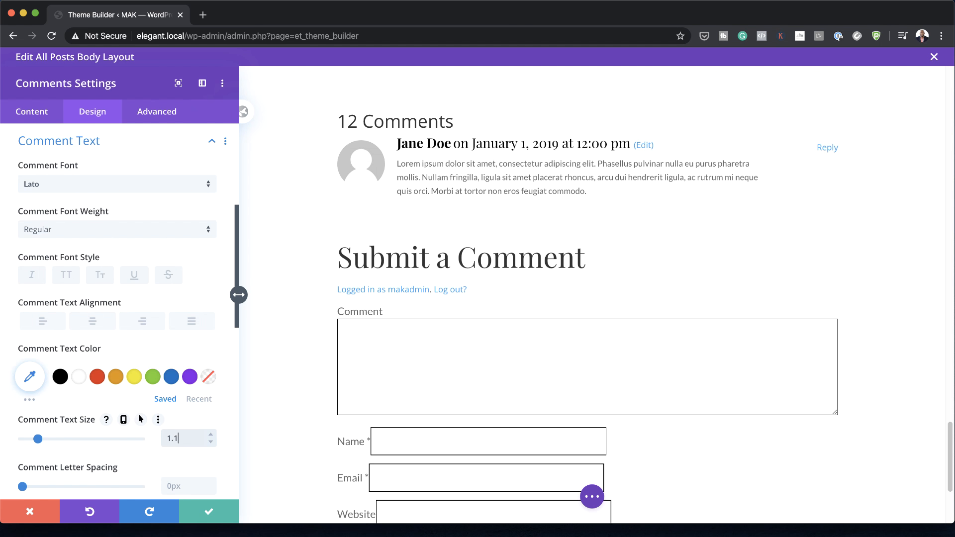
pyautogui.write('rem')
# Step: Set the comment text's letter spacing to 1px and its line height to 2em
pyautogui.scroll(-2, 119, 298)
pyautogui.click(195, 424)
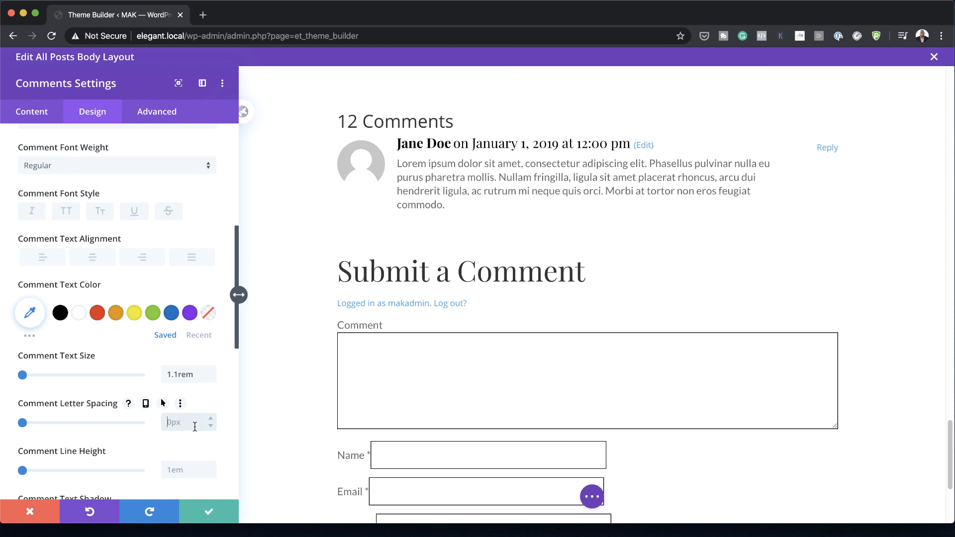
pyautogui.click(179, 468)
pyautogui.write('2em')
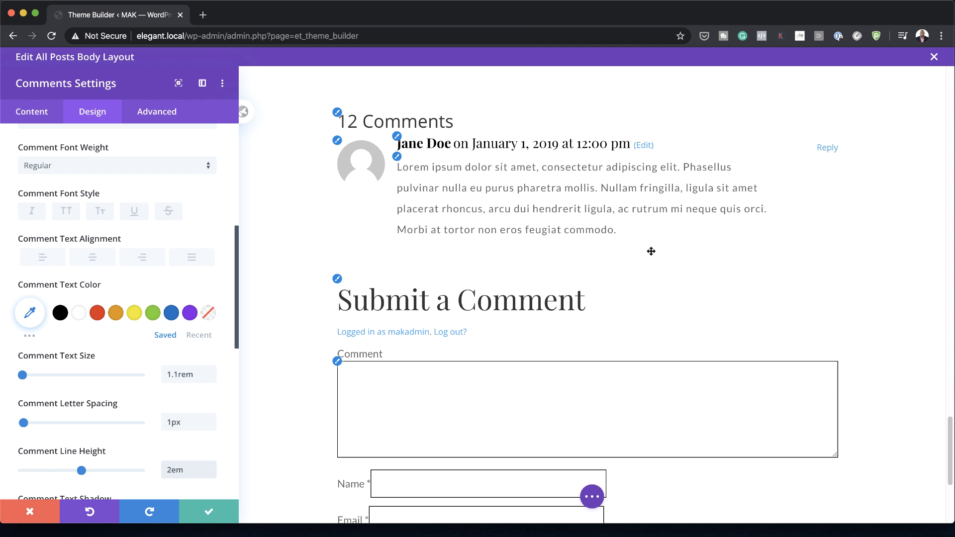
# Step: Review the styled comments section and form together with the post content above them
pyautogui.scroll(1, 651, 250)
pyautogui.scroll(-4, 651, 251)
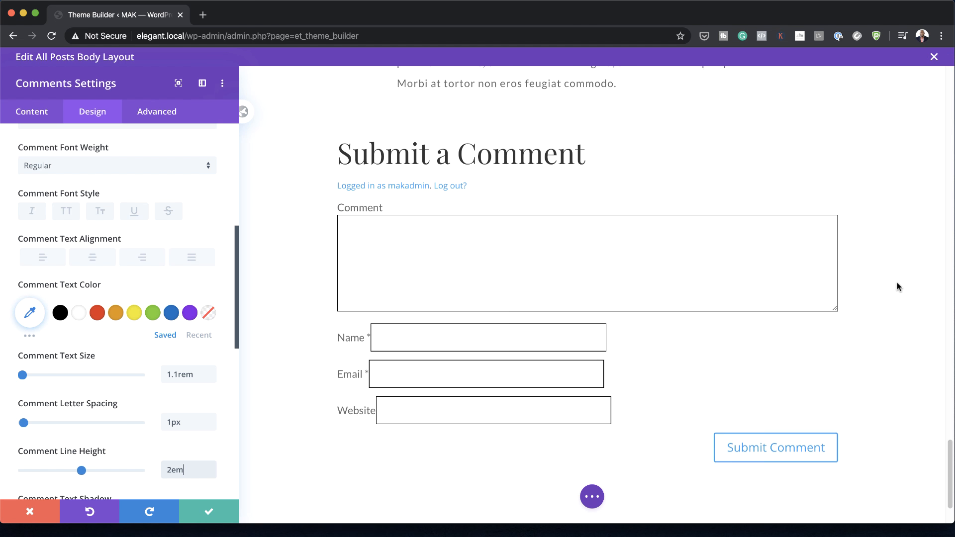
pyautogui.scroll(6, 897, 283)
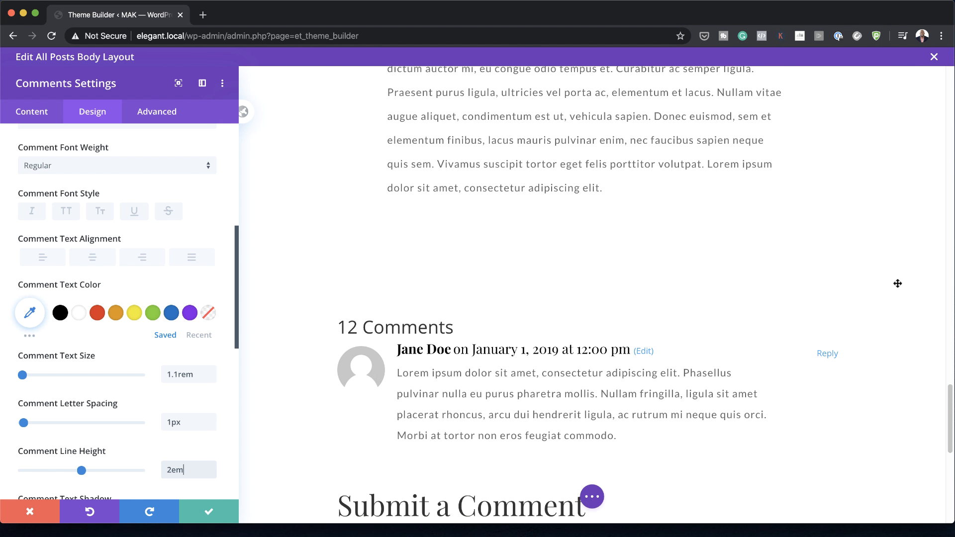
pyautogui.scroll(-1, 897, 283)
pyautogui.scroll(4, 897, 284)
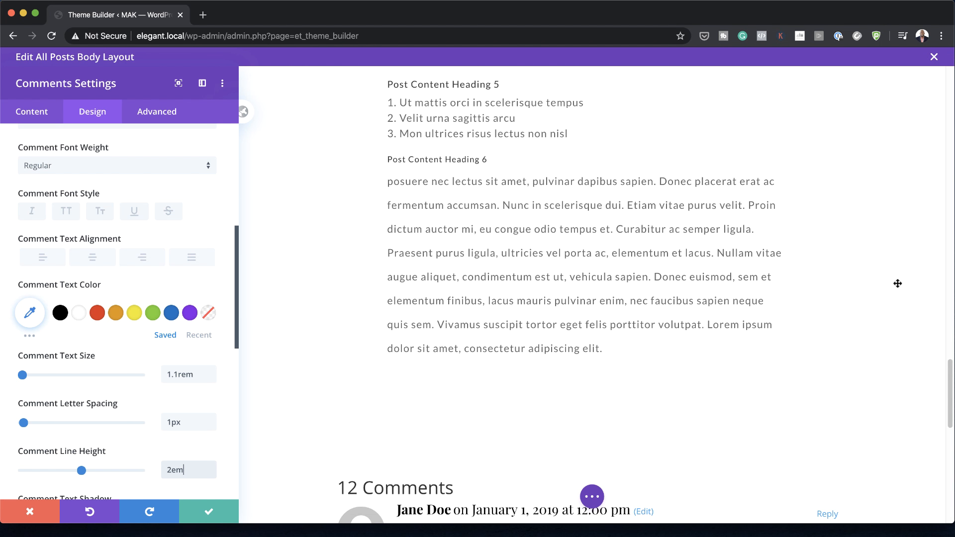
pyautogui.scroll(-8, 898, 284)
pyautogui.scroll(-5, 898, 284)
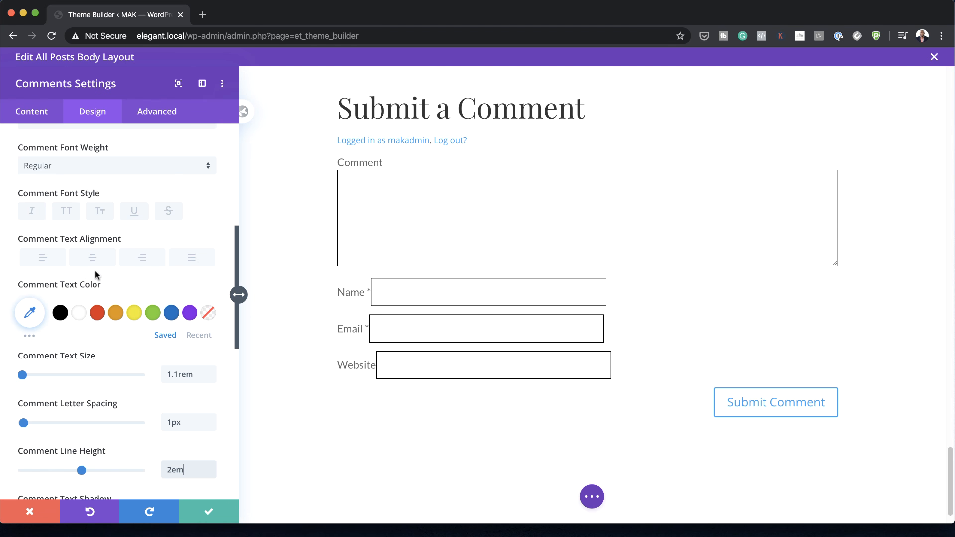
# Step: Enable custom styles for the Submit Comment button, with white text on a black background
pyautogui.scroll(-6, 128, 279)
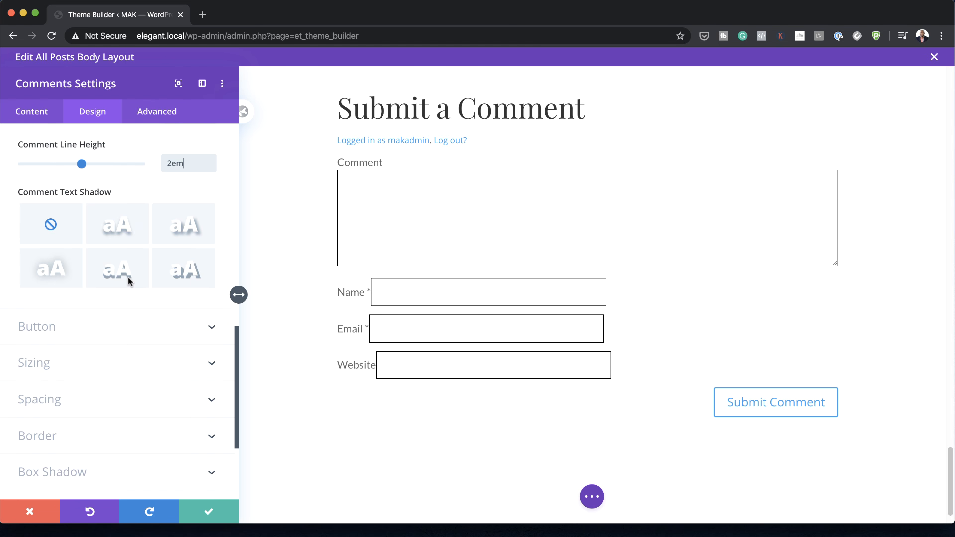
pyautogui.click(54, 337)
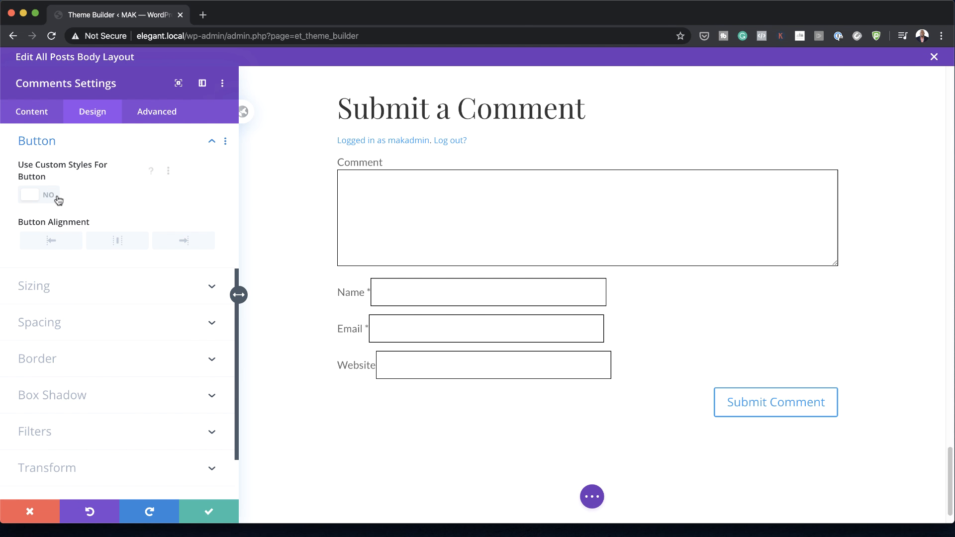
pyautogui.click(52, 197)
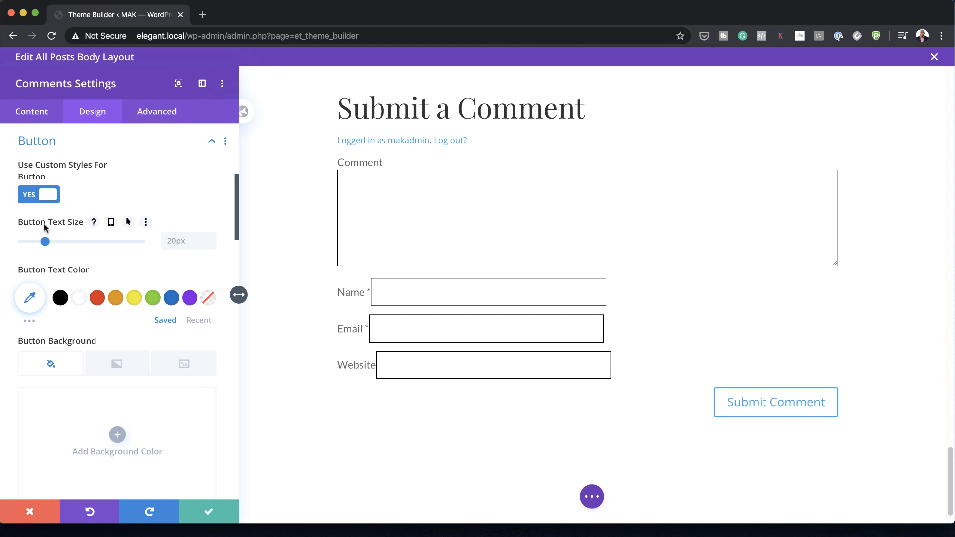
pyautogui.click(80, 298)
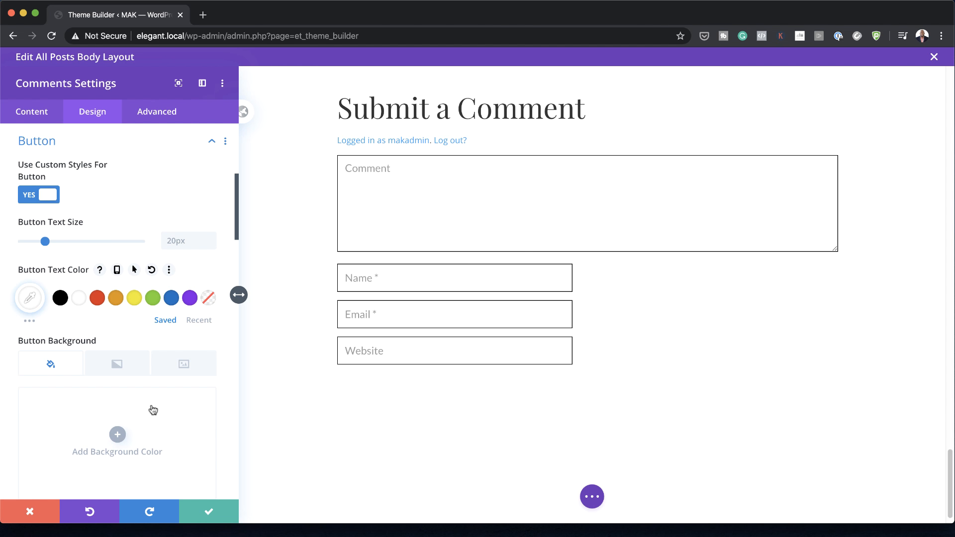
pyautogui.click(118, 434)
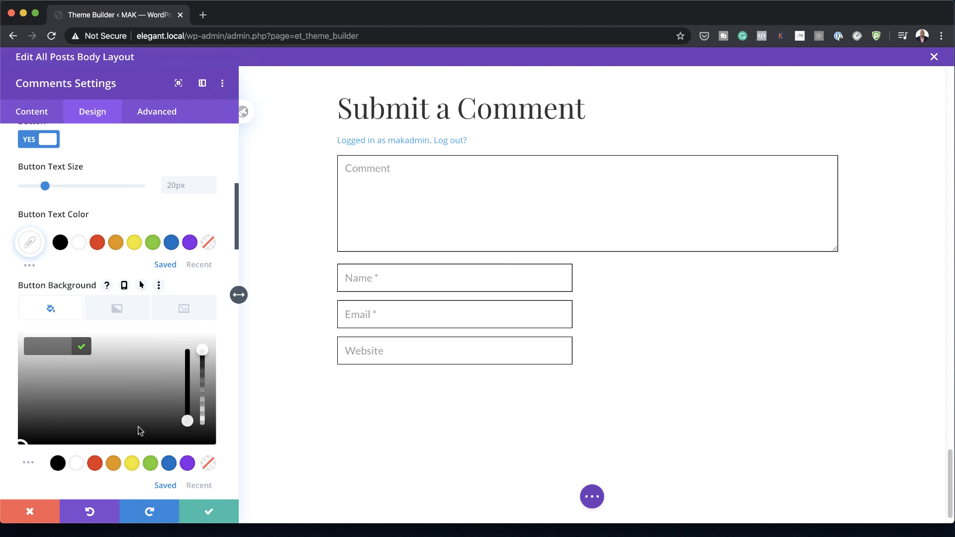
pyautogui.click(58, 416)
# Step: Set the Submit Comment button's border width and border radius both to 0px
pyautogui.scroll(-3, 85, 374)
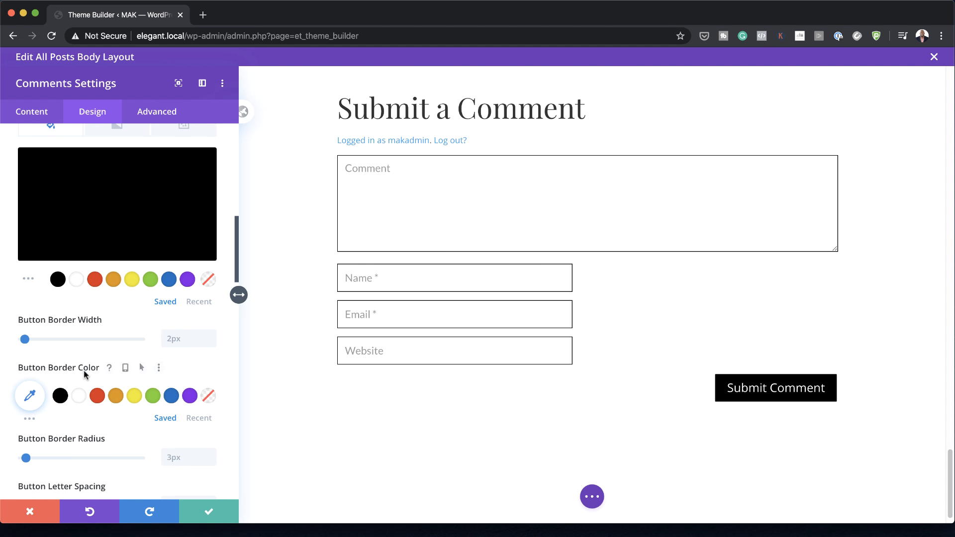
pyautogui.moveTo(25, 340); pyautogui.dragTo(4, 344)
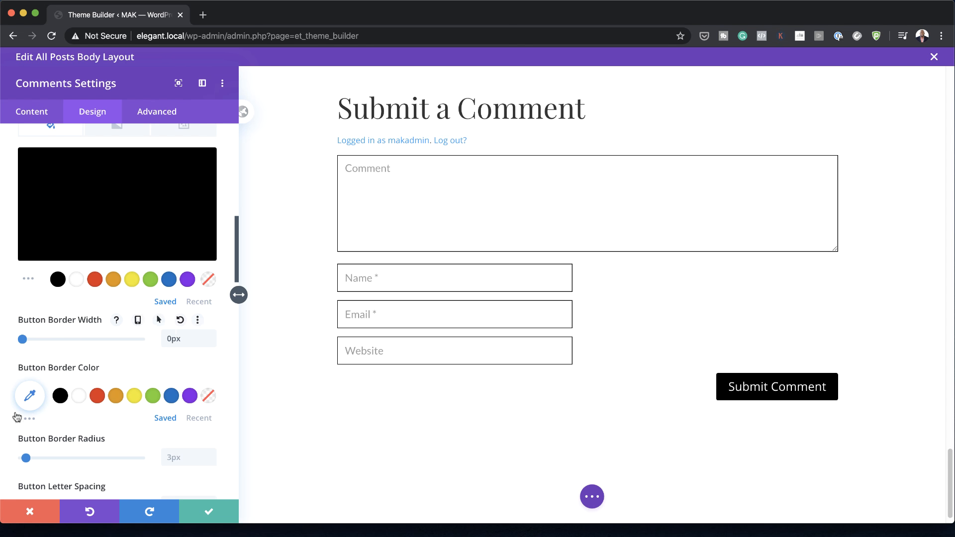
pyautogui.scroll(-1, 89, 458)
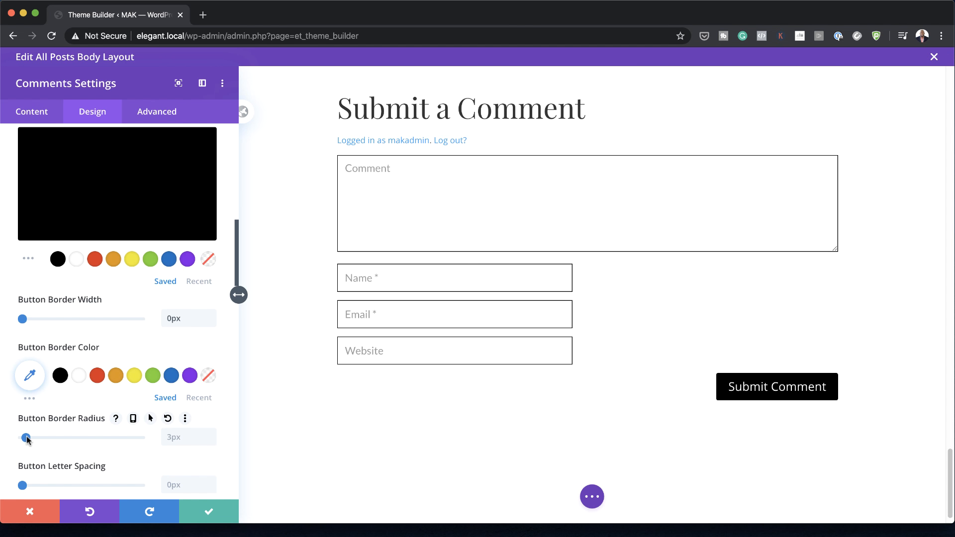
pyautogui.moveTo(26, 438); pyautogui.dragTo(11, 442)
# Step: Set the comment button's letter spacing to 1px and its font to Lato
pyautogui.scroll(-3, 74, 445)
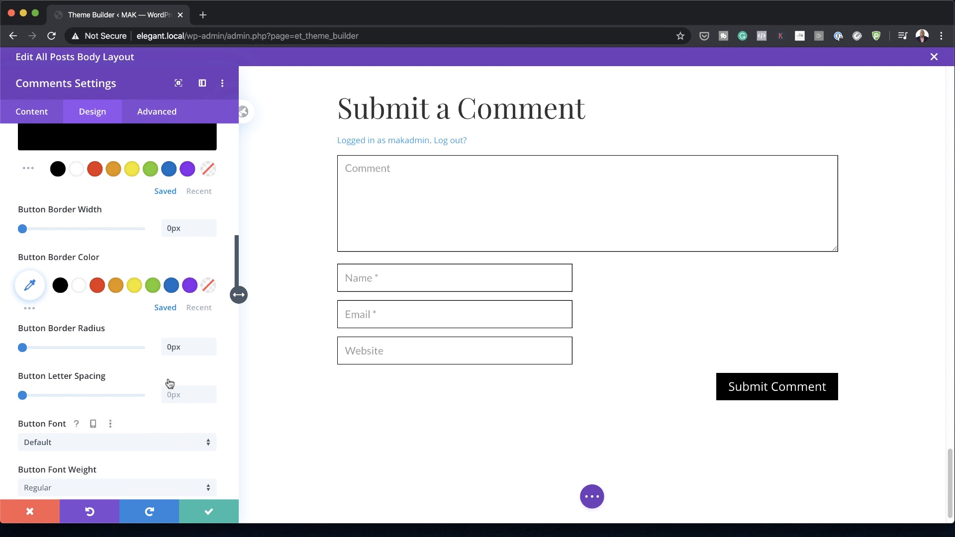
pyautogui.click(179, 396)
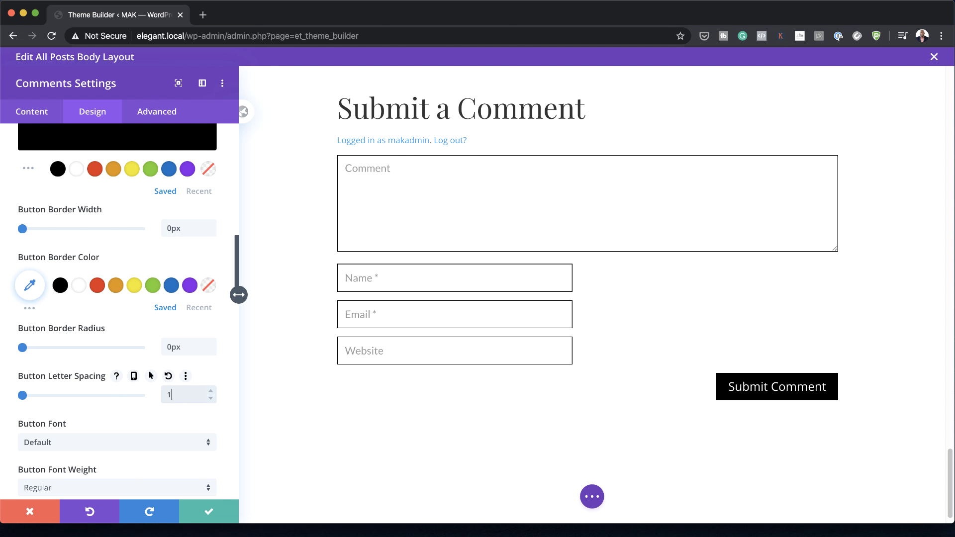
pyautogui.write('1')
pyautogui.scroll(-2, 115, 369)
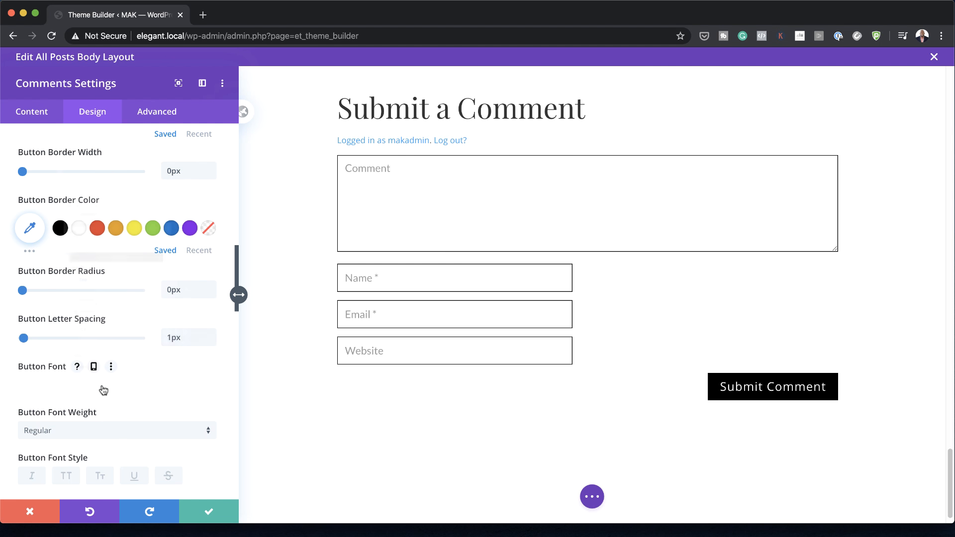
pyautogui.click(103, 390)
pyautogui.click(62, 205)
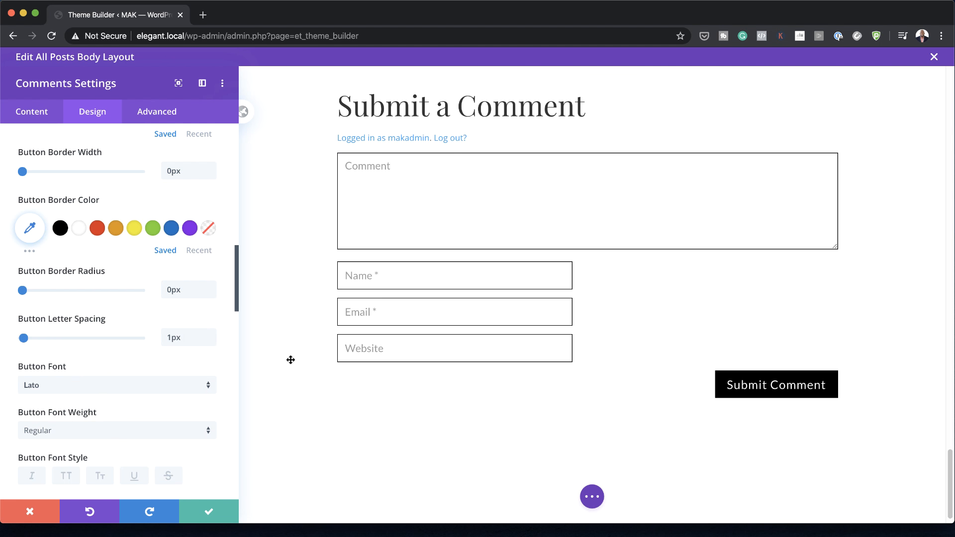
# Step: Give the comment button linked top and bottom padding of 20px and save the comments module settings
pyautogui.scroll(-8, 113, 437)
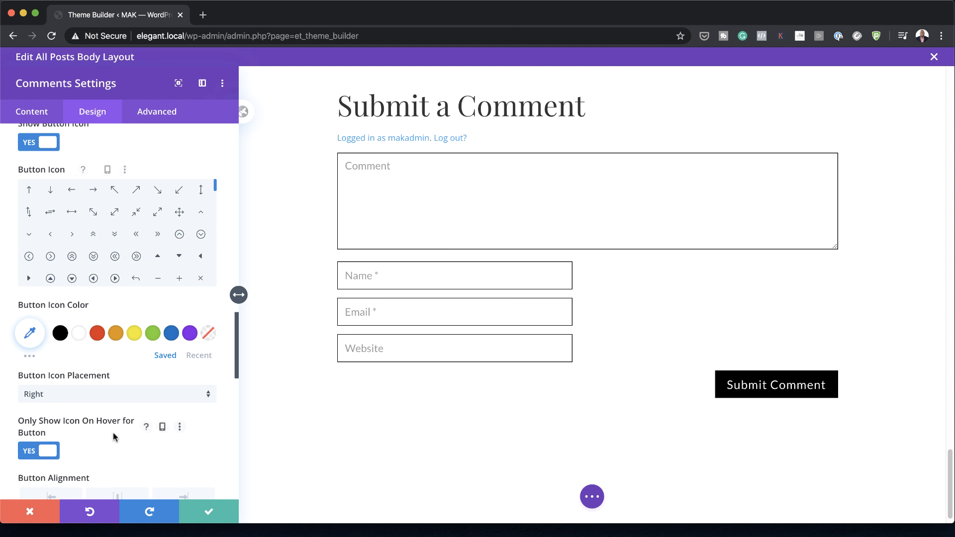
pyautogui.scroll(-10, 113, 437)
pyautogui.click(27, 440)
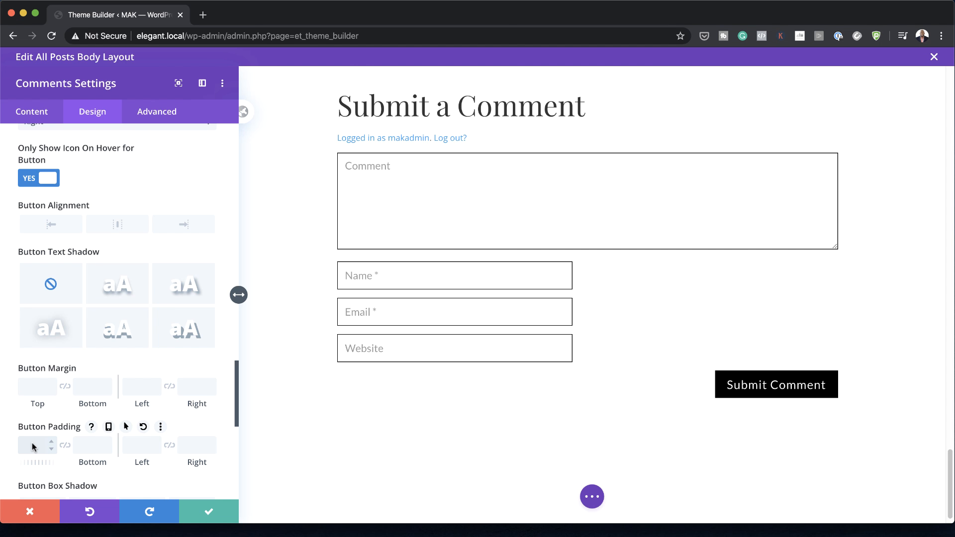
pyautogui.click(66, 447)
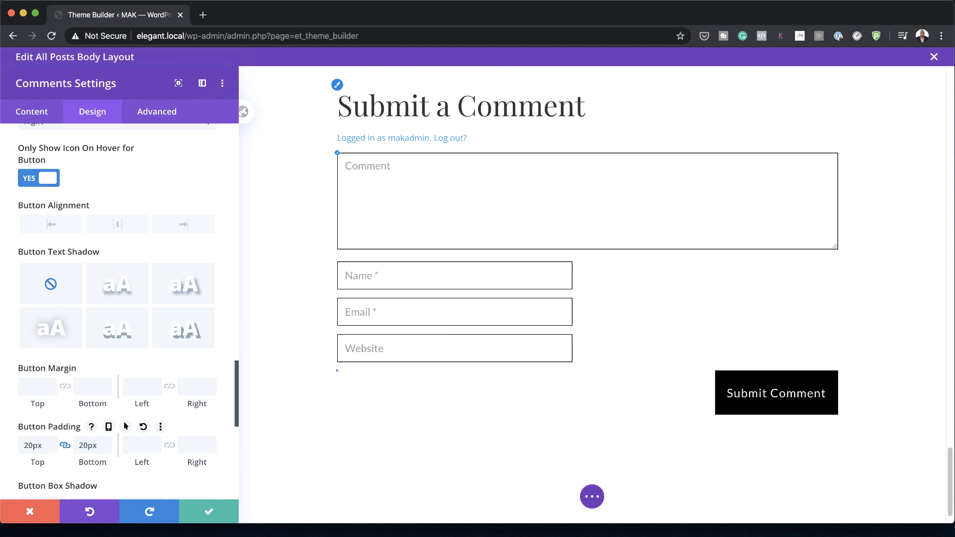
pyautogui.click(209, 513)
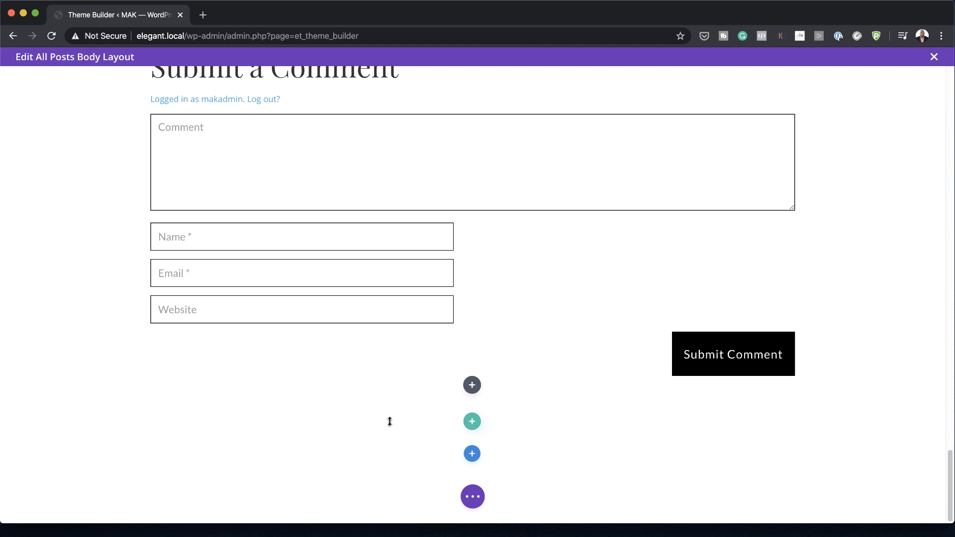
# Step: Change the H1 heading text color of the dynamic post title to black and save the text module
pyautogui.scroll(10, 556, 386)
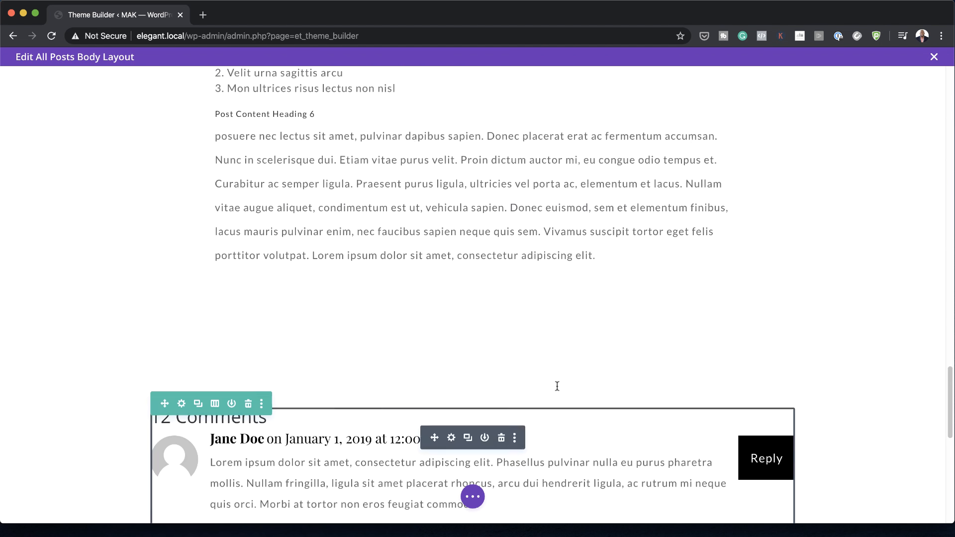
pyautogui.scroll(20, 557, 386)
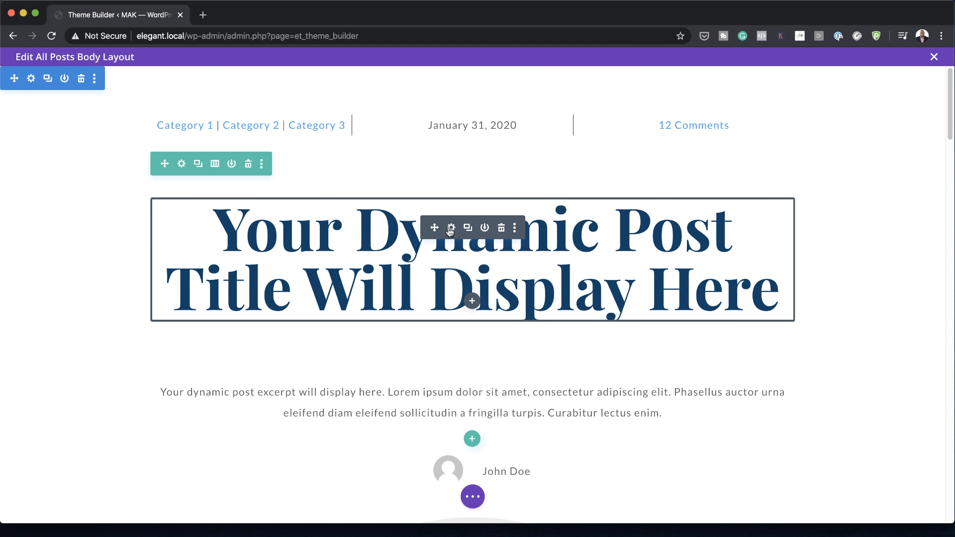
pyautogui.click(452, 228)
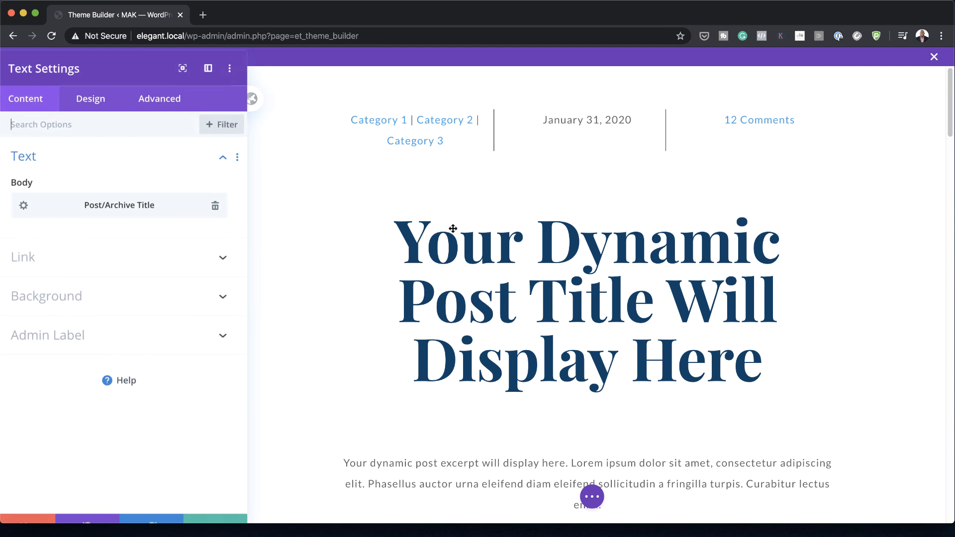
pyautogui.click(98, 116)
pyautogui.click(70, 201)
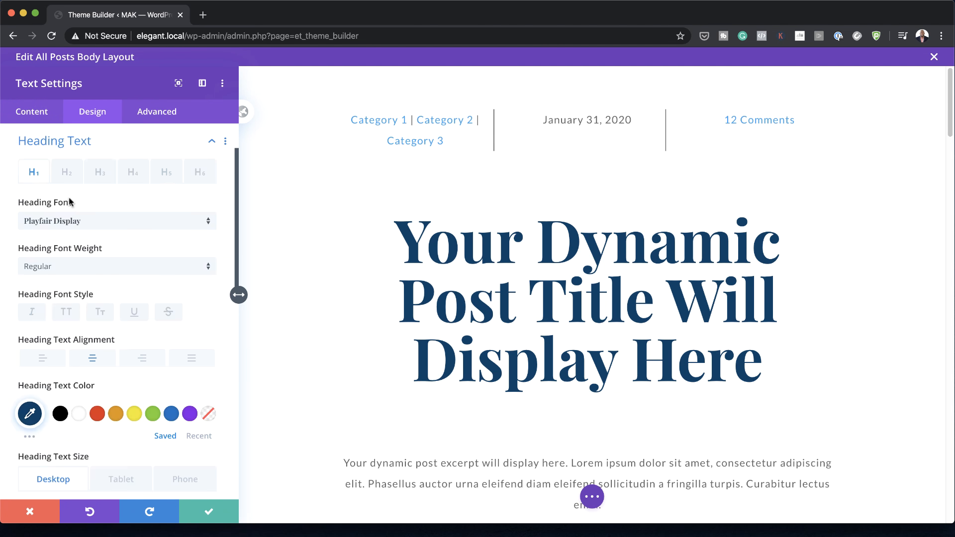
pyautogui.click(61, 413)
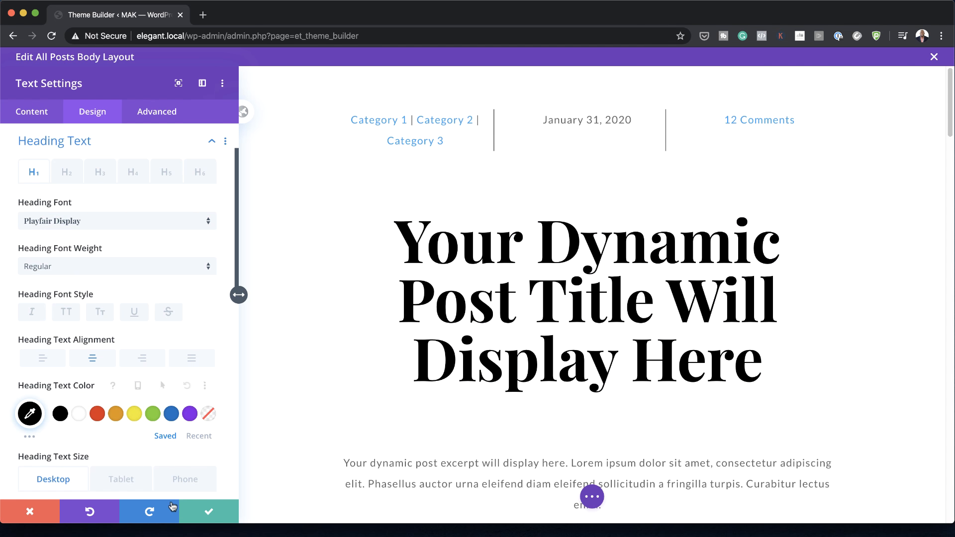
pyautogui.click(205, 512)
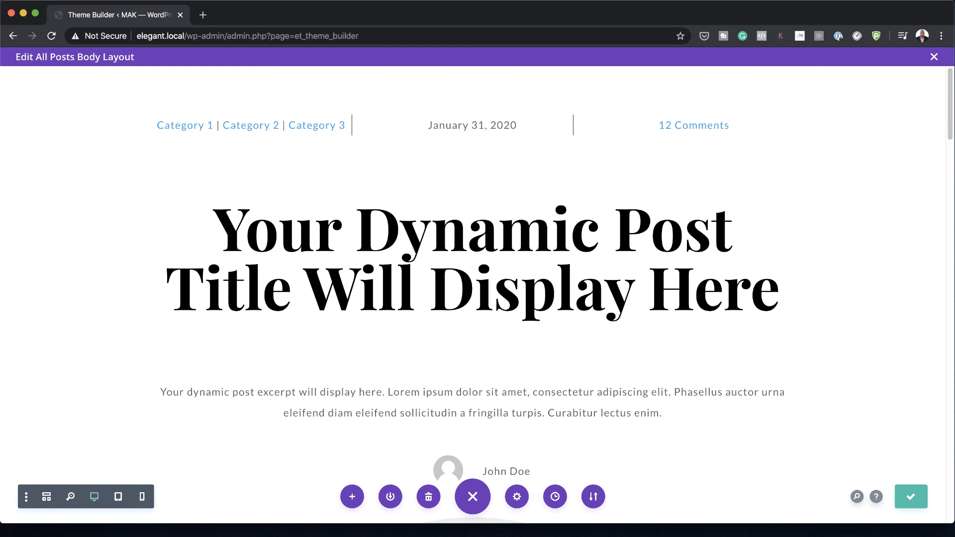
# Step: Close the All Posts body layout editor and save the Theme Builder changes
pyautogui.click(934, 57)
pyautogui.click(159, 95)
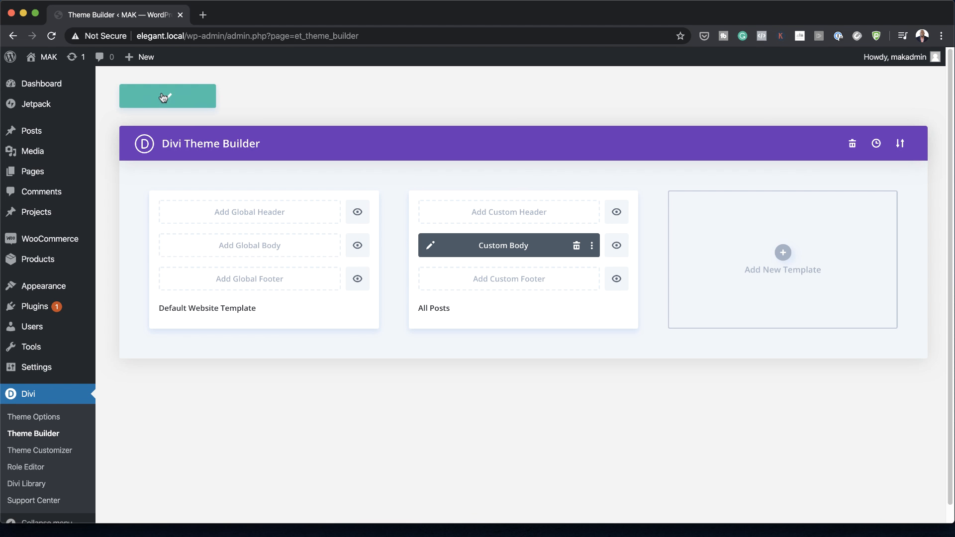
# Step: Open the published Test Two post from the All Posts list in a new tab and review its layout down to the comment form
pyautogui.moveTo(50, 131)
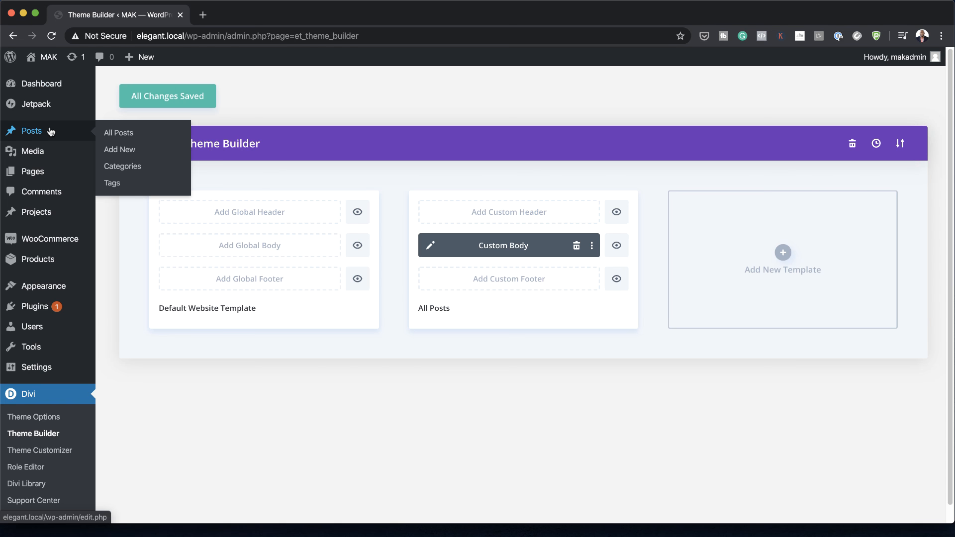
pyautogui.keyDown('super'); pyautogui.click(123, 135); pyautogui.keyUp('super')
pyautogui.click(270, 16)
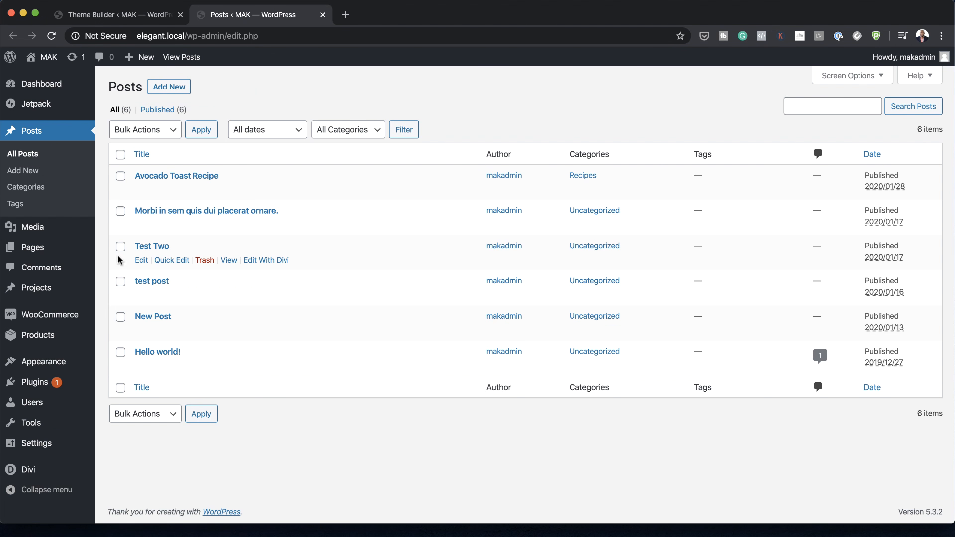
pyautogui.keyDown('super'); pyautogui.click(229, 261); pyautogui.keyUp('super')
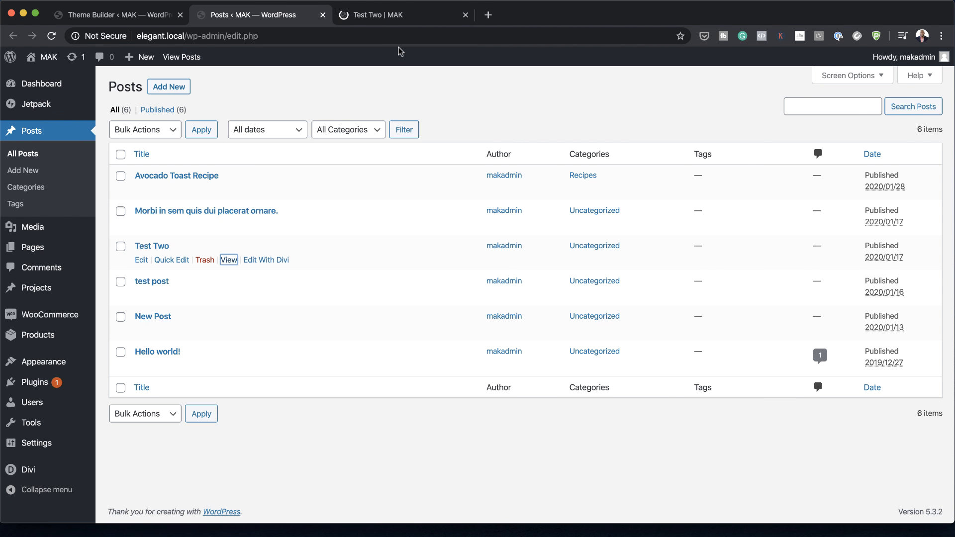
pyautogui.click(428, 16)
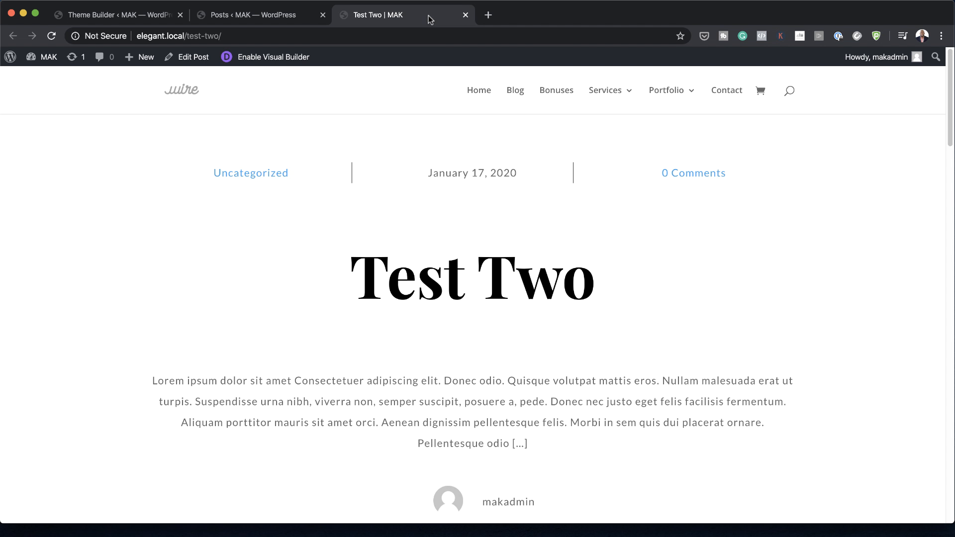
pyautogui.scroll(-3, 344, 299)
pyautogui.scroll(3, 344, 298)
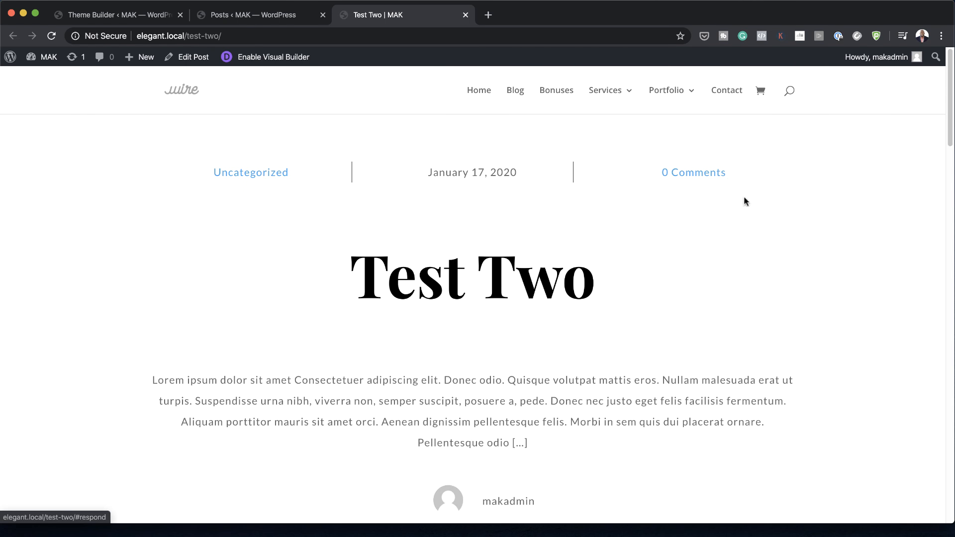
pyautogui.scroll(-9, 560, 344)
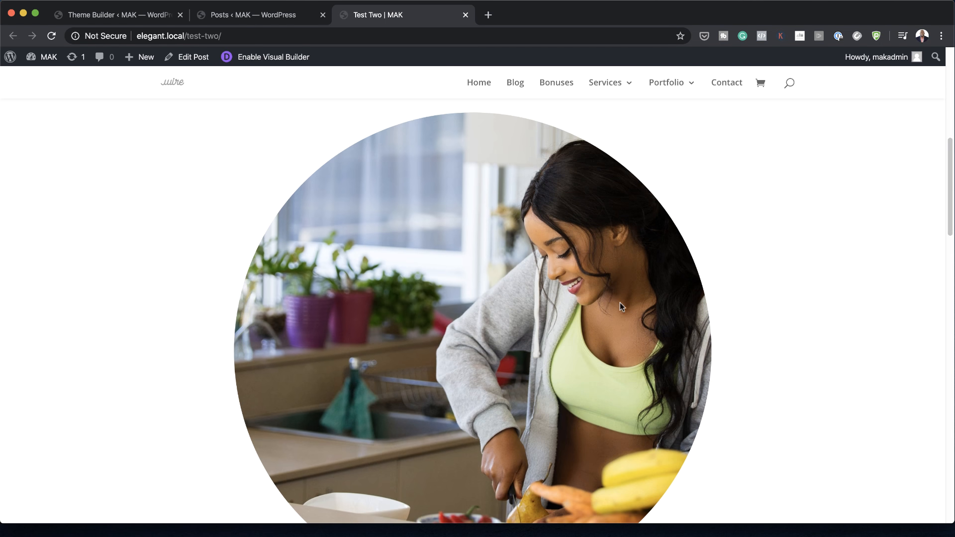
pyautogui.scroll(-20, 652, 356)
pyautogui.scroll(-4, 652, 356)
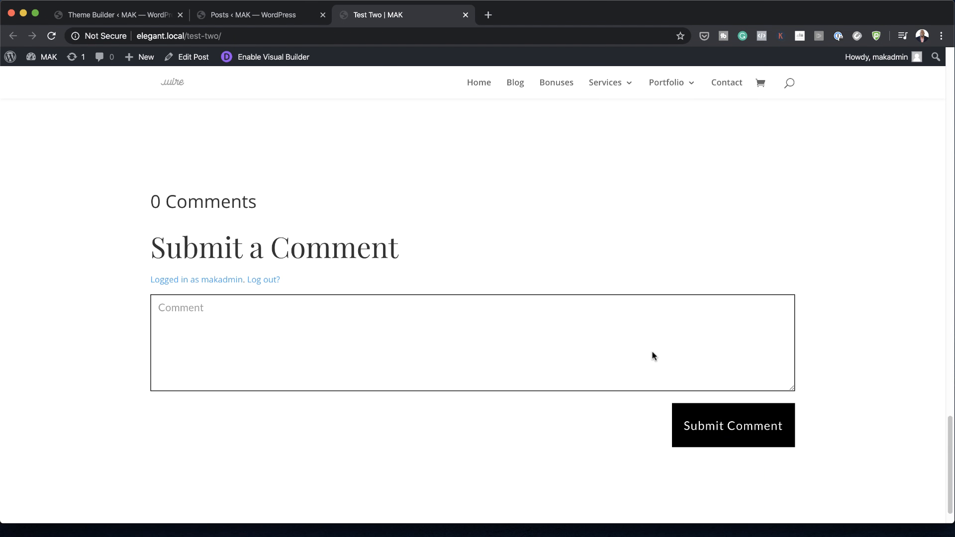